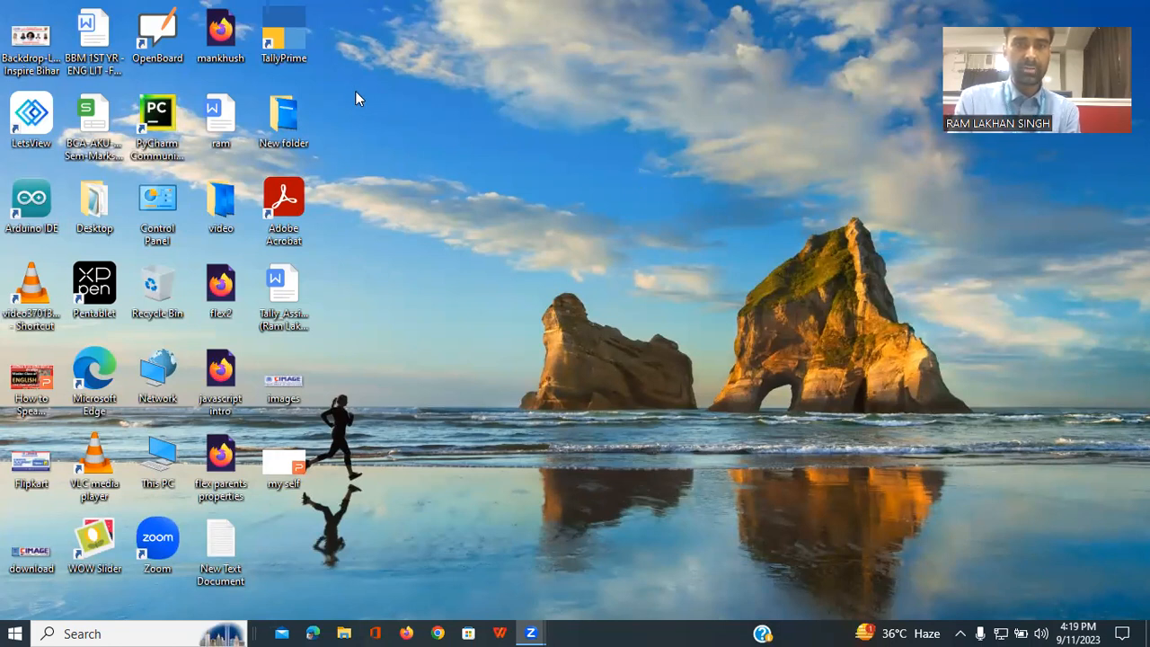
Launch TallyPrime in educational mode and load the company Order Processing Pvt. Ltd
double_click(285, 38)
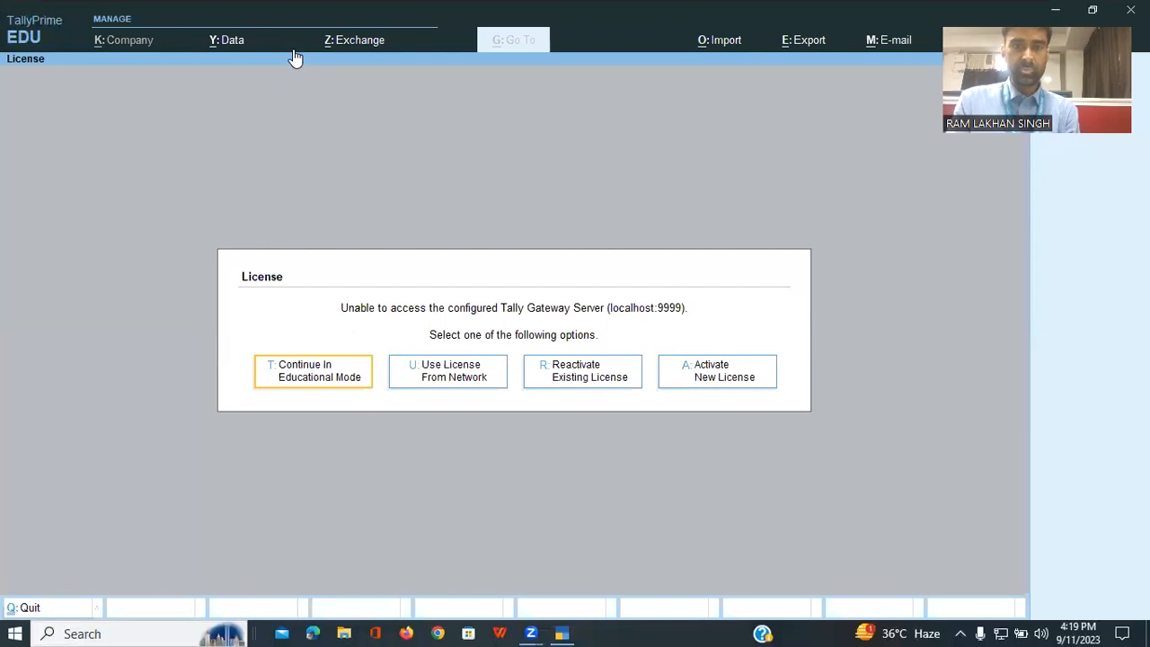
click(300, 385)
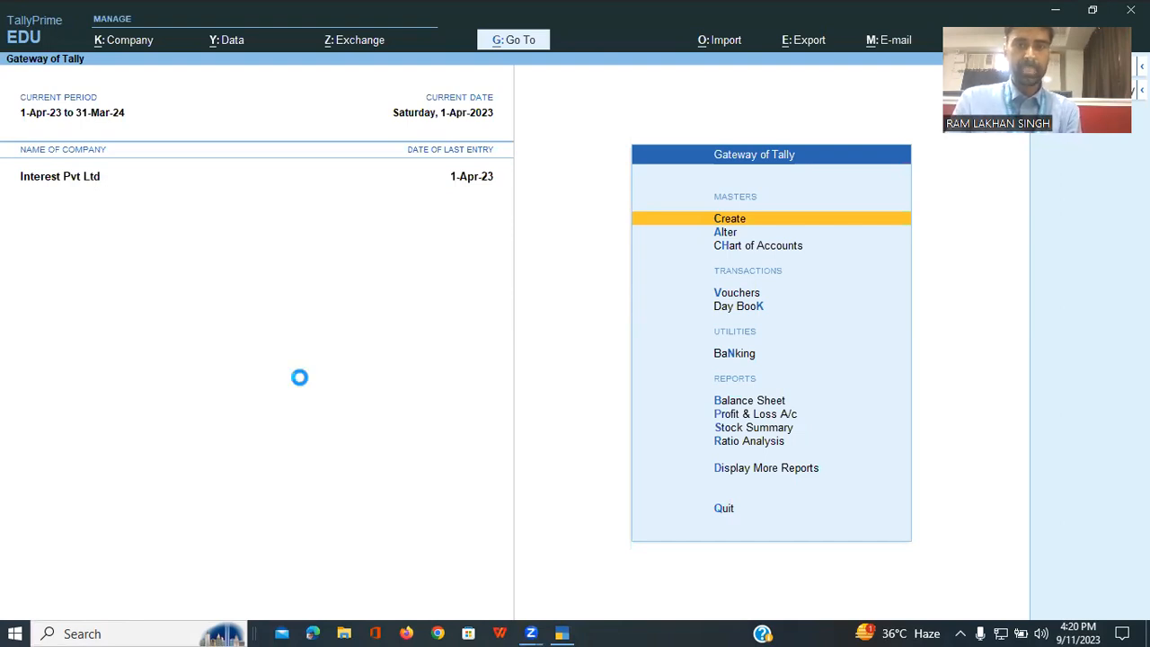
key(alt+F3)
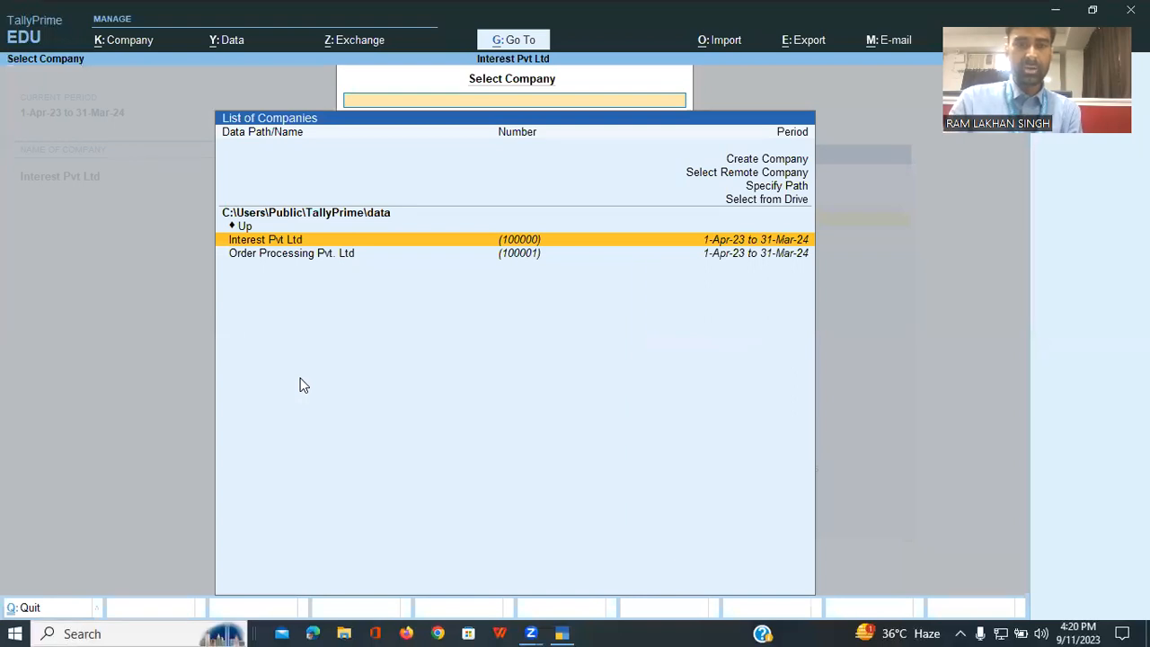
key(Down)
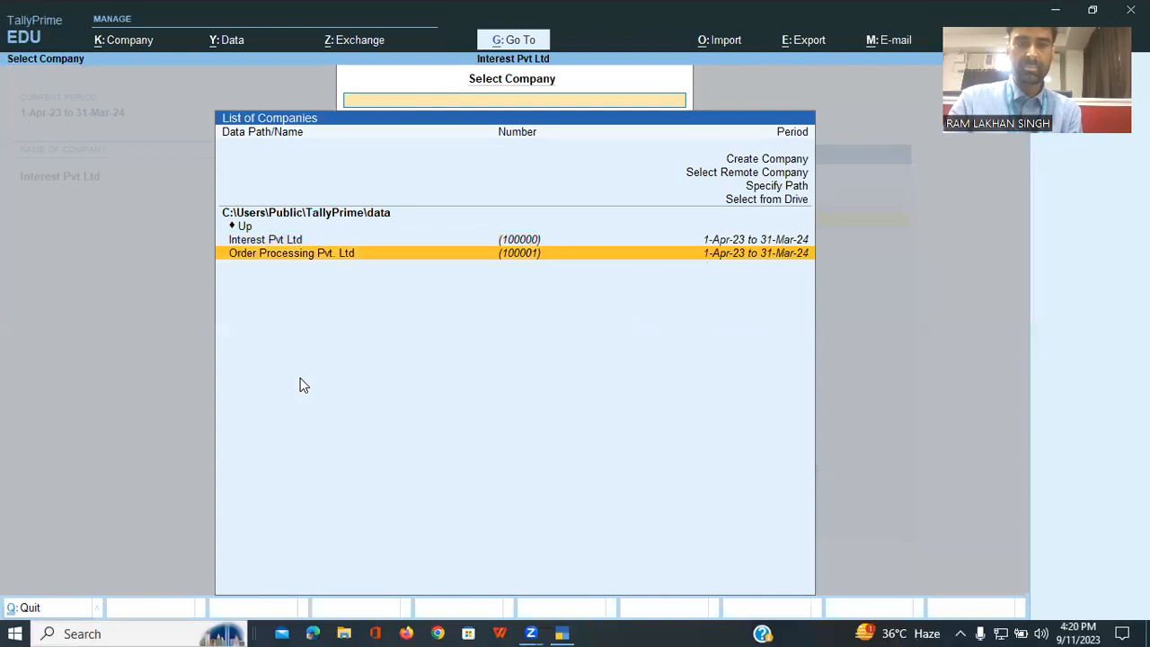
key(Return)
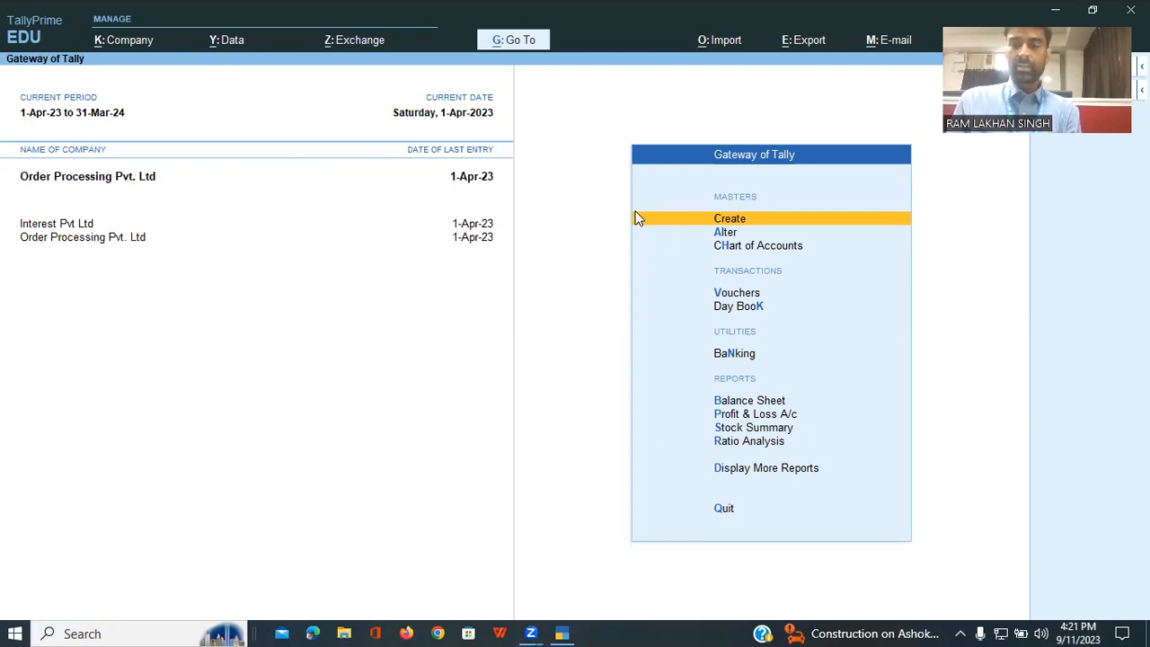
Start voucher entry and show the inactive types in the list of other voucher types
key(Down)
key(Down)
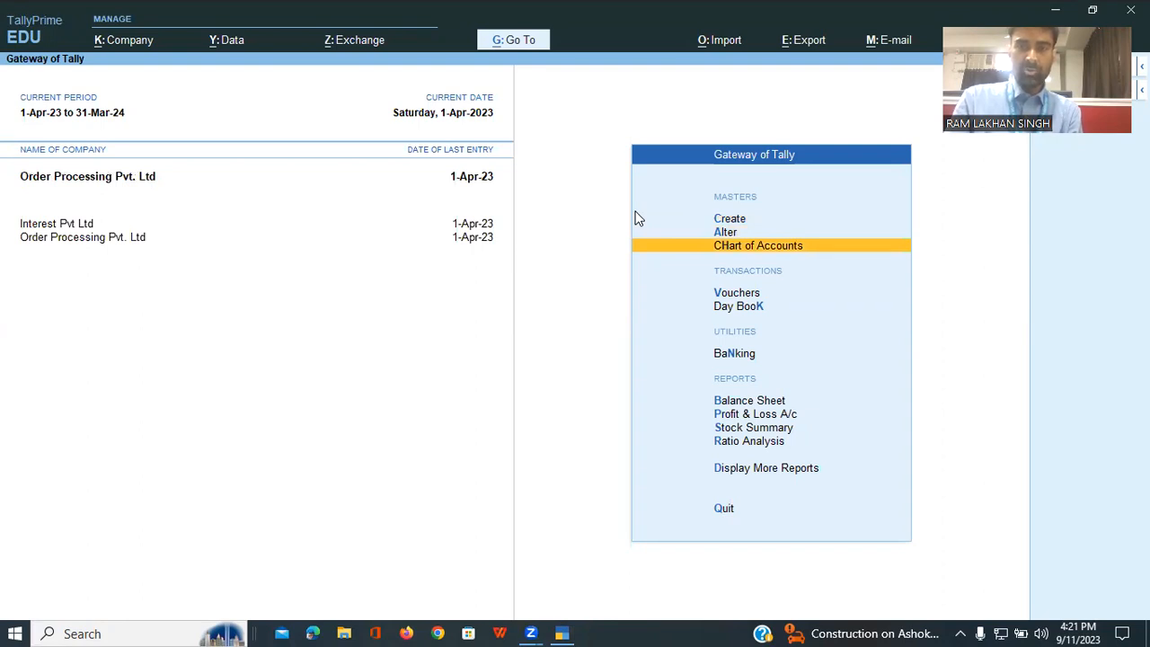
key(Down)
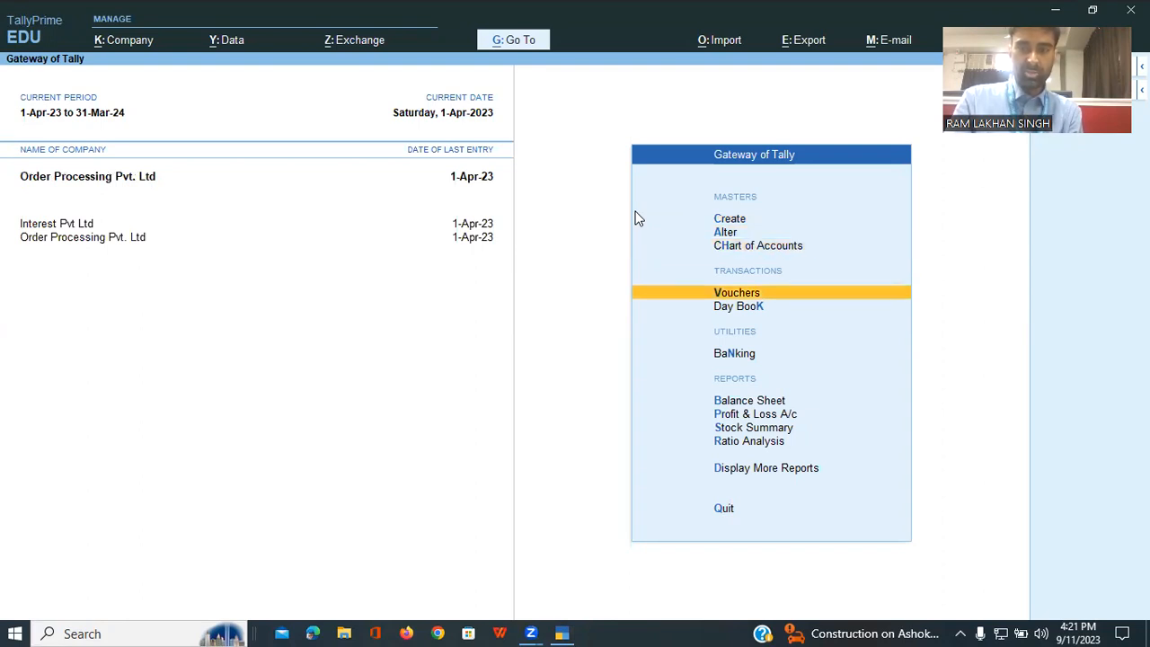
key(Return)
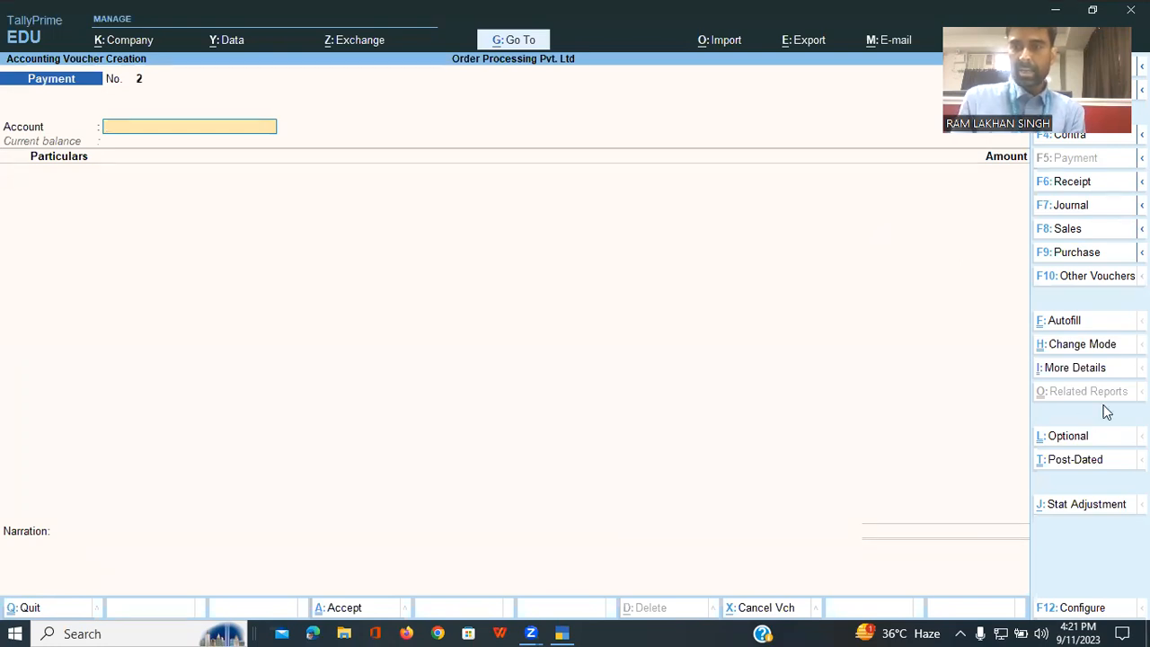
click(1098, 279)
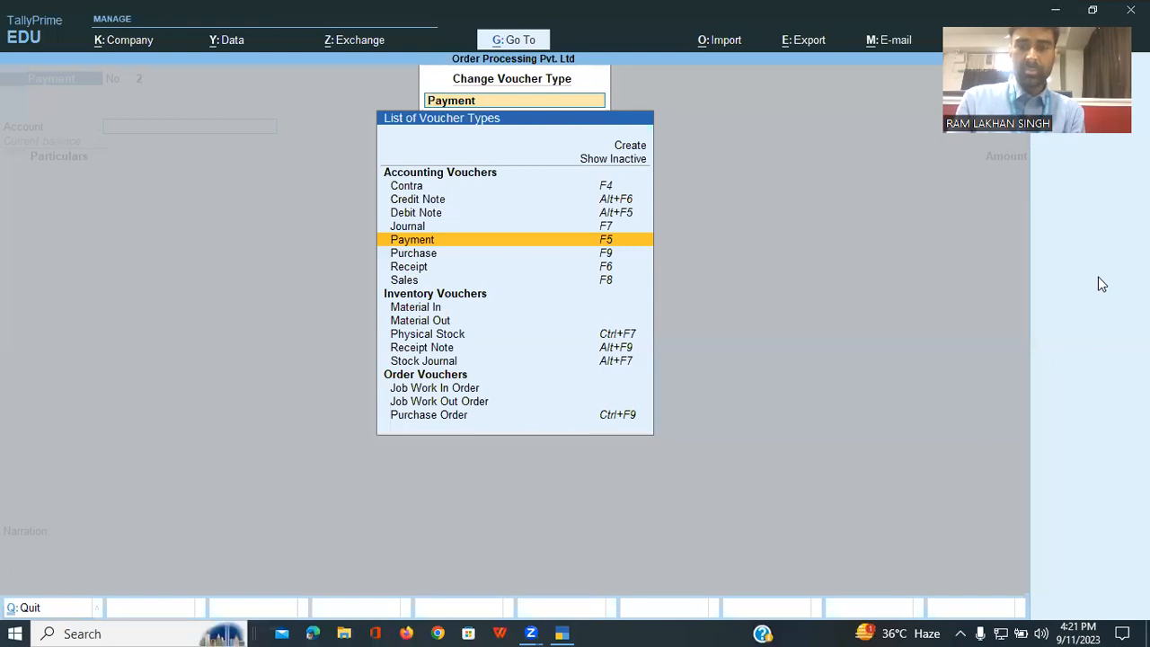
key(Up)
key(Up)
key(Up)
key(Up)
key(Up)
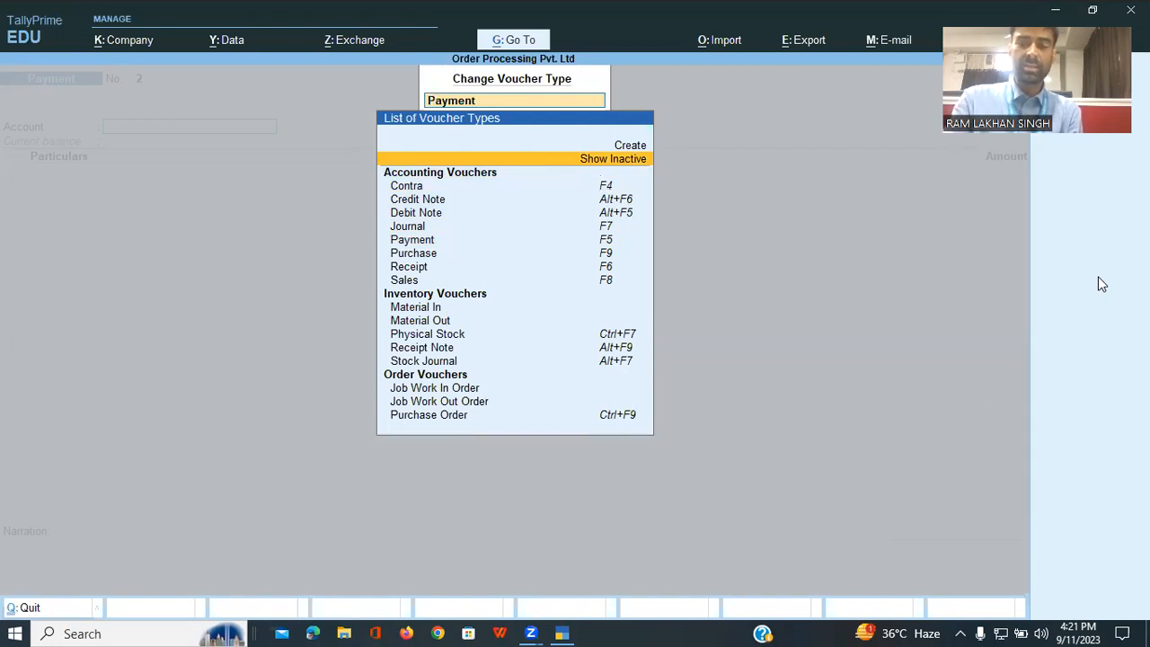
key(Return)
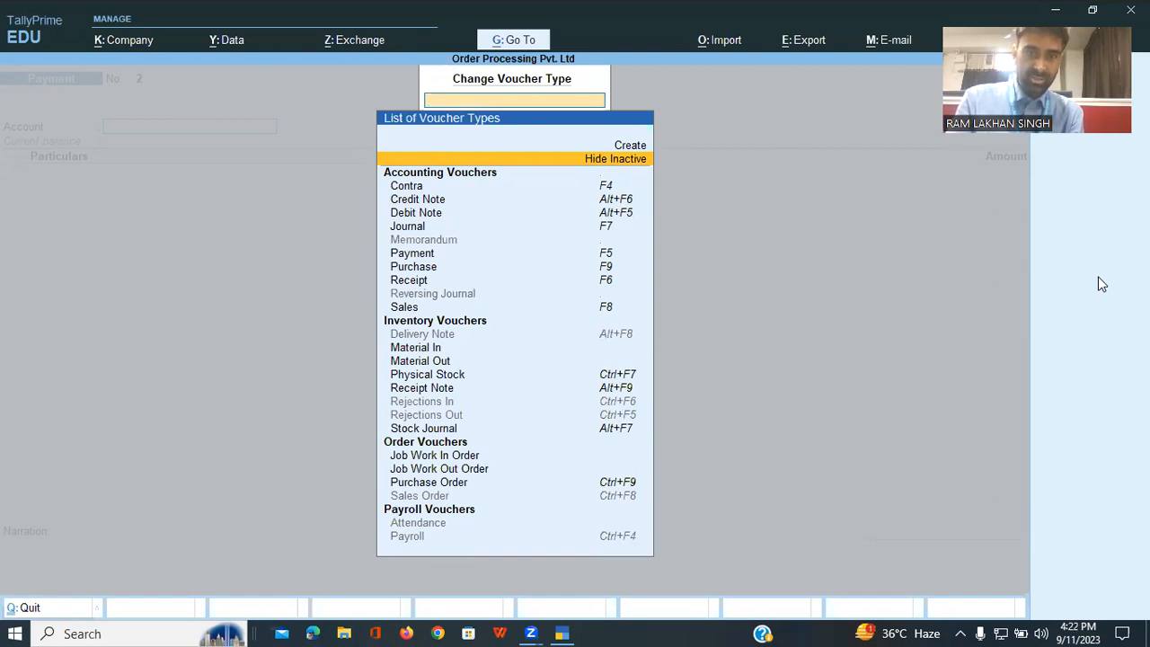
Change the voucher type to Purchase Order and start creating a new ledger for its party account
key(Down)
key(Down)
key(Down)
key(Down)
key(Down)
key(Down)
key(Down)
key(Down)
key(Down)
key(Down)
key(Down)
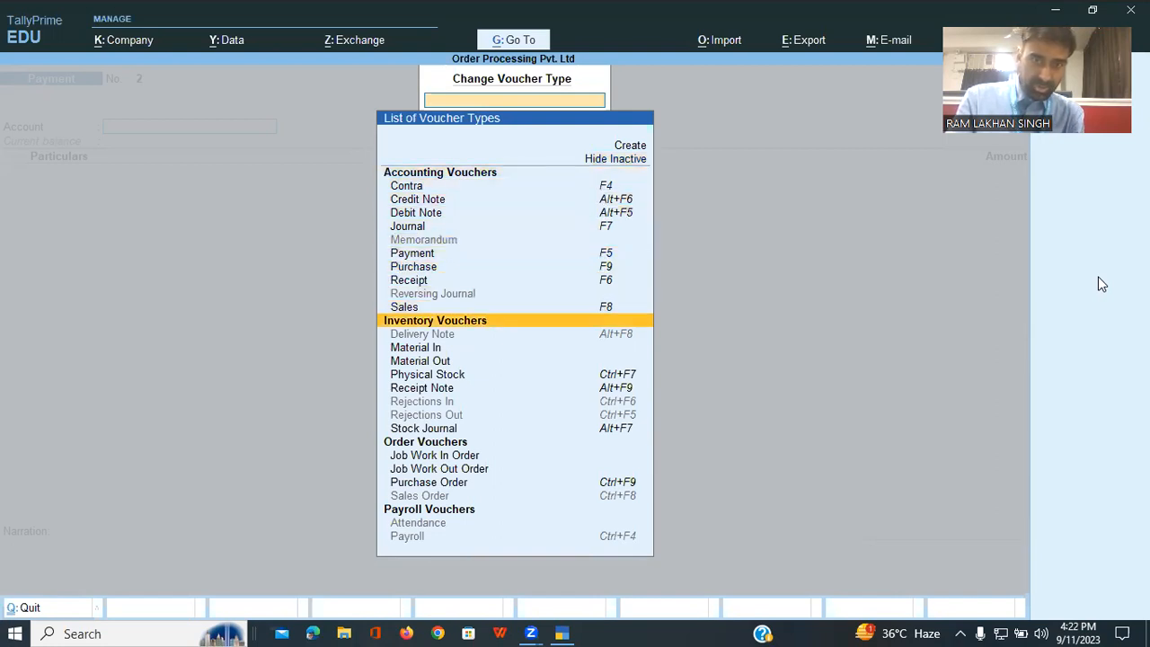
key(Down)
key(Down)
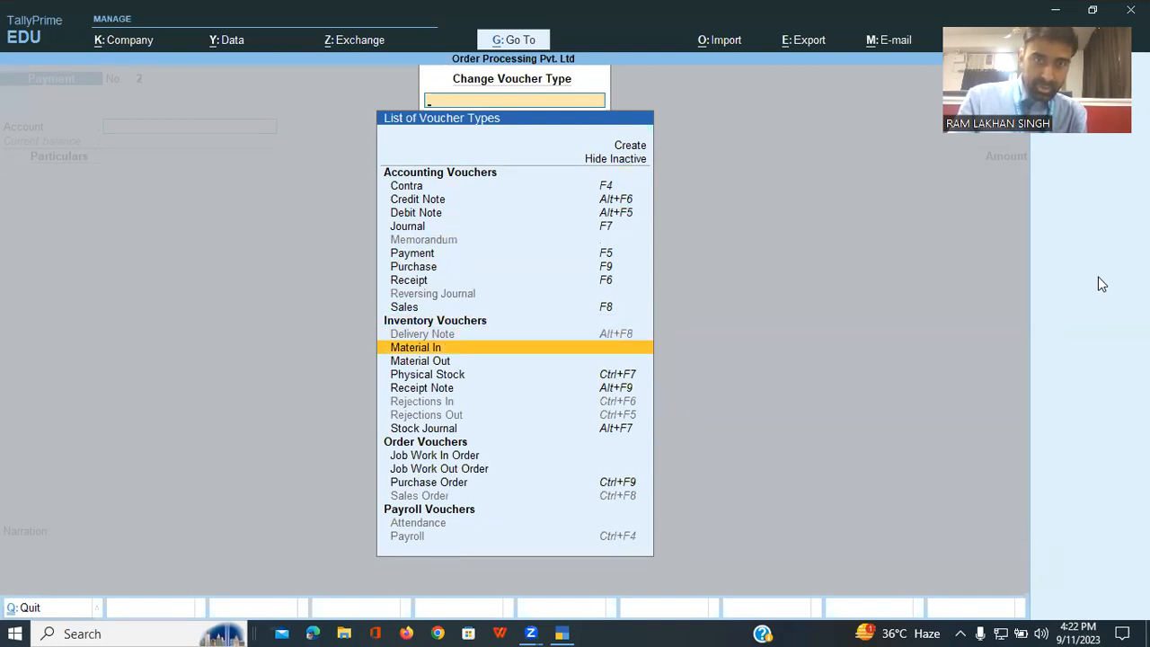
key(Down)
key(Down)
key(Down)
key(Down)
key(Down)
key(Down)
key(Down)
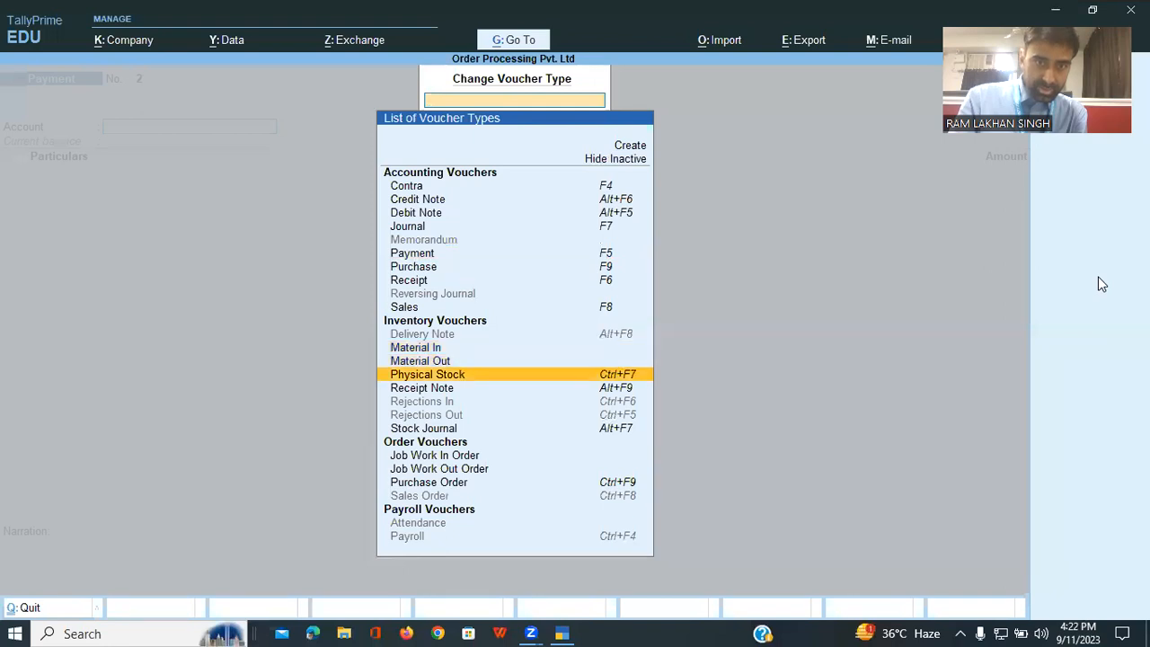
key(Down)
key(Down)
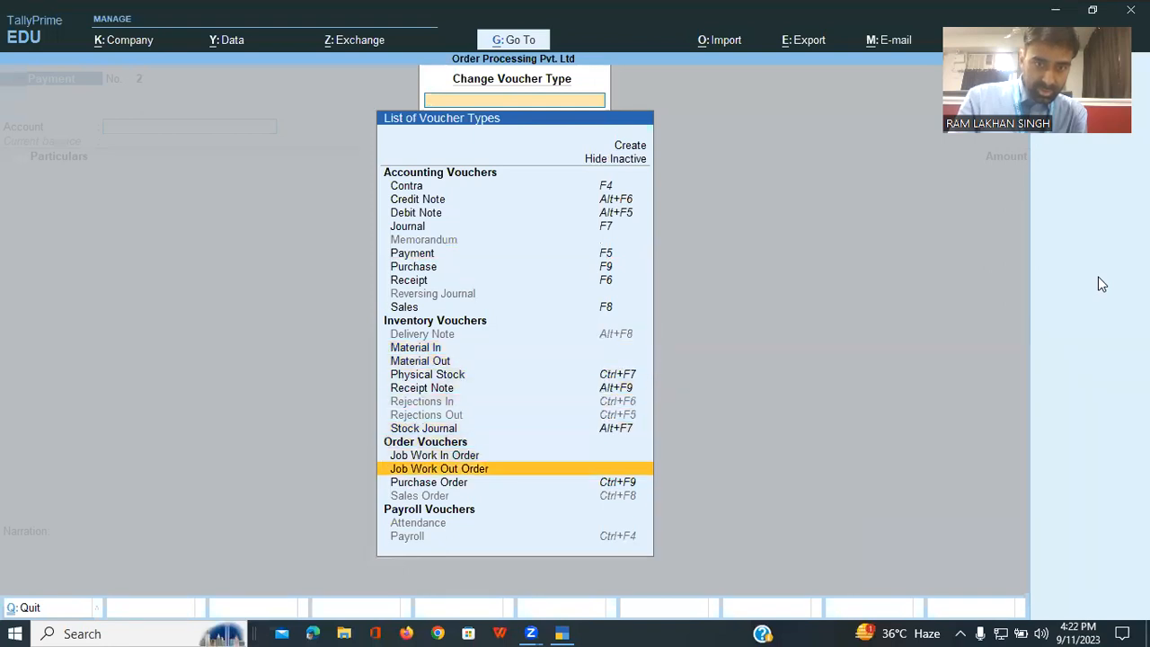
key(Down)
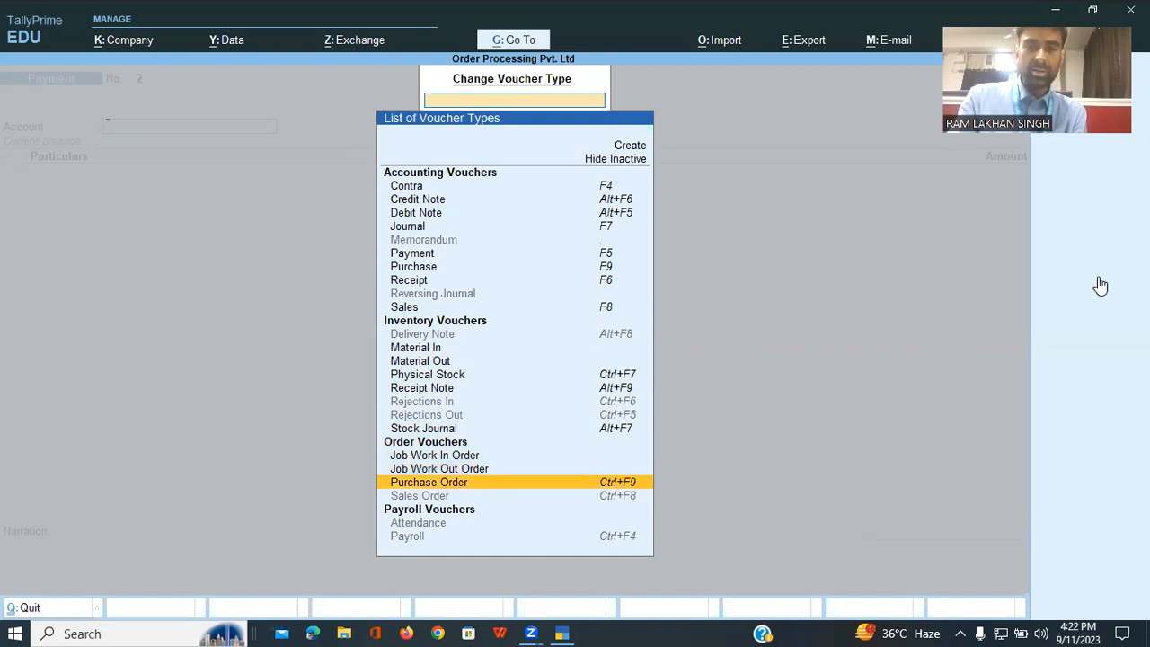
key(Return)
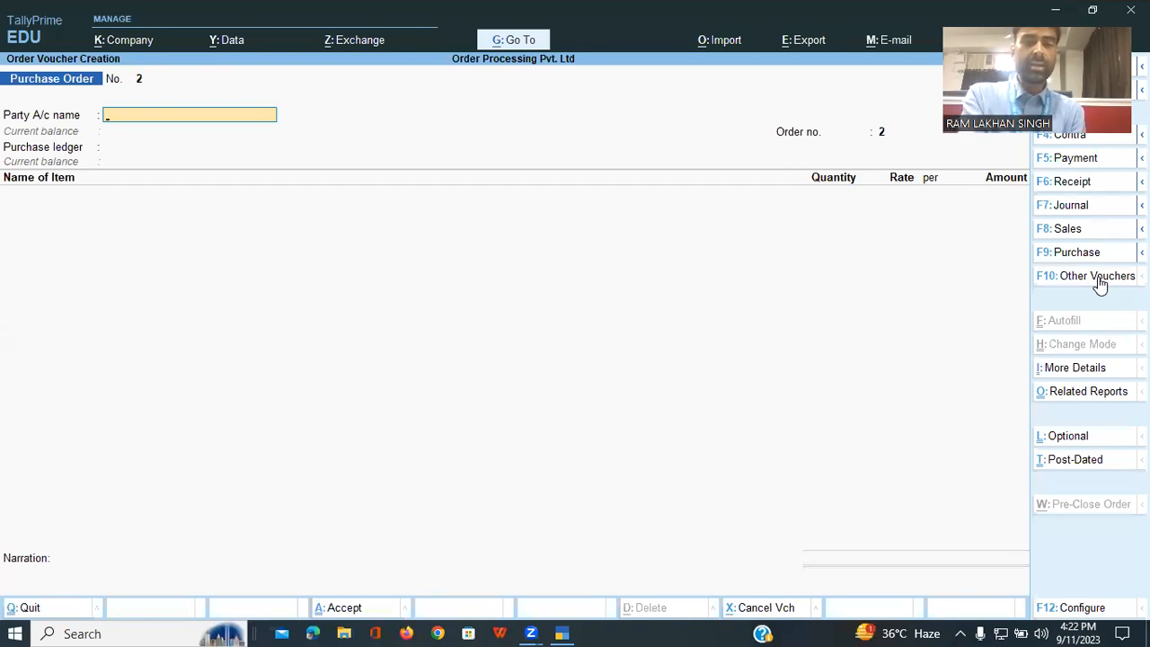
key(alt+c)
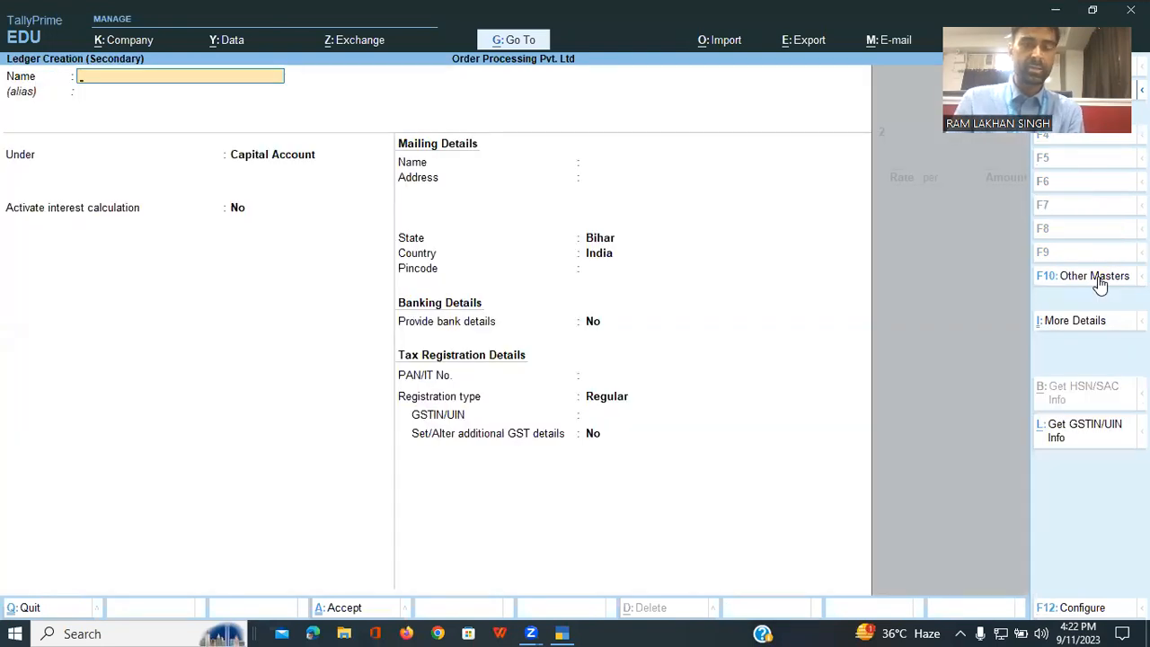
text(RAMESH)
key(BackSpace)
key(BackSpace)
key(BackSpace)
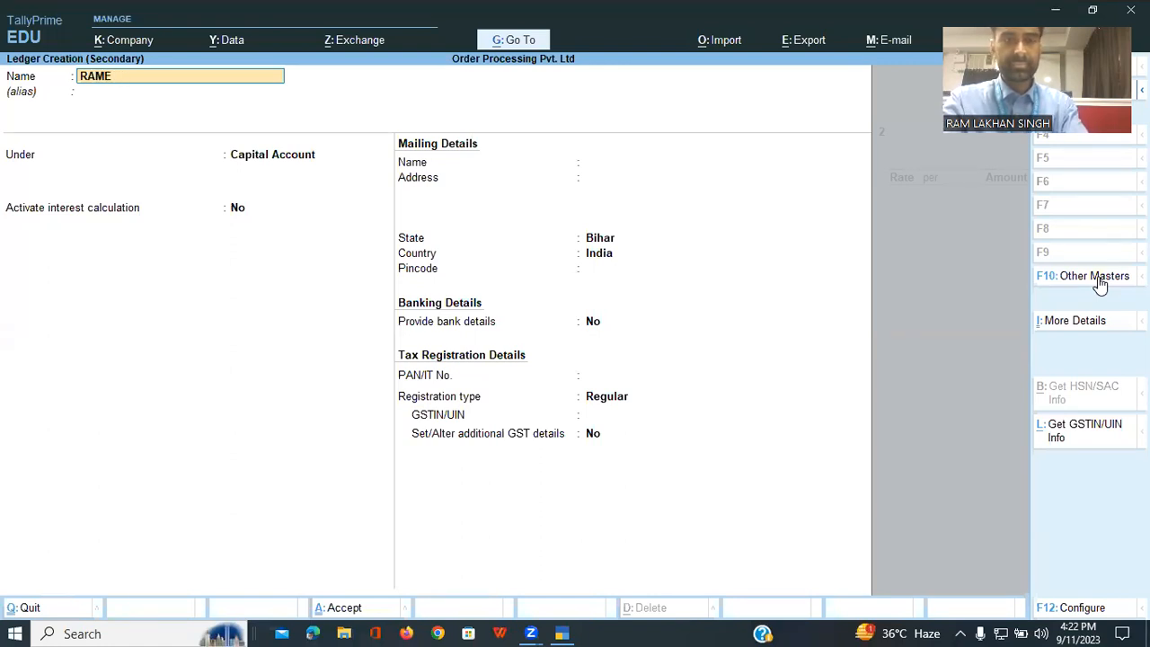
text(ESH)
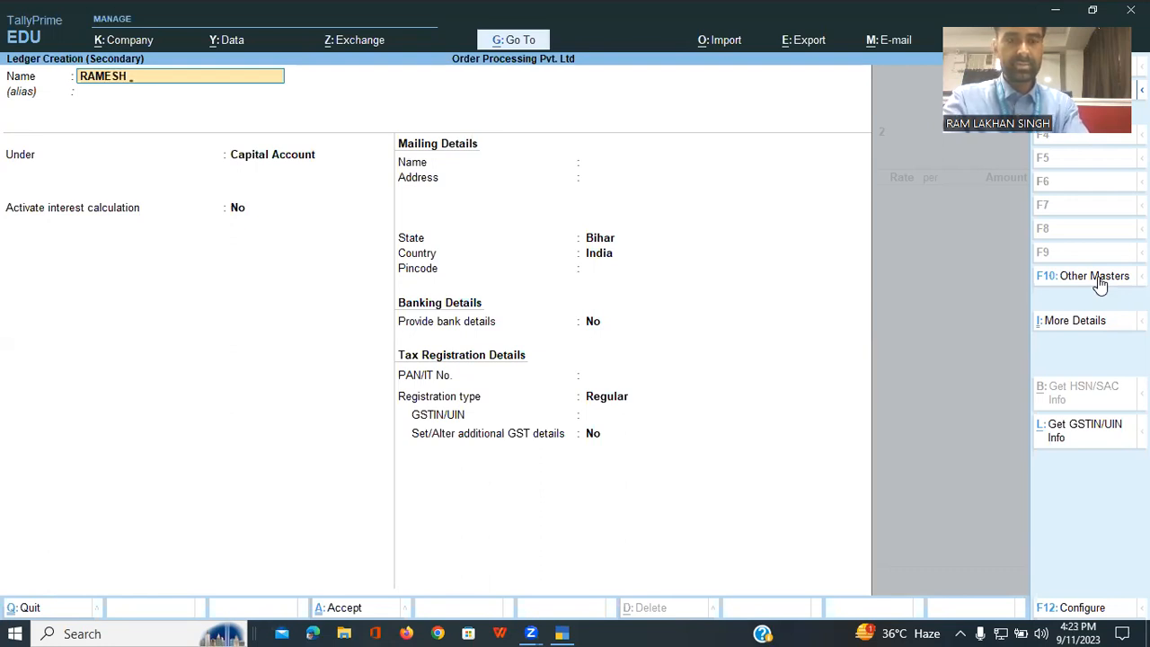
text( TRADERS)
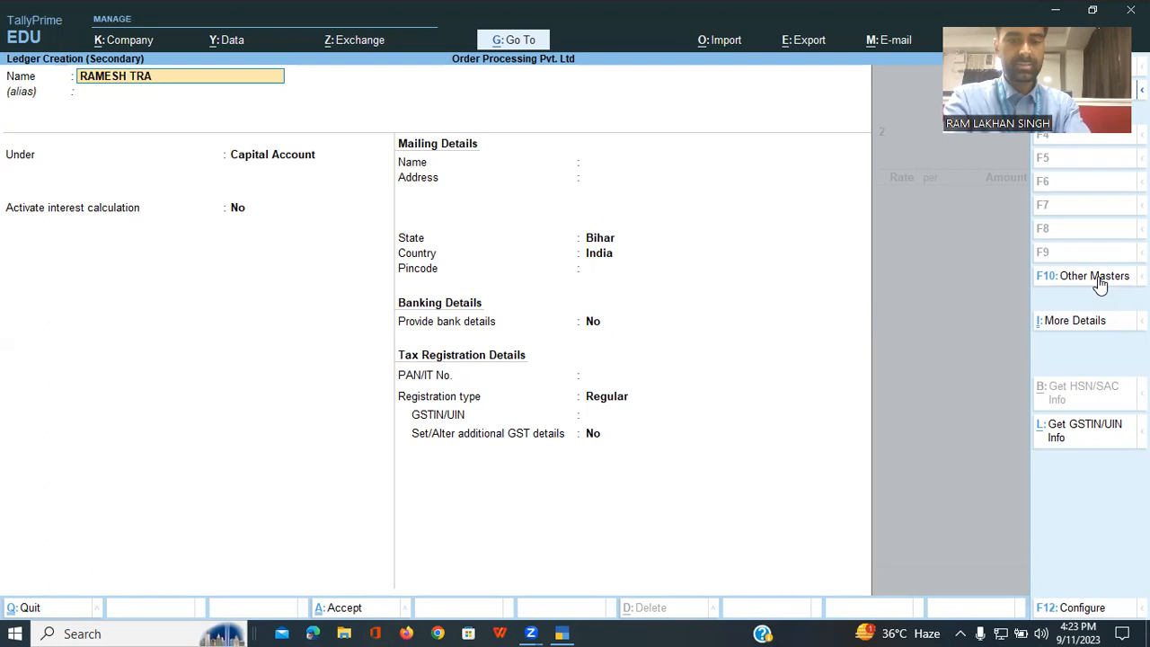
key(BackSpace)
key(BackSpace)
key(BackSpace)
key(BackSpace)
key(BackSpace)
key(BackSpace)
key(BackSpace)
key(BackSpace)
key(BackSpace)
key(BackSpace)
key(BackSpace)
key(BackSpace)
key(BackSpace)
key(BackSpace)
Try to name the new party ledger Ramesh Traders
text(Ran)
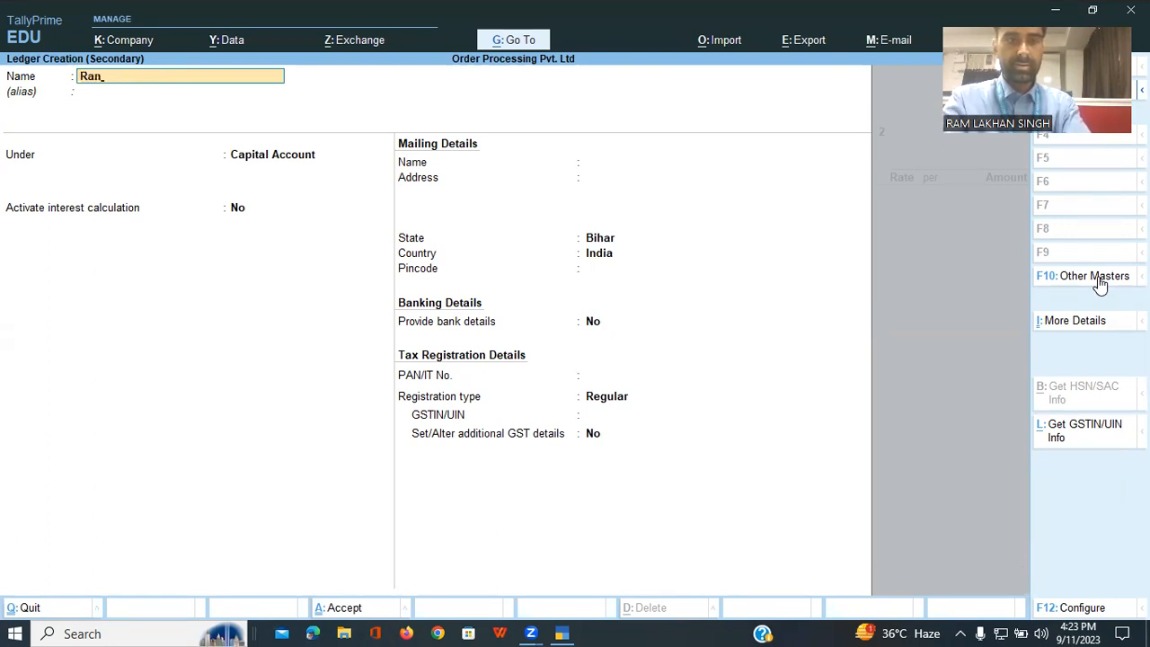
key(BackSpace)
text(m)
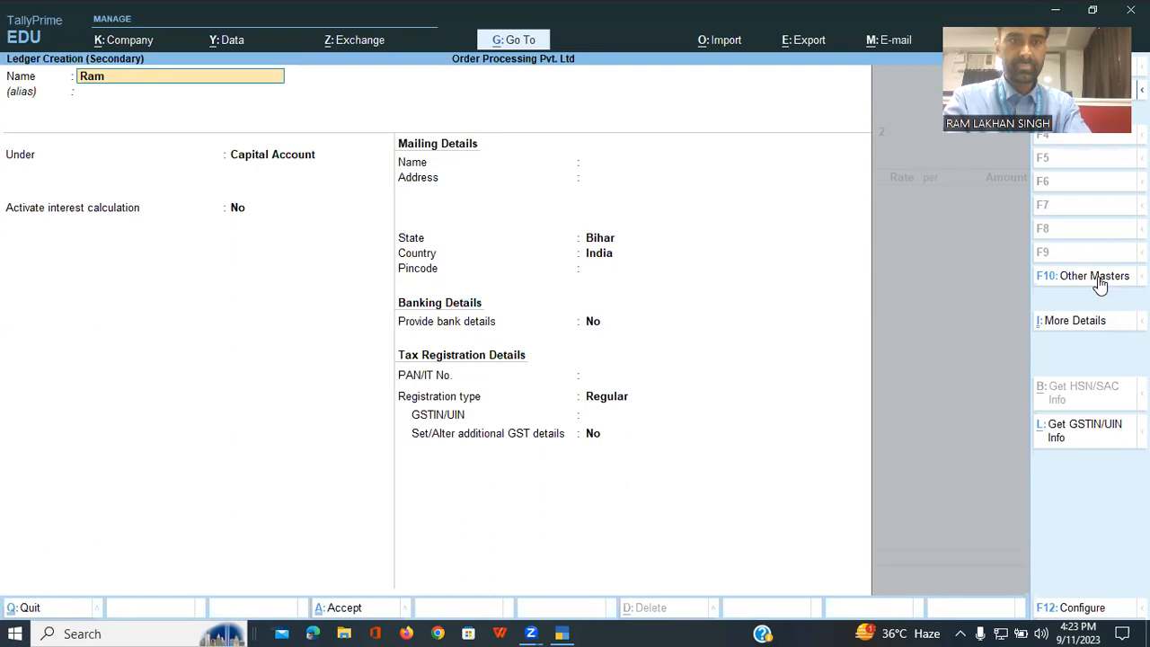
text(esh)
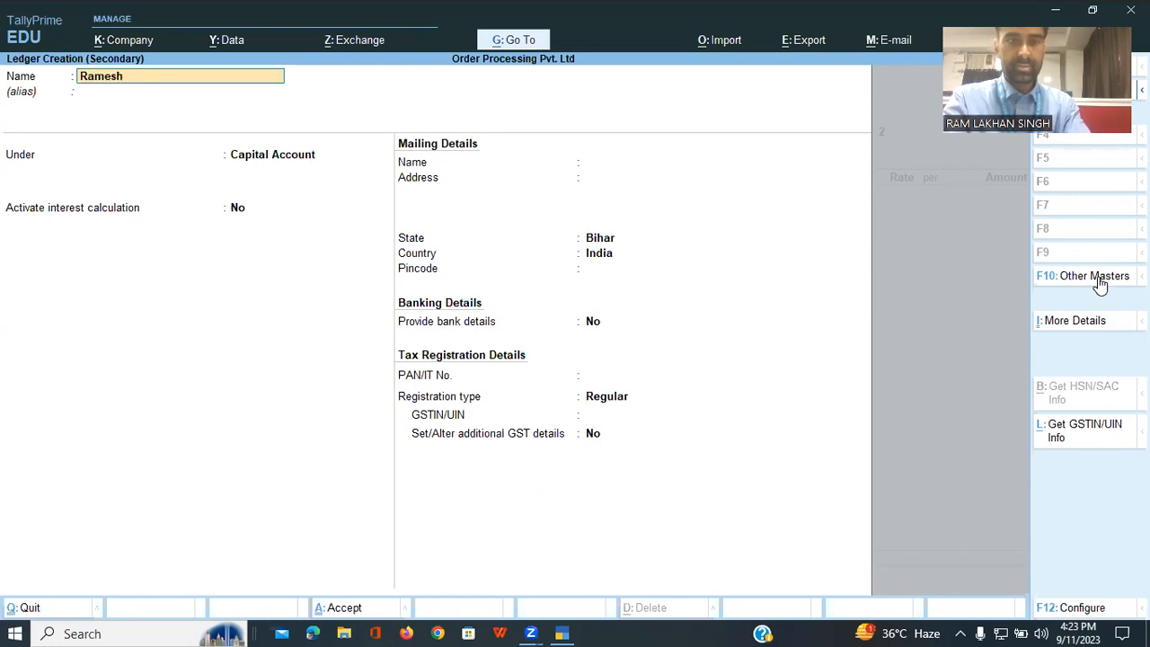
text( Traders)
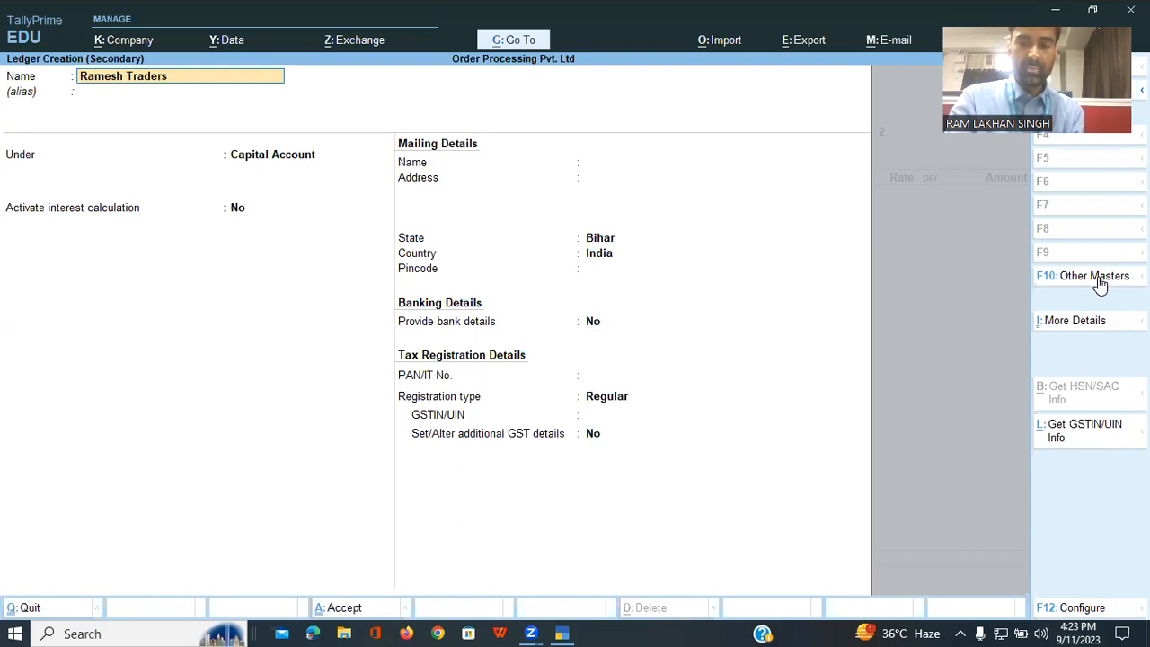
key(Return)
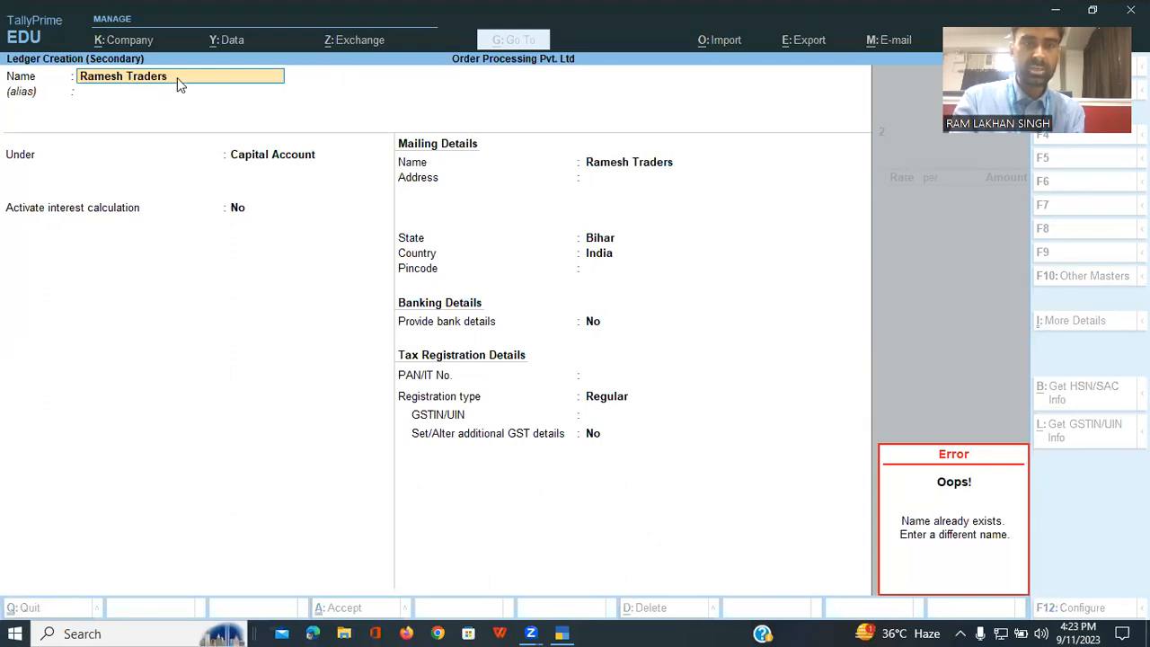
key(Escape)
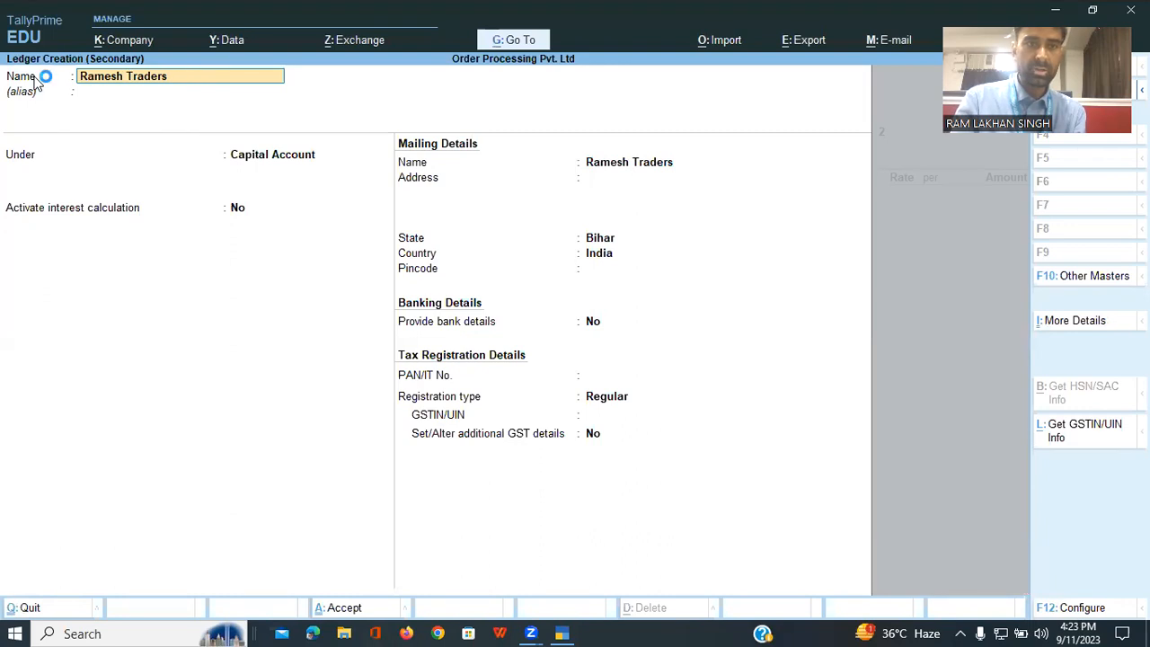
Change the new ledger's name to Ram Traders and leave its alias blank
key(BackSpace)
key(BackSpace)
key(BackSpace)
key(BackSpace)
key(BackSpace)
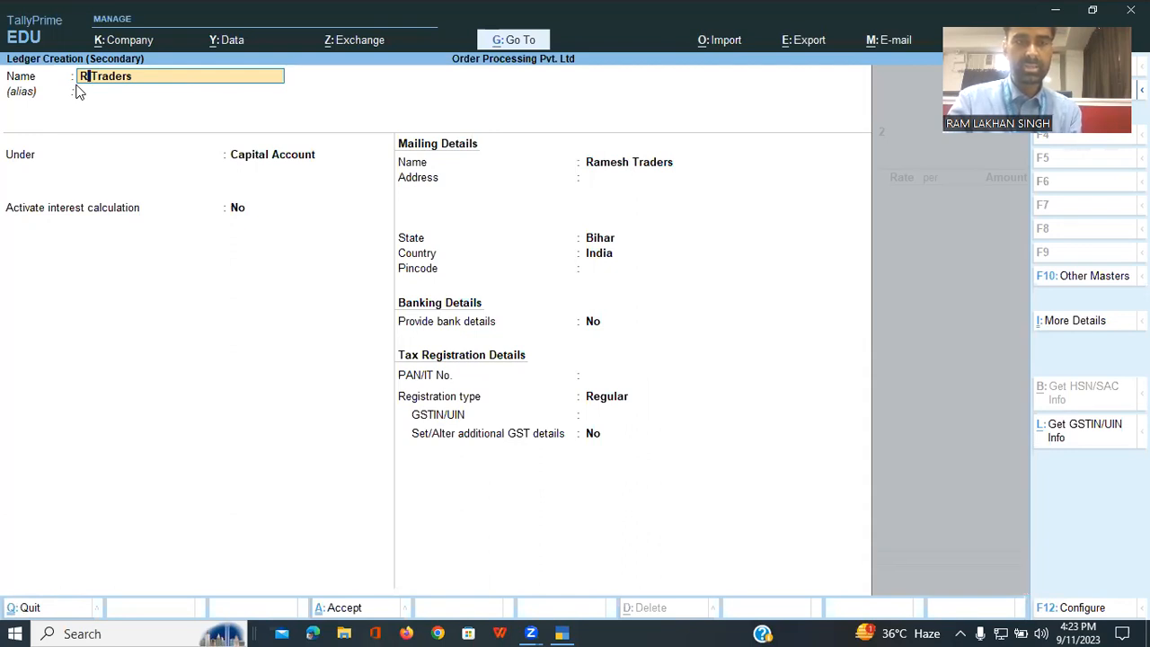
text(am )
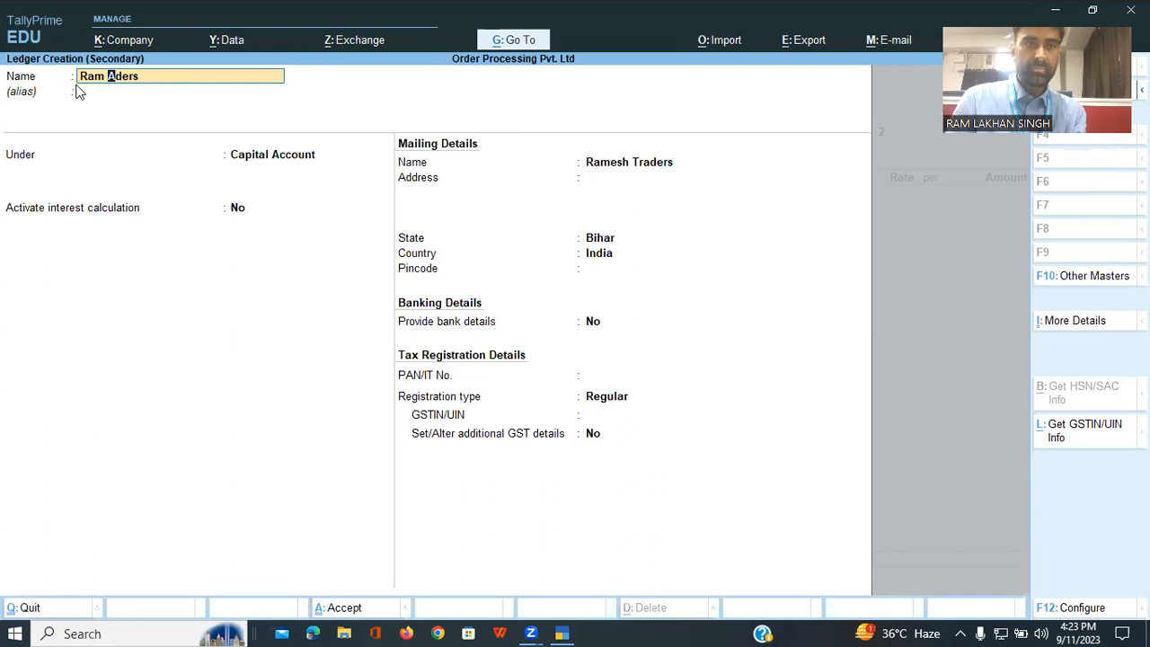
text(Tr)
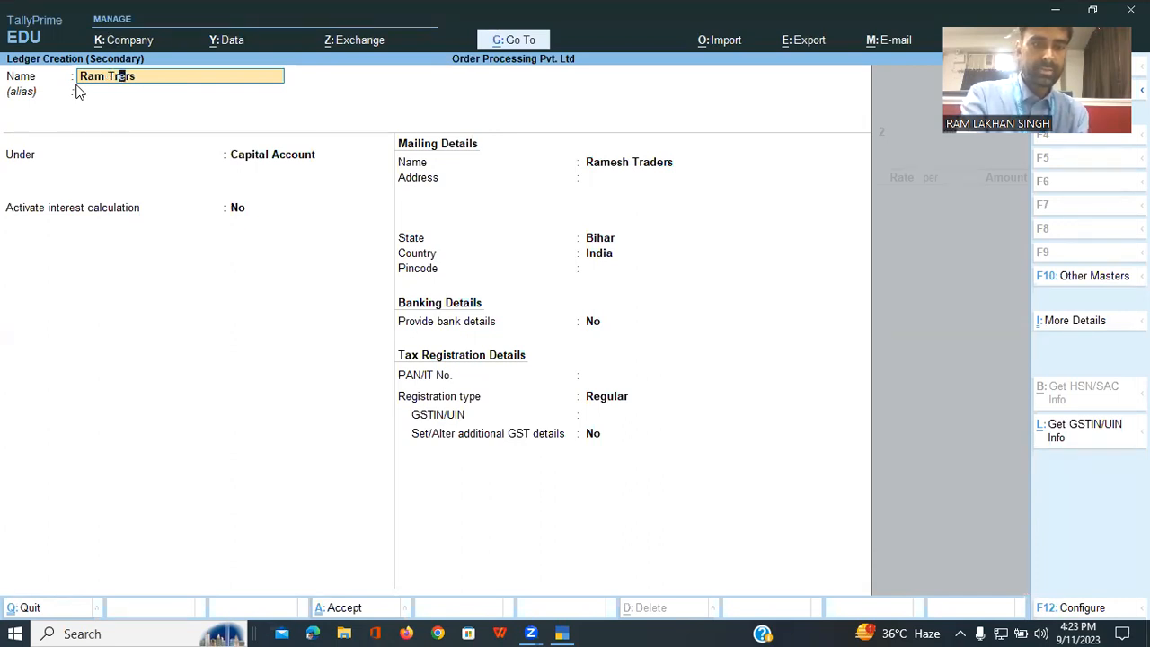
text(aders)
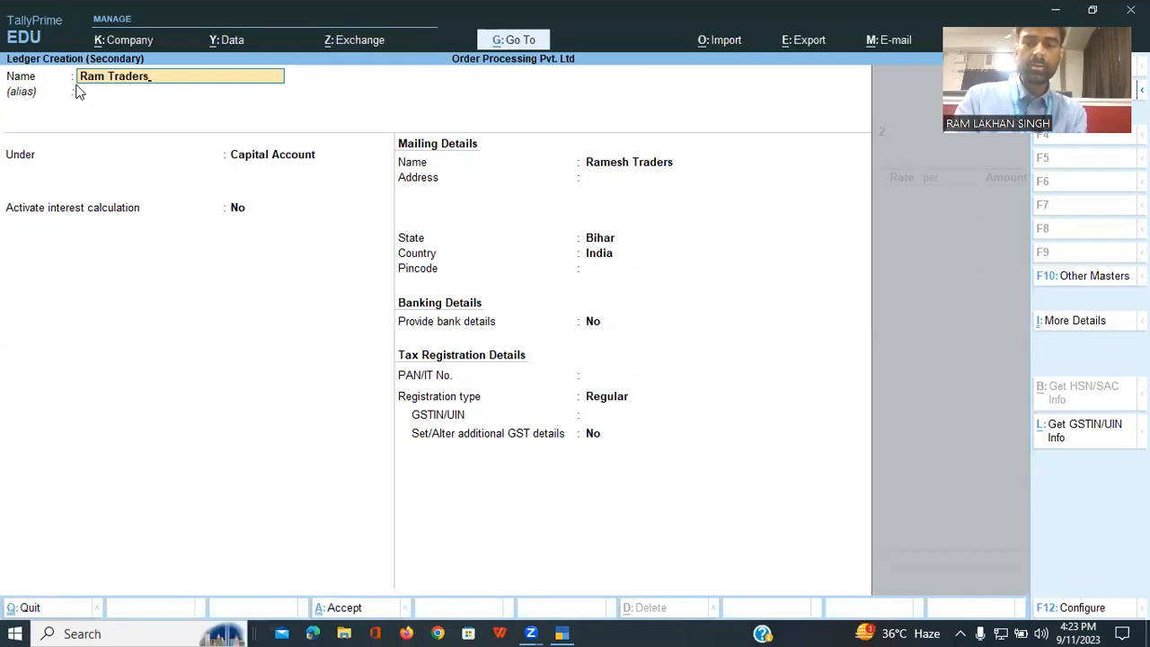
key(Return)
key(Return)
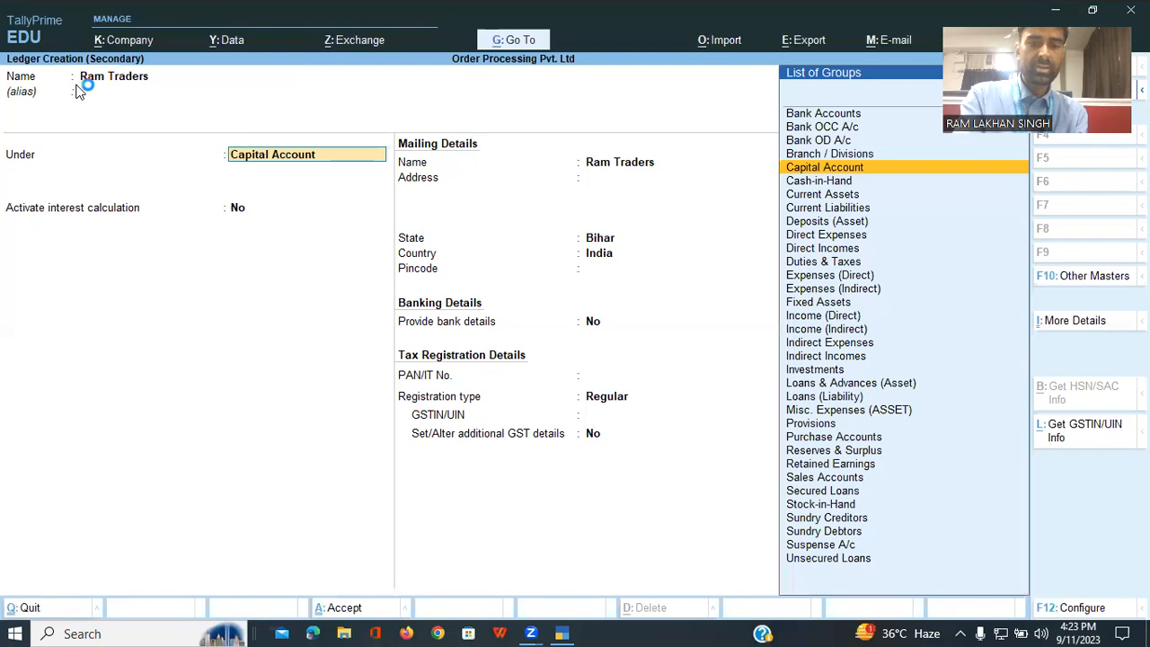
Group the Ram Traders ledger under Sundry Creditors and save it with its other details at their defaults
text(S)
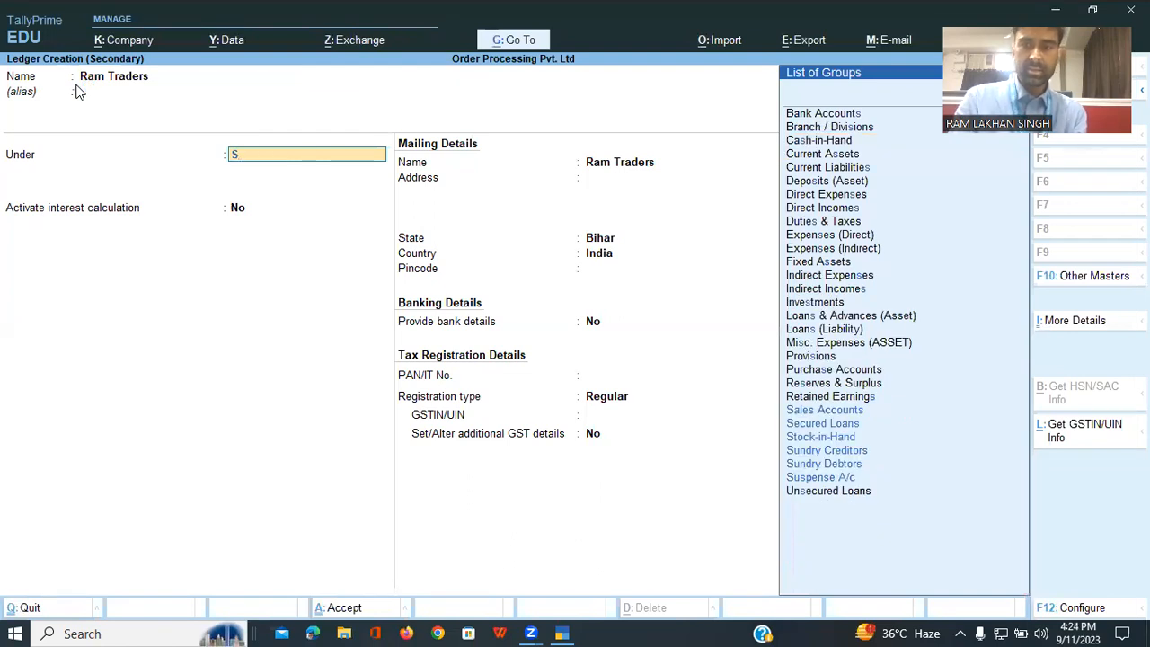
key(Down)
key(Down)
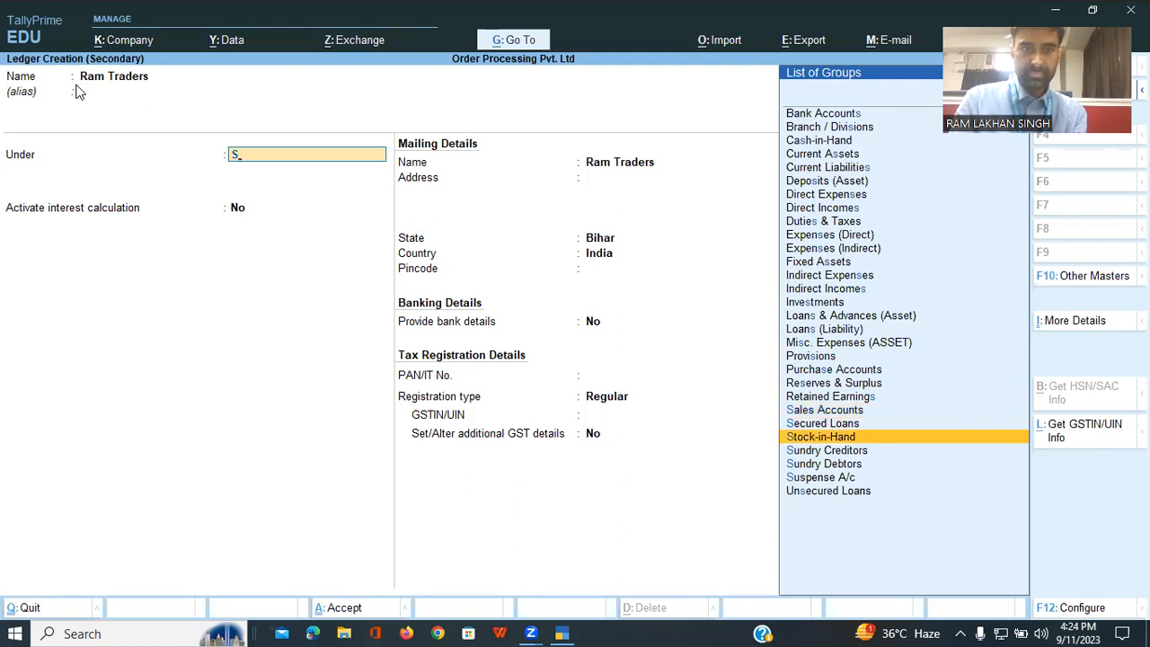
text(u)
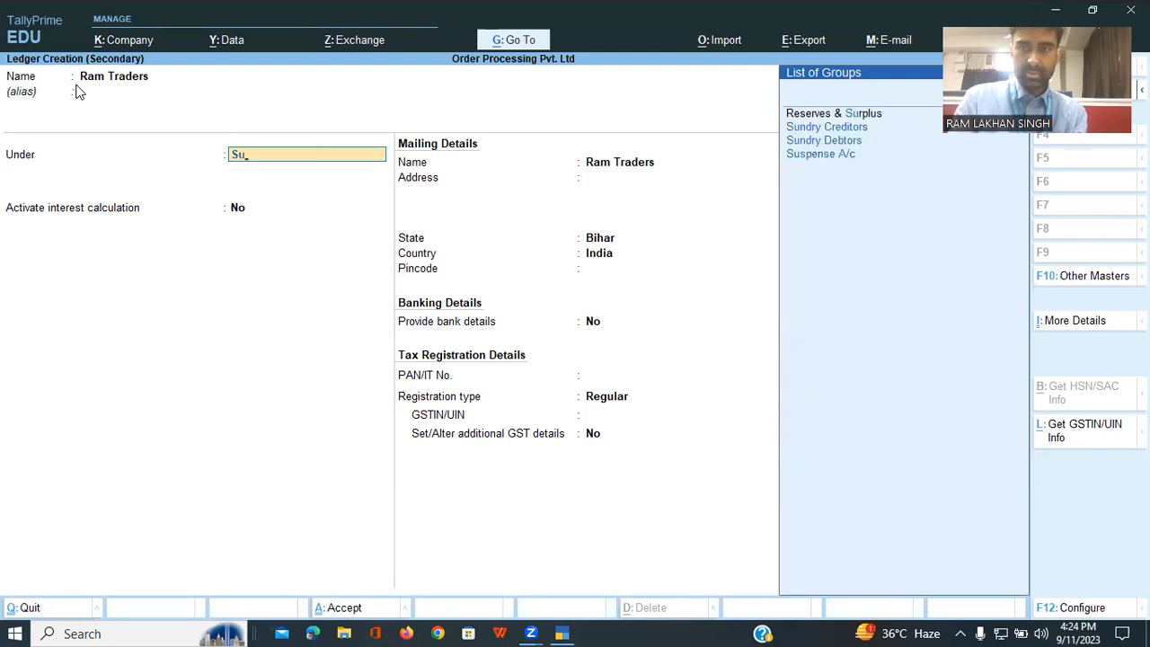
key(Return)
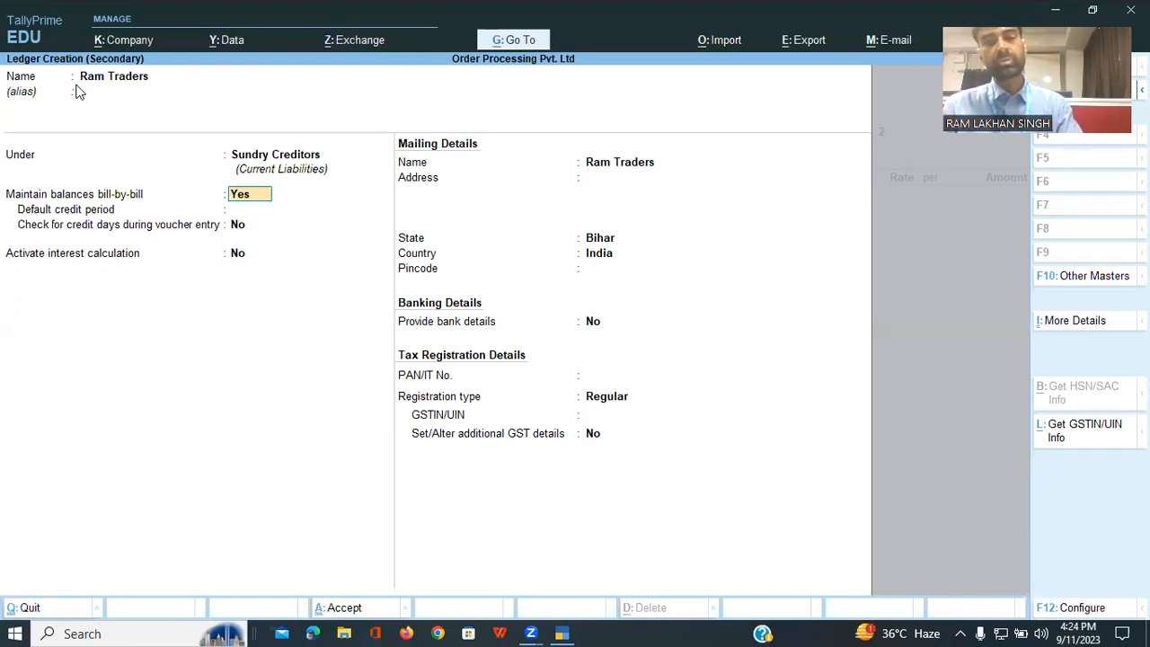
key(ctrl)
key(ctrl+a)
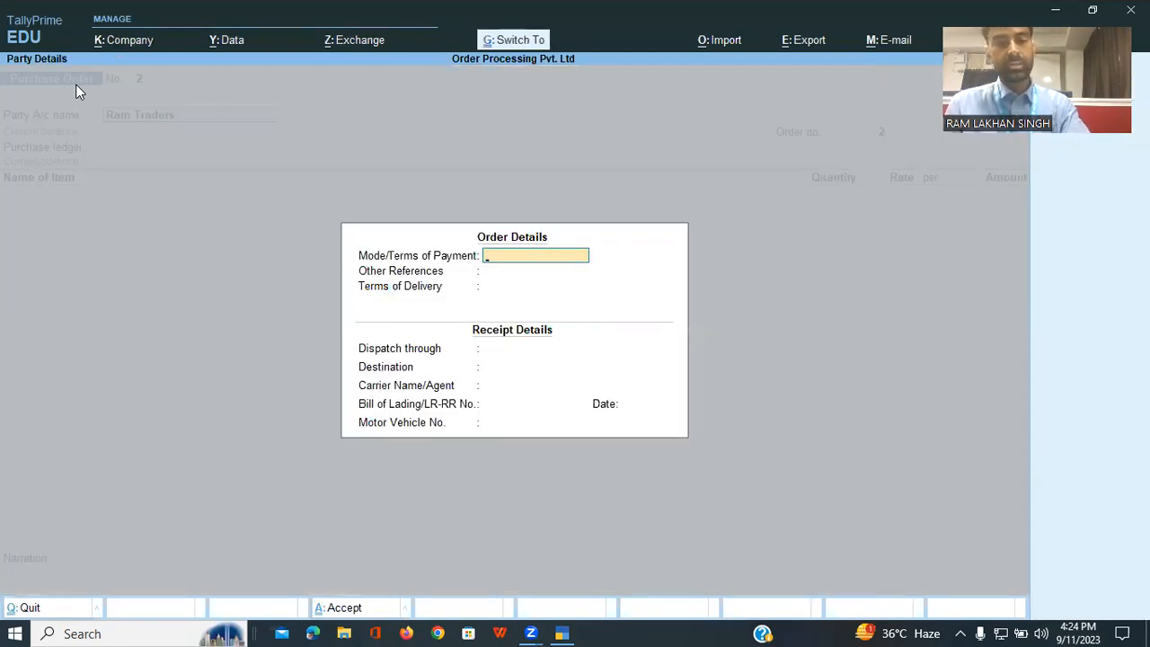
Accept the order and party details as they stand and enter the purchase order's order number
key(ctrl+a)
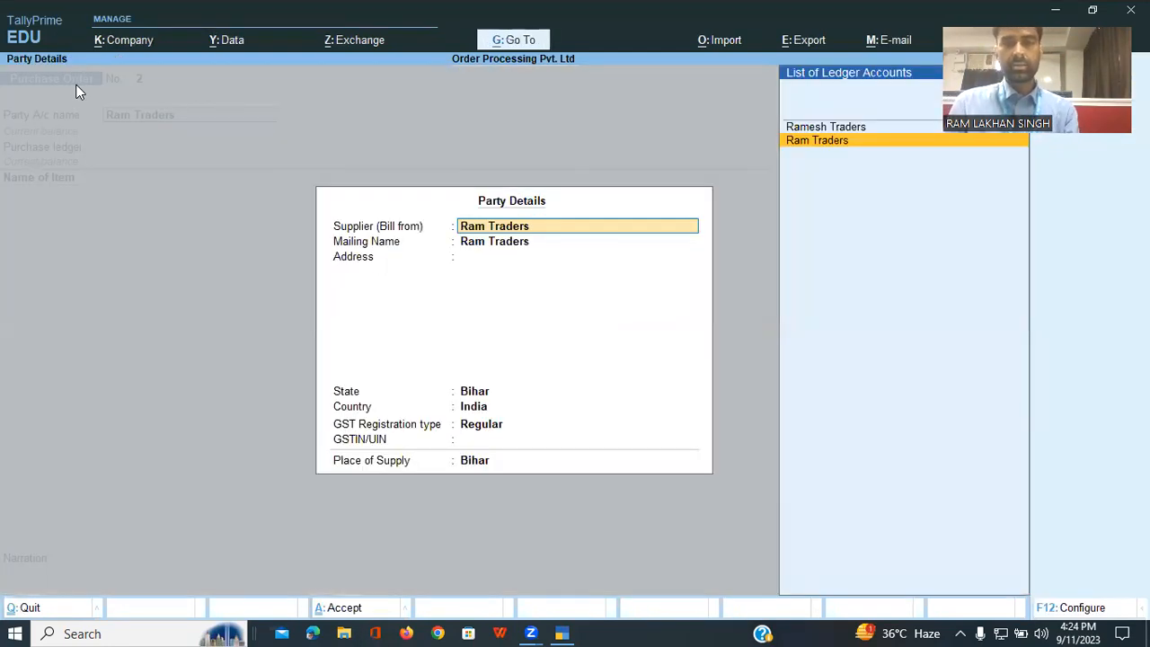
key(ctrl+a)
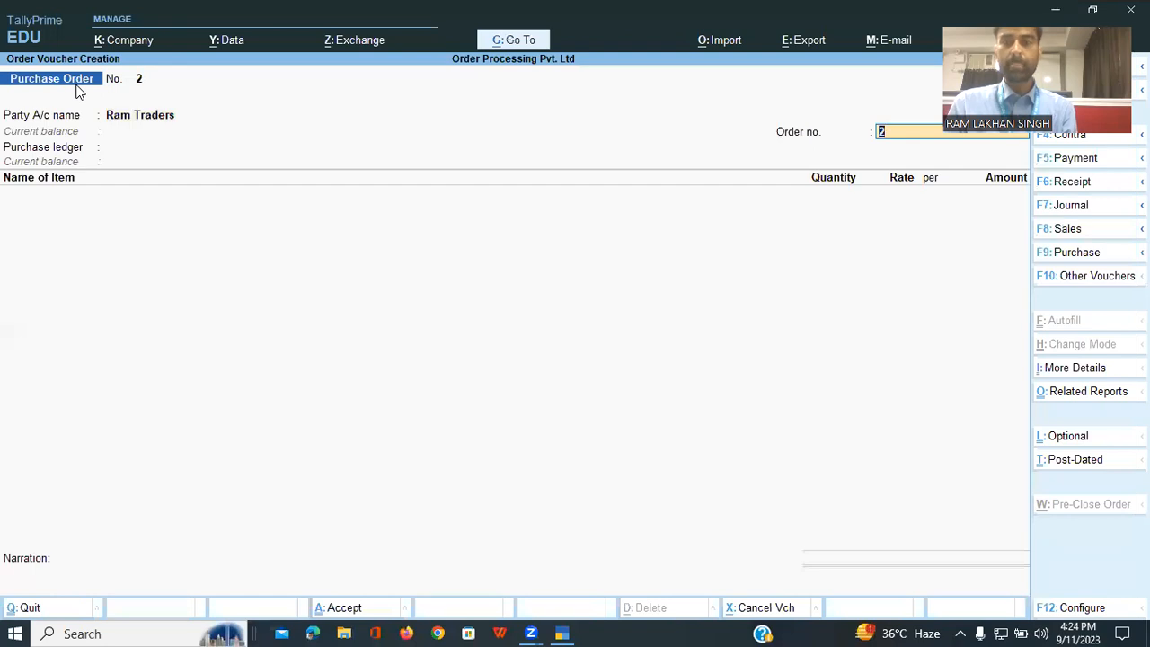
text(123)
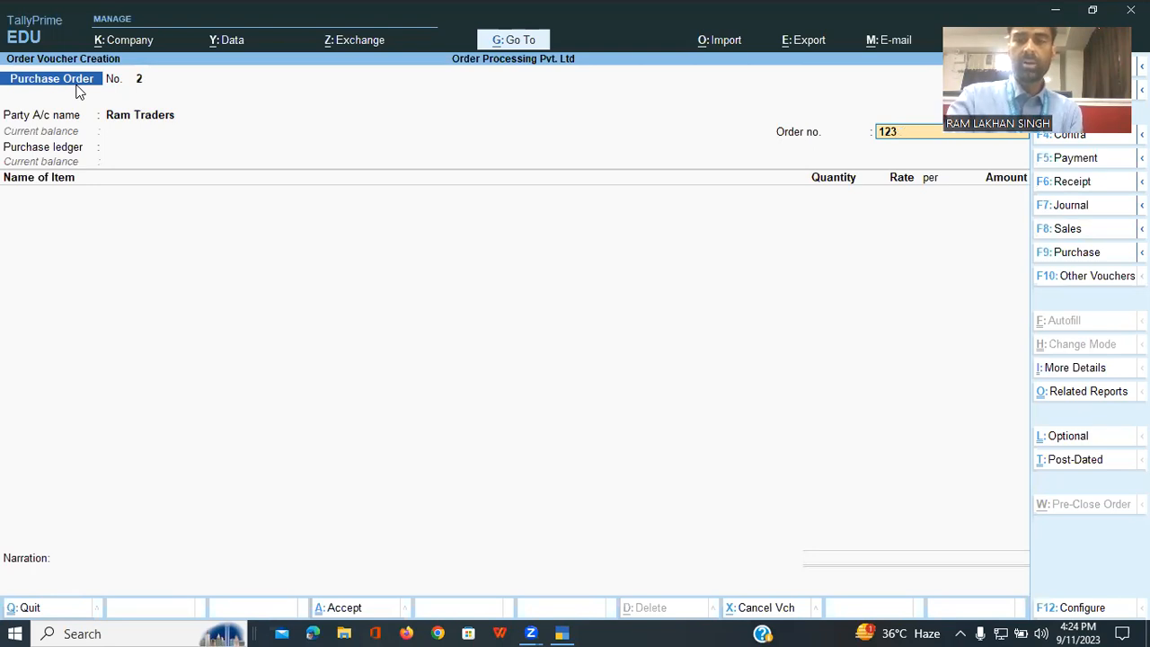
key(BackSpace)
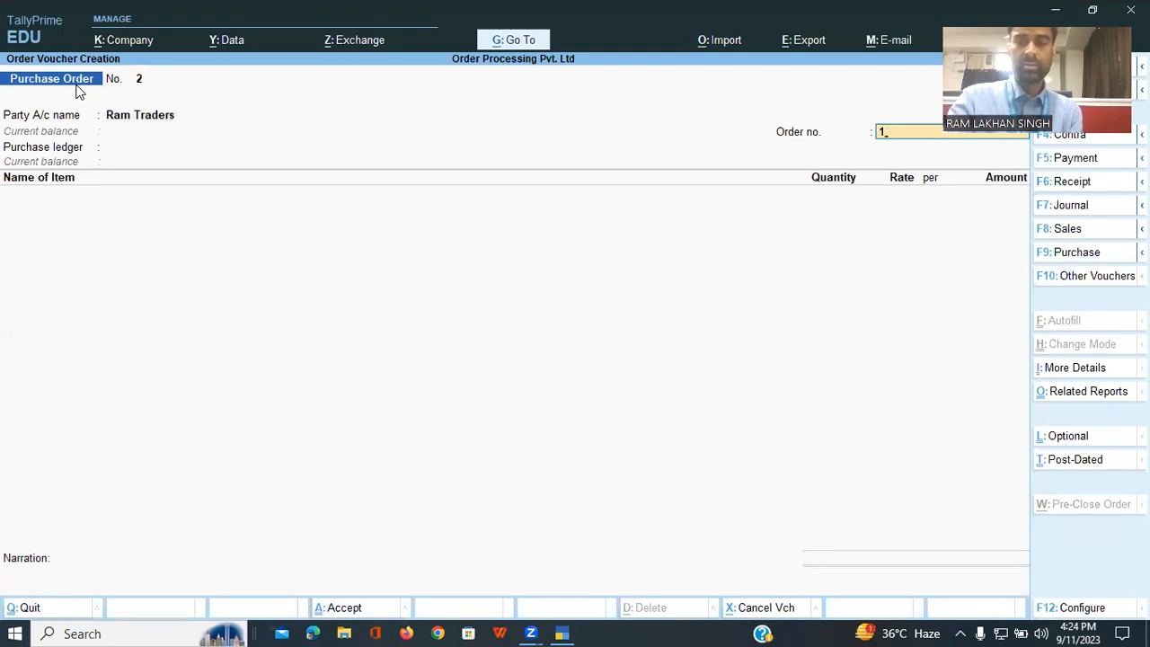
text(/ord/23)
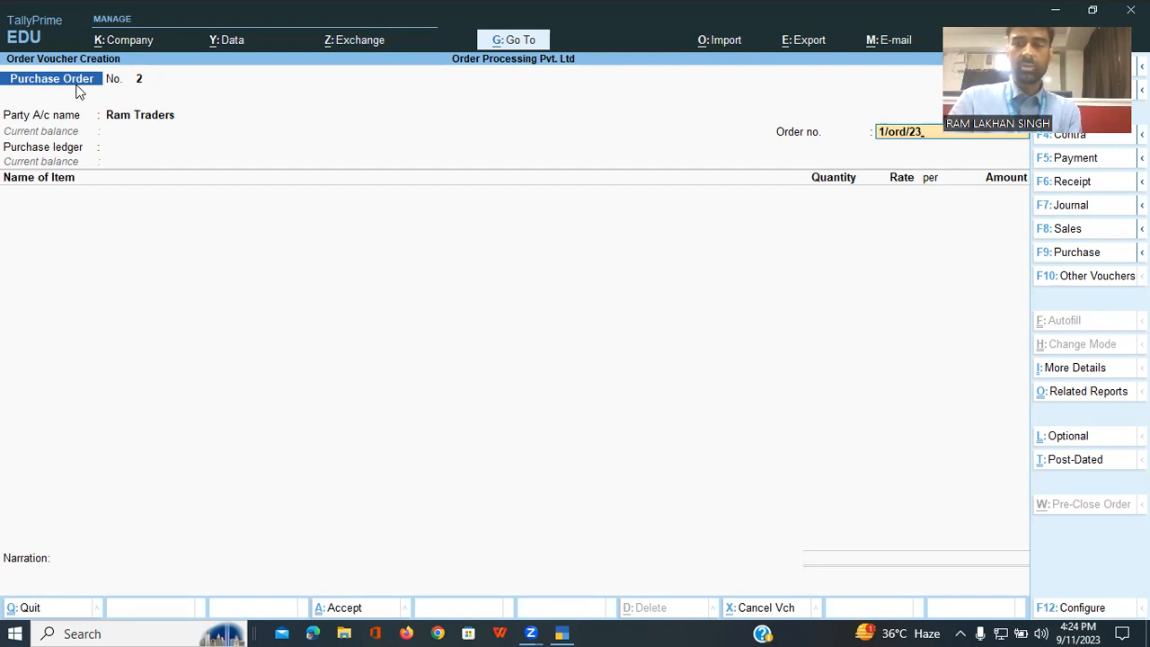
key(Return)
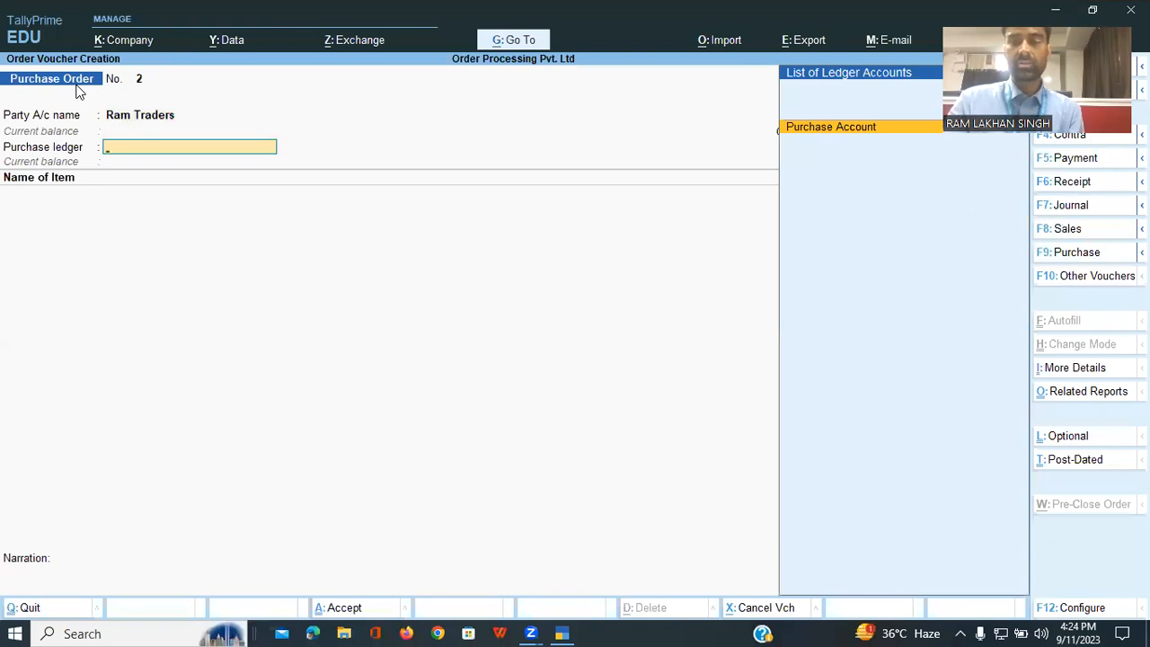
Select Purchase Account as the purchase ledger and start a new stock item named Monitor without an alias
key(Return)
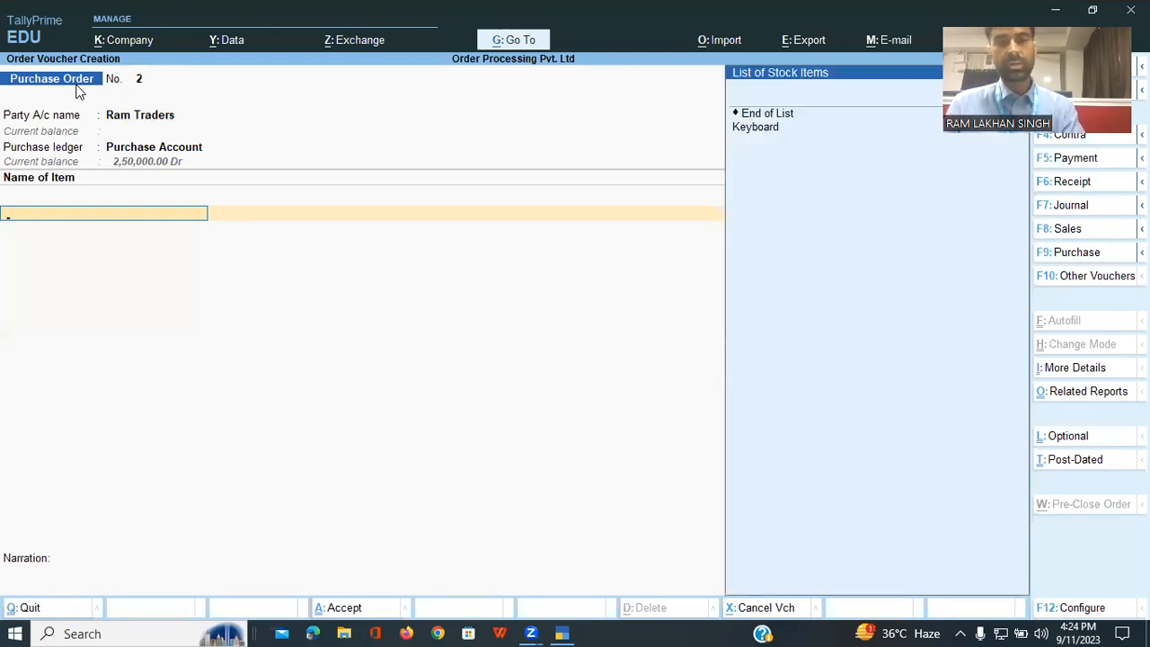
key(alt)
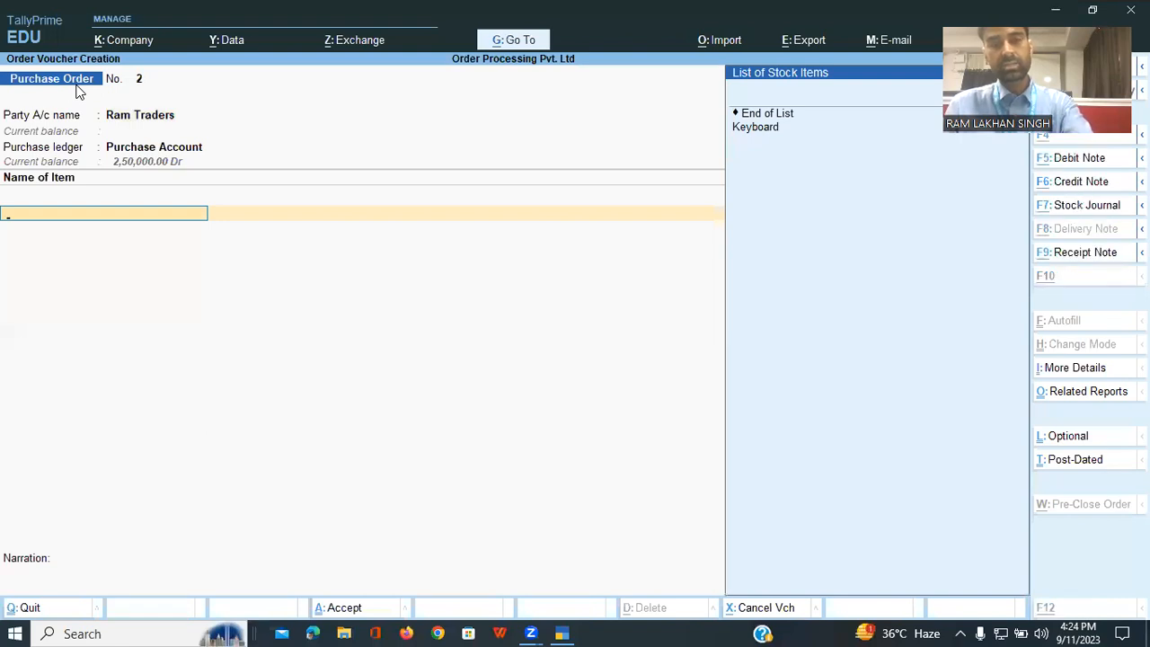
key(alt+c)
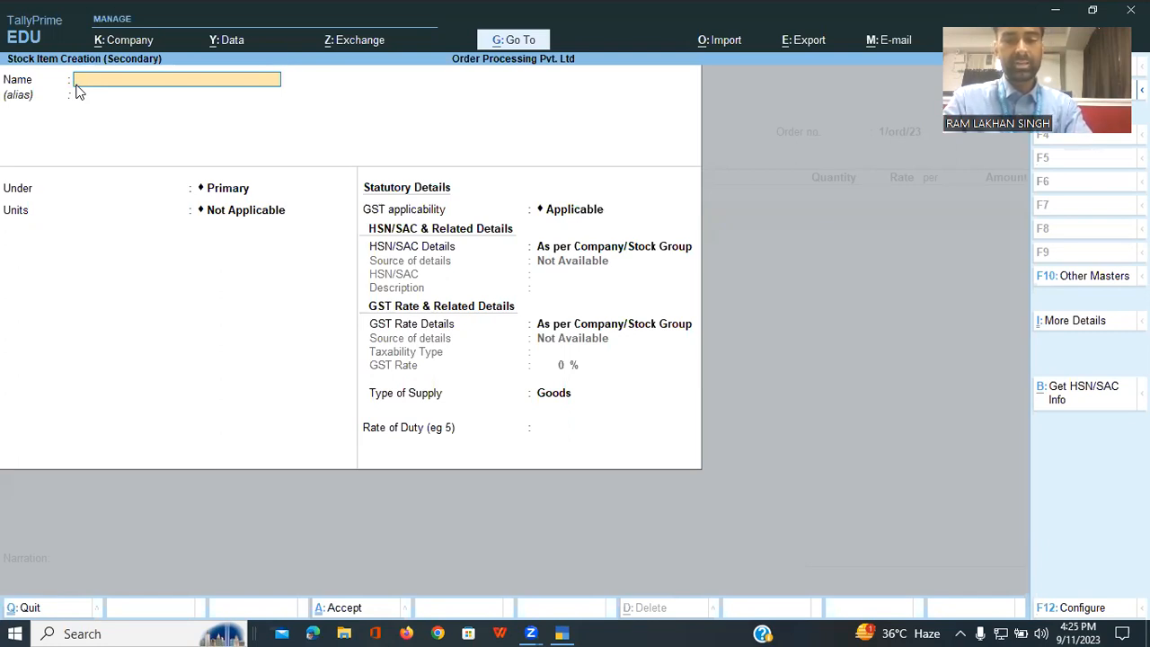
text(Monitor)
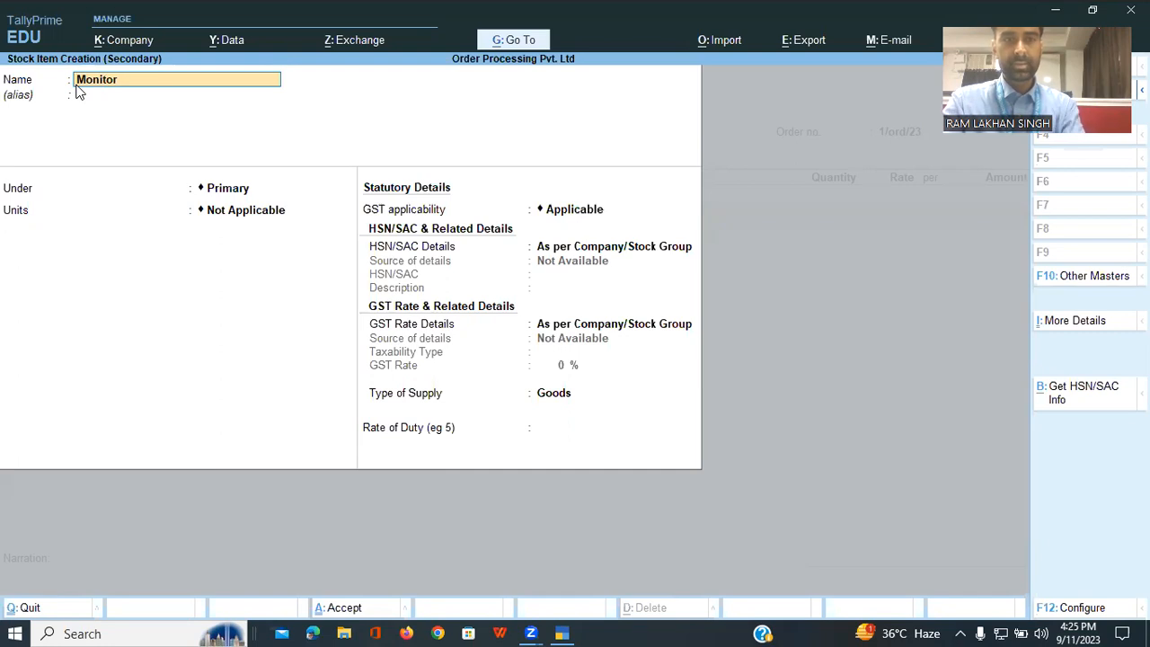
key(Return)
key(Return)
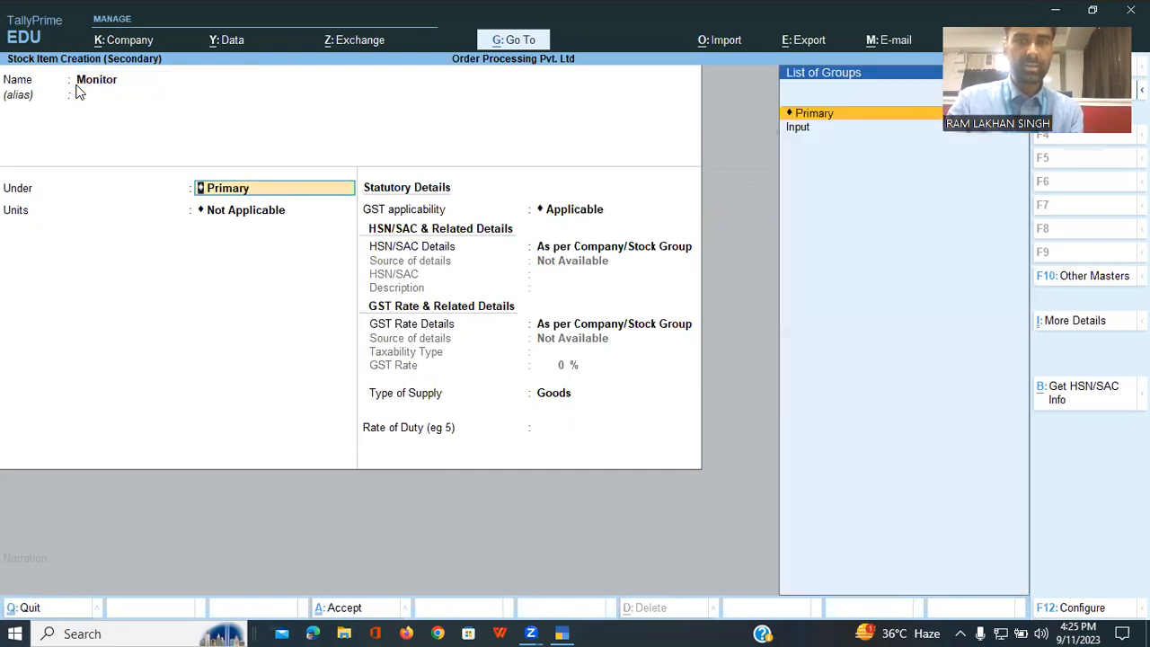
Create a stock group named Out Put Devices and place the Monitor item under it
key(alt+c)
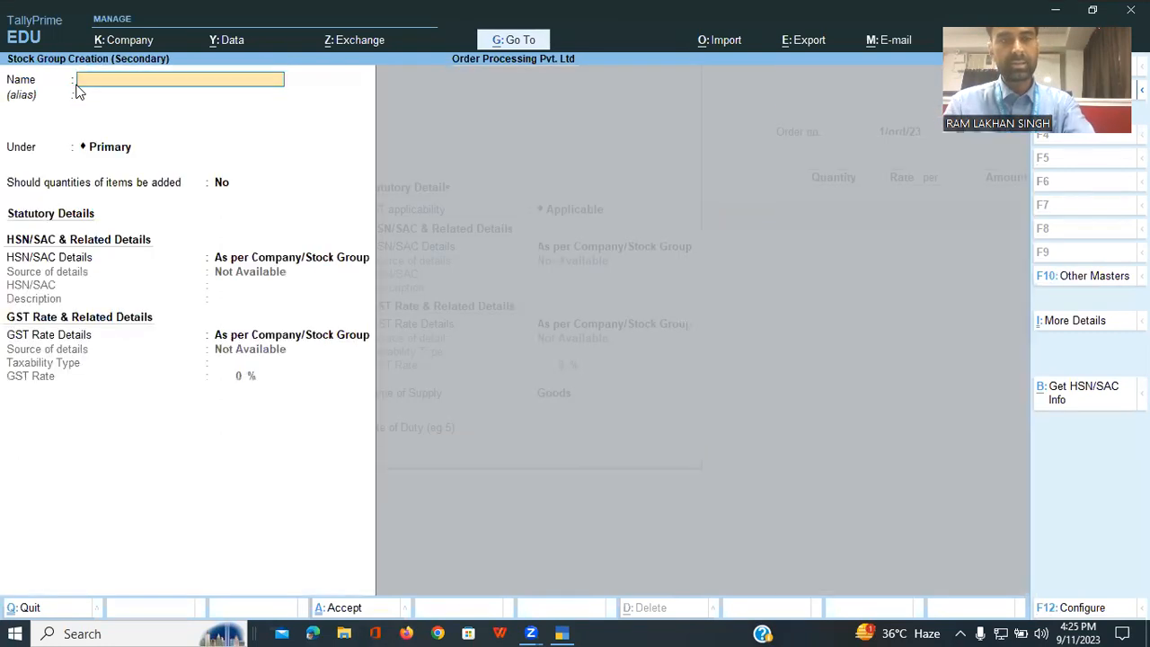
text(Out)
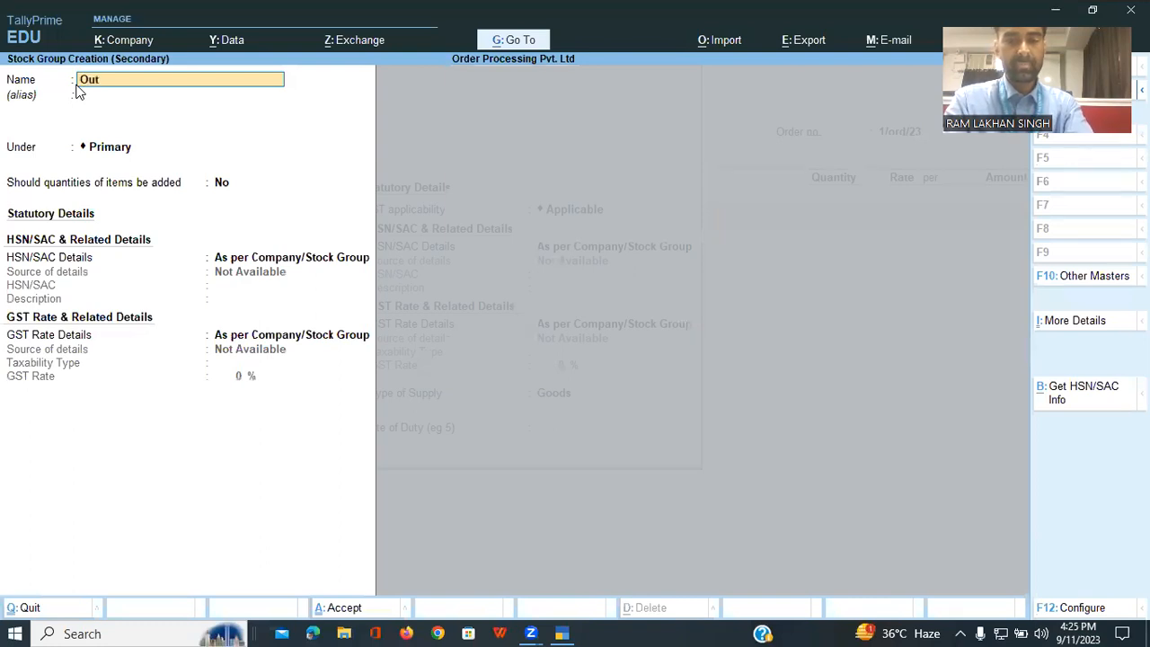
text( Put)
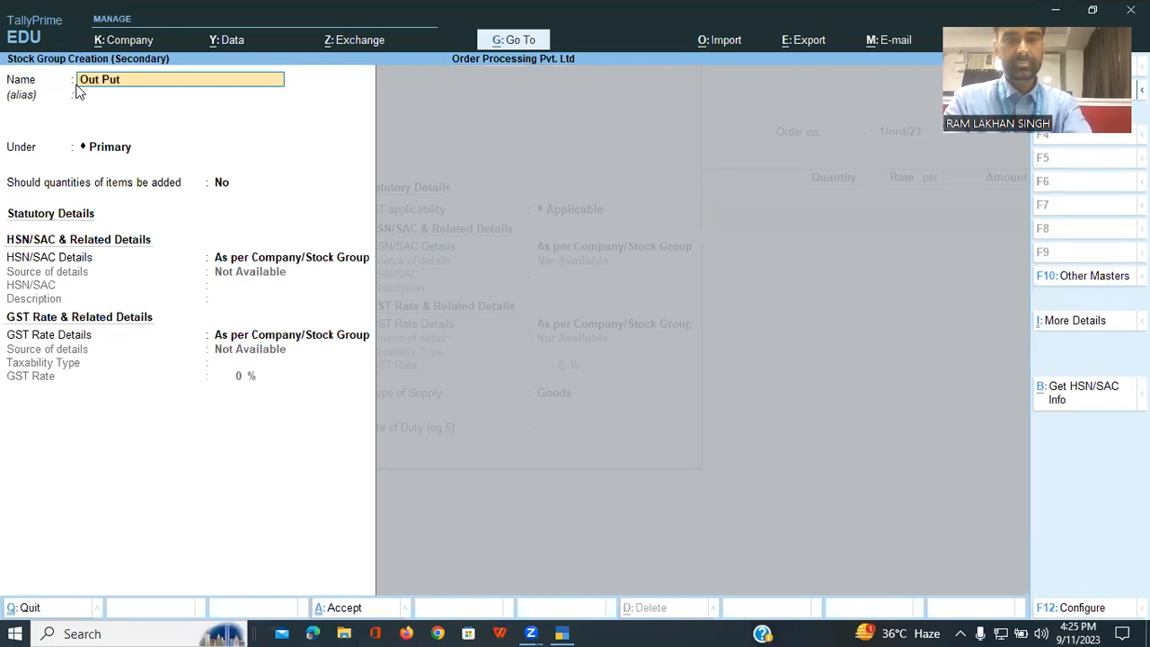
key(BackSpace)
key(BackSpace)
key(BackSpace)
key(BackSpace)
text(Put d)
text(vices)
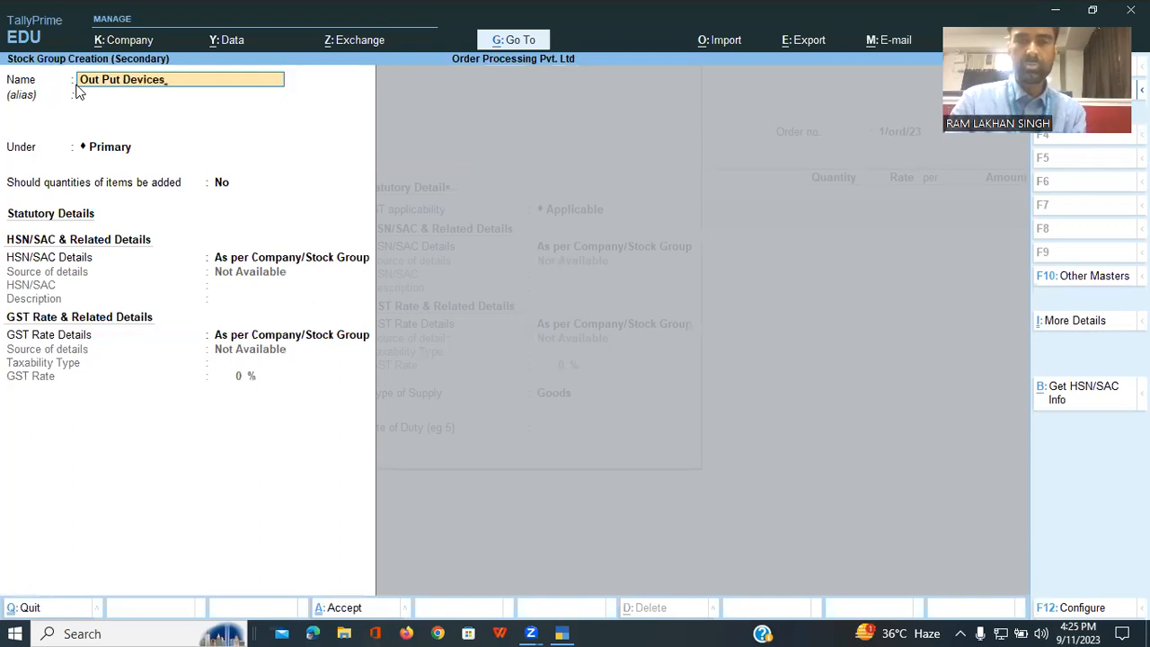
key(Return)
key(Return)
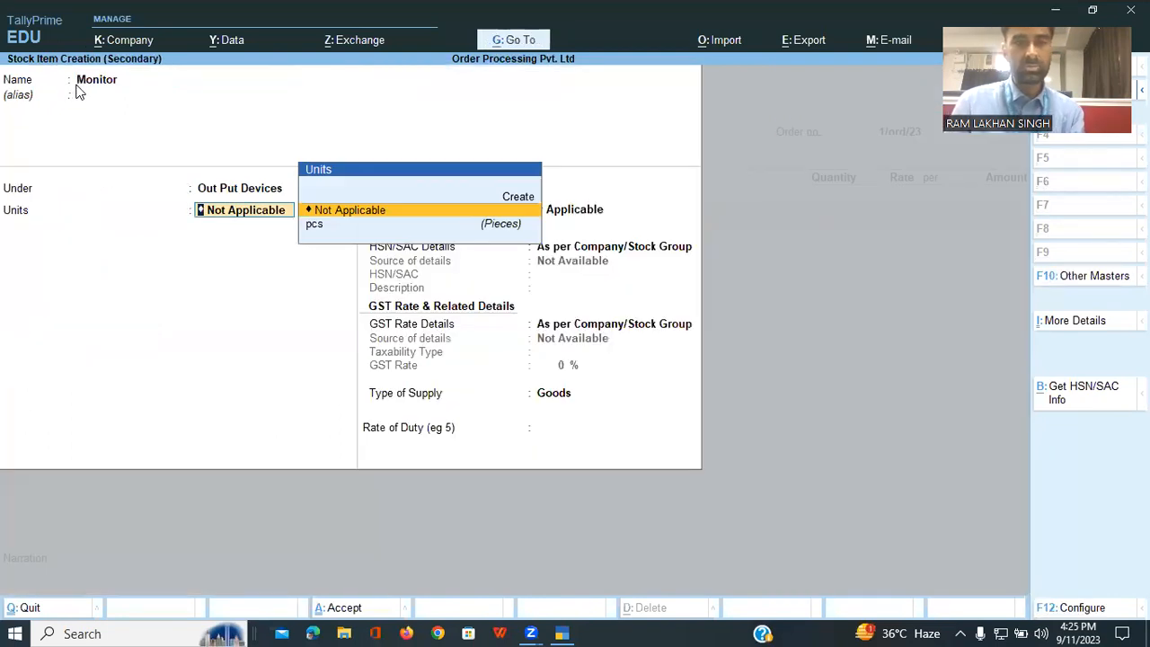
Set the Monitor item's unit to pcs and save the stock item
key(Down)
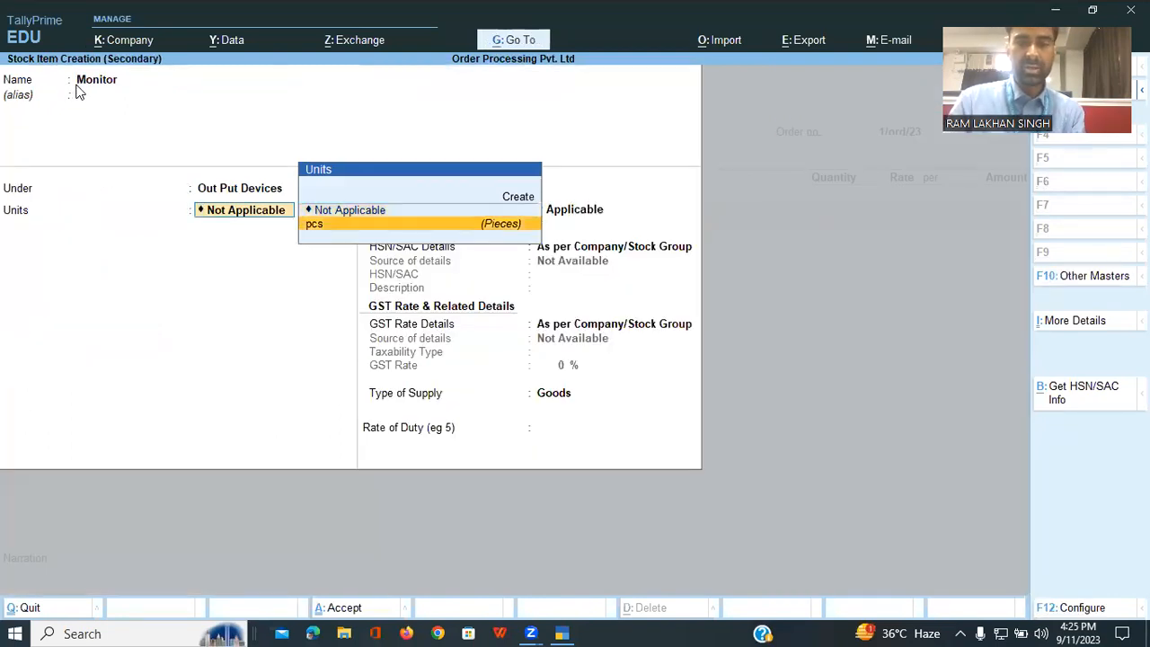
key(Return)
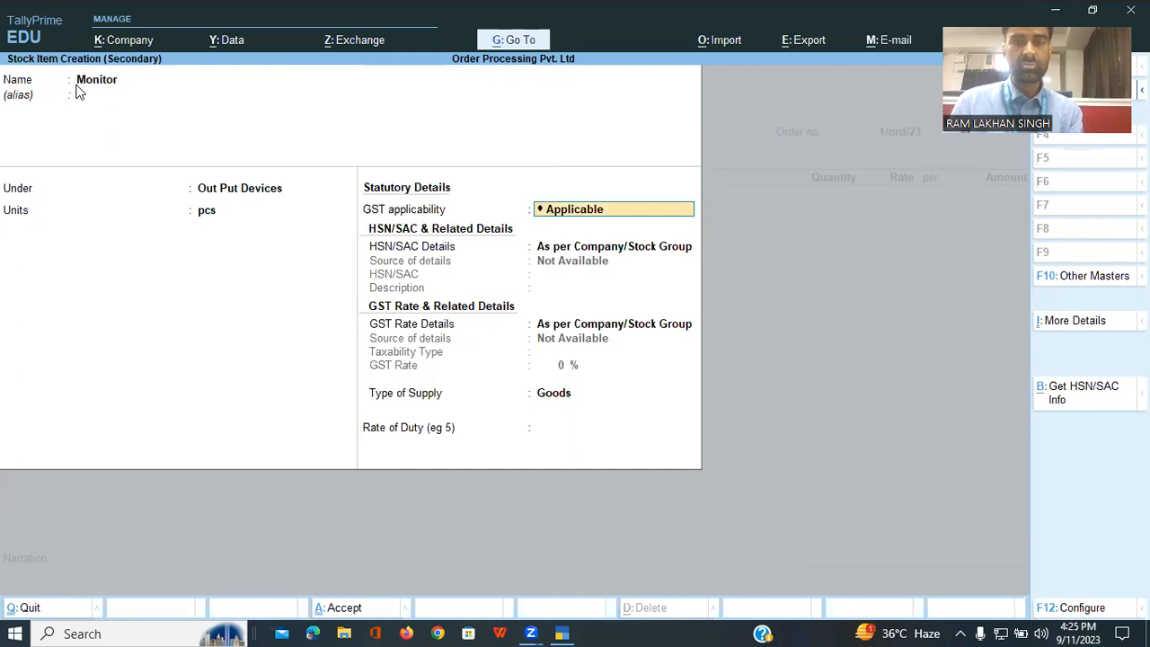
key(ctrl+a)
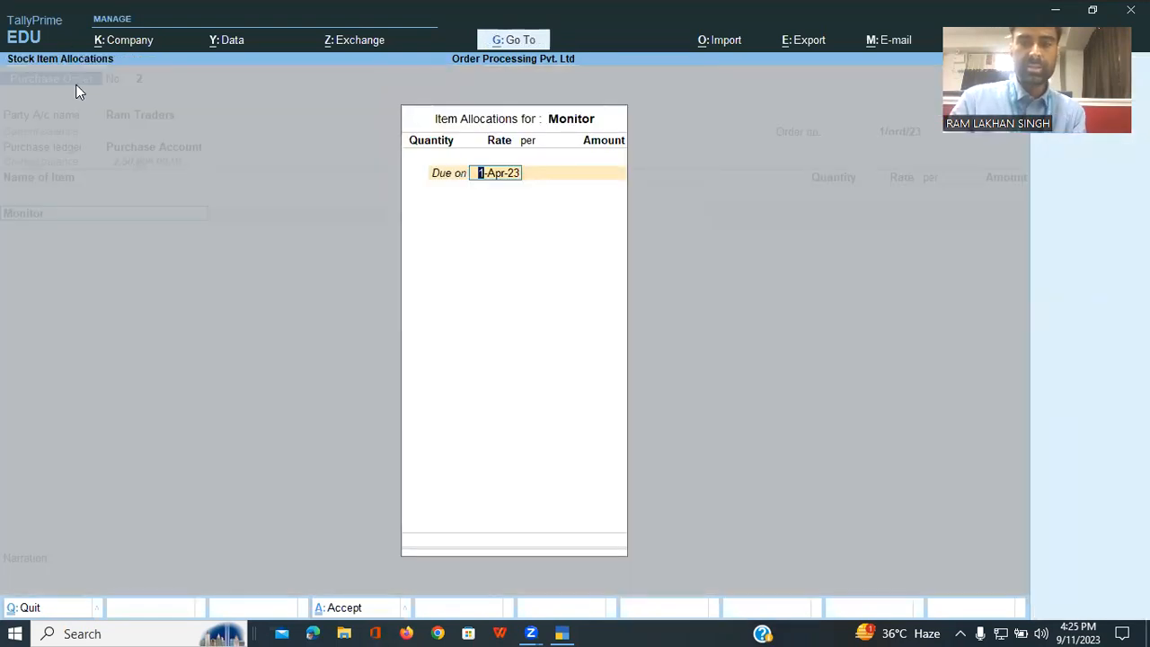
Allocate 500 pcs of Monitor at a rate of 5000 per piece, due on 1-Apr-23, and accept the item line
key(Return)
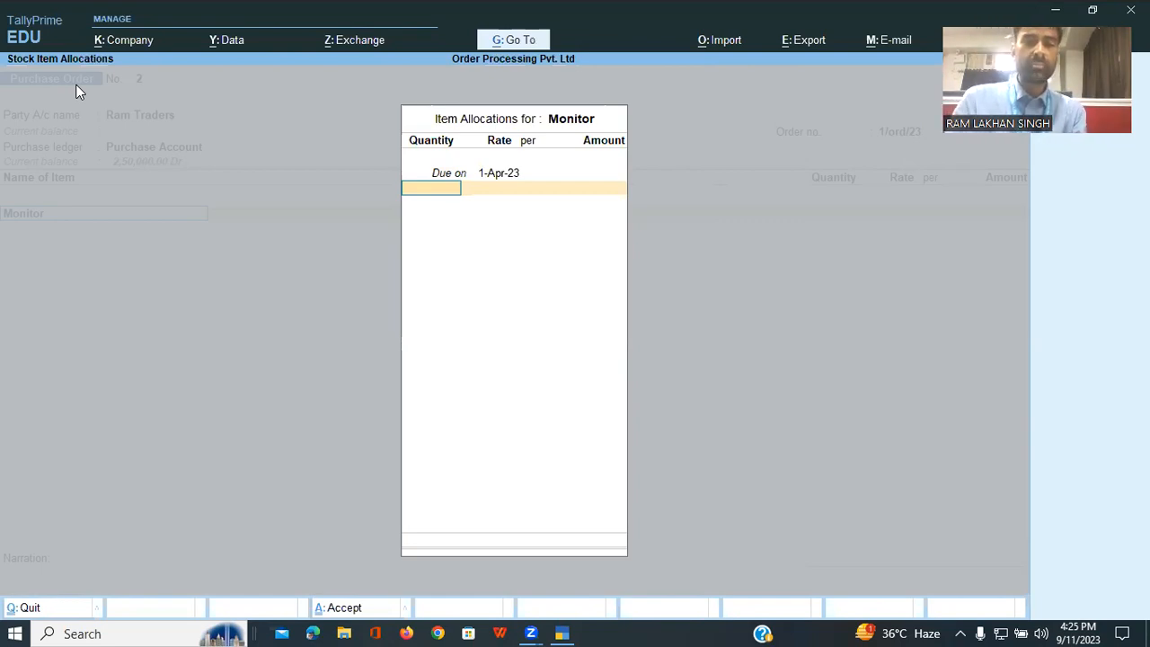
text(5)
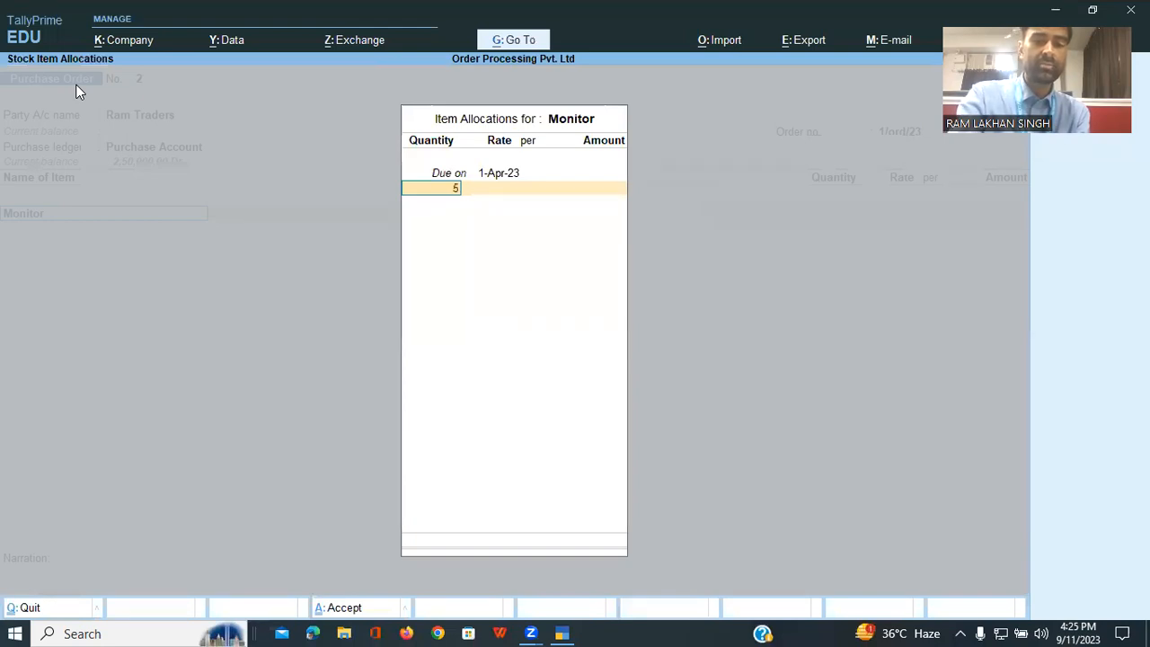
text(00)
key(Return)
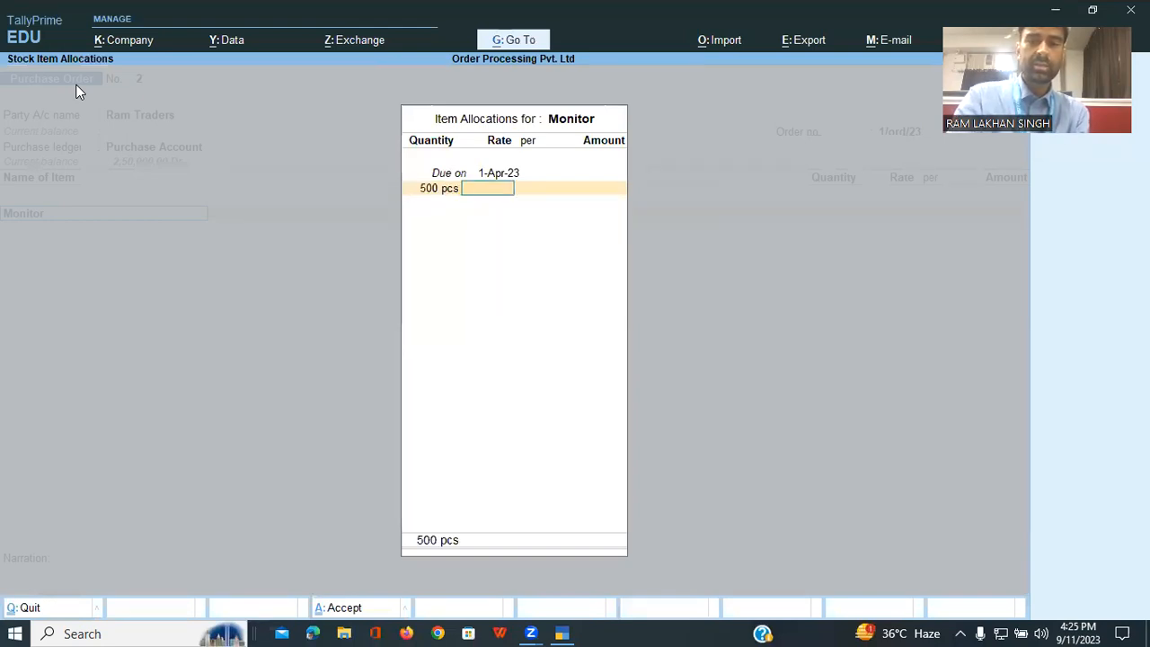
text(5000)
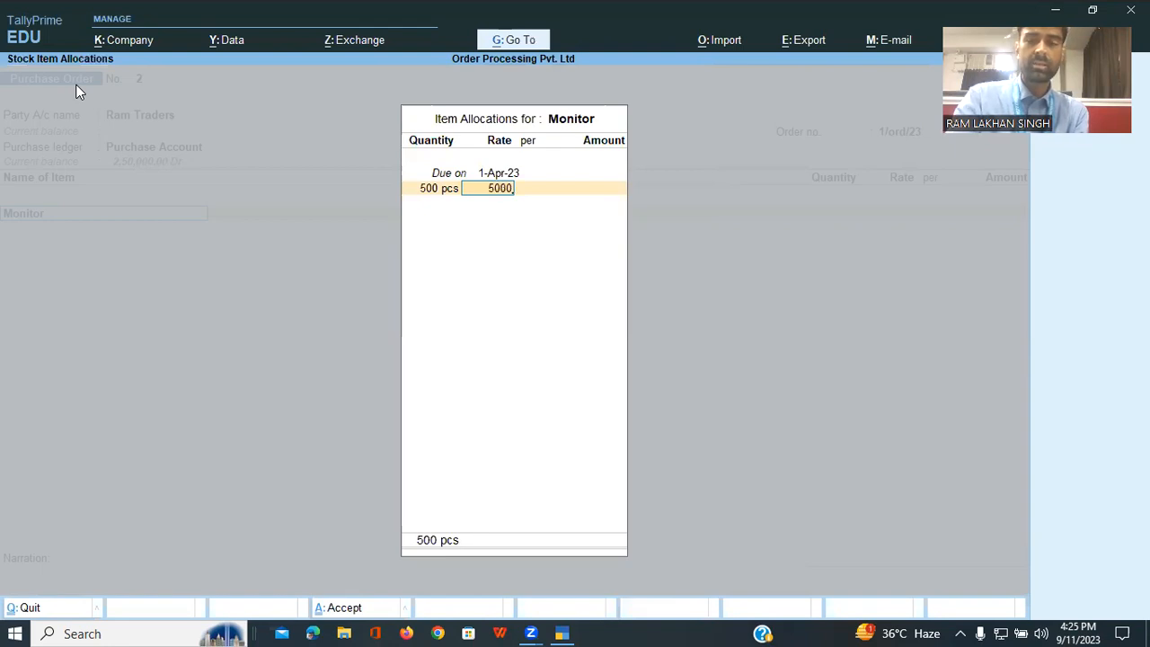
key(Return)
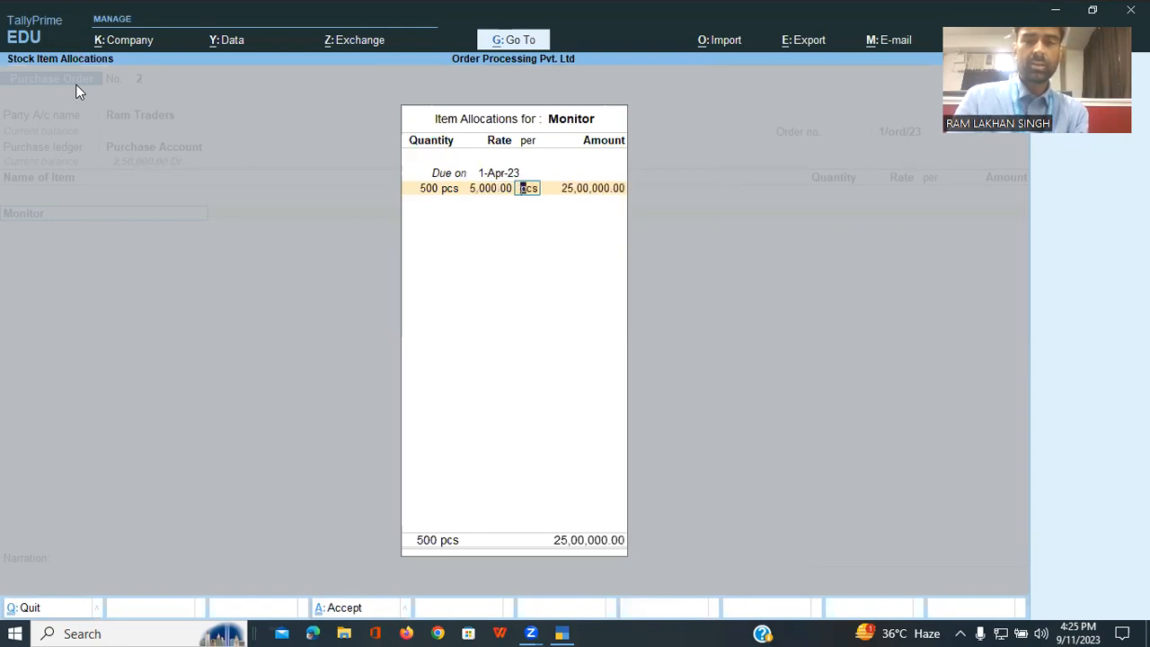
key(ctrl+a)
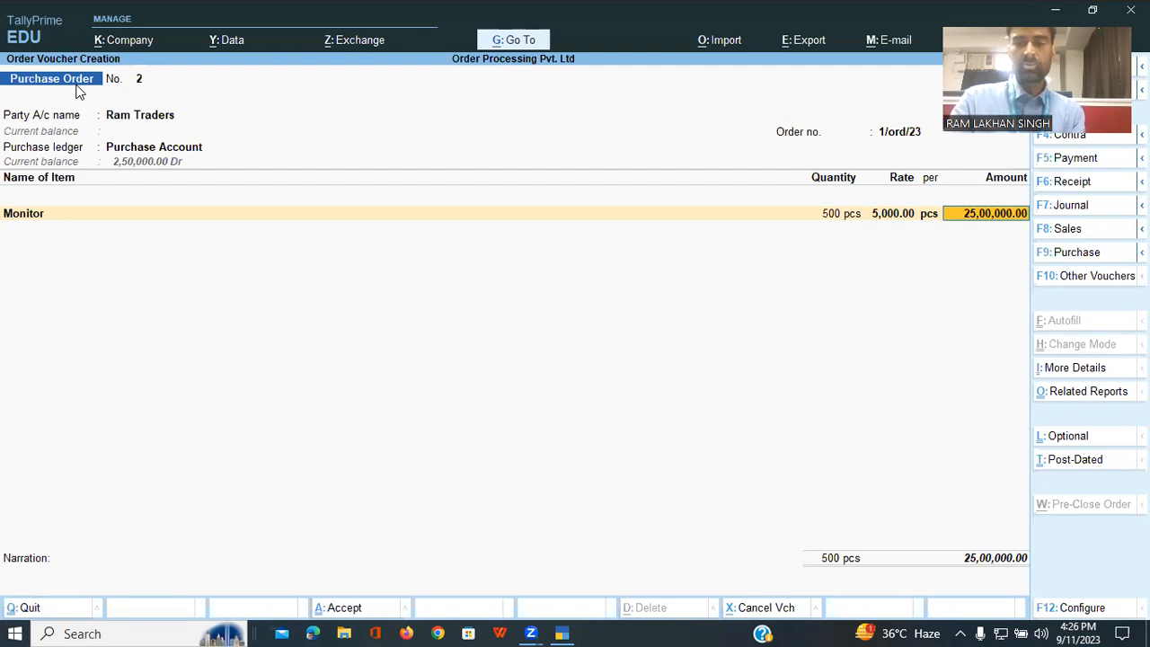
key(Return)
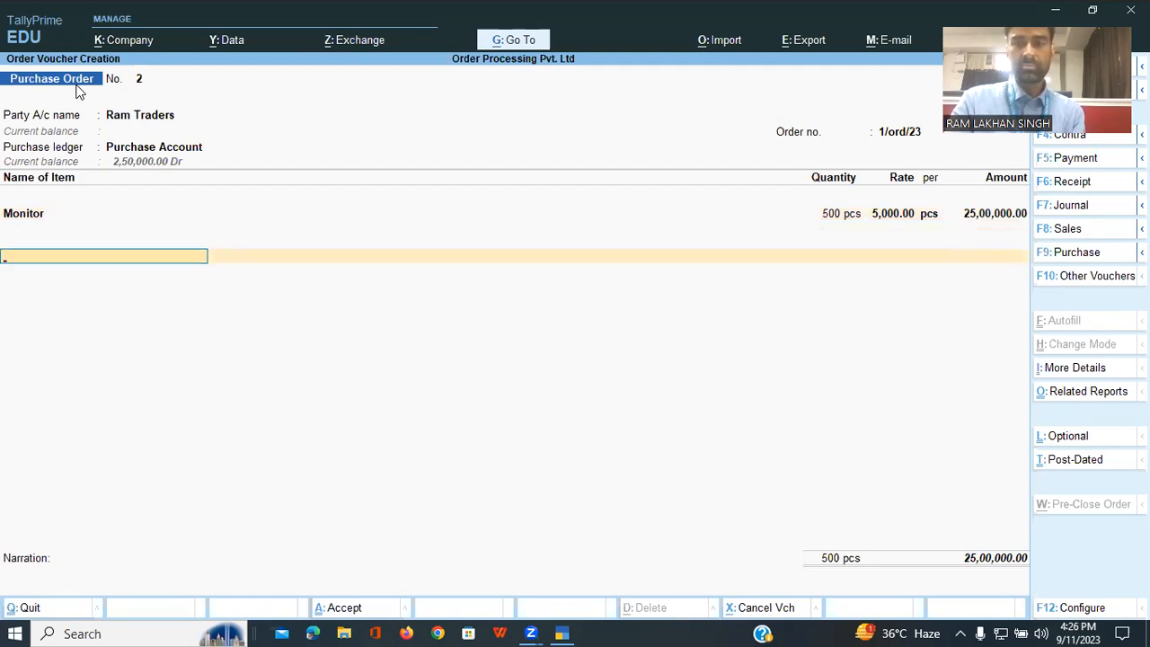
End the item list, save the purchase order without a narration and leave voucher entry
key(Return)
key(Return)
key(Return)
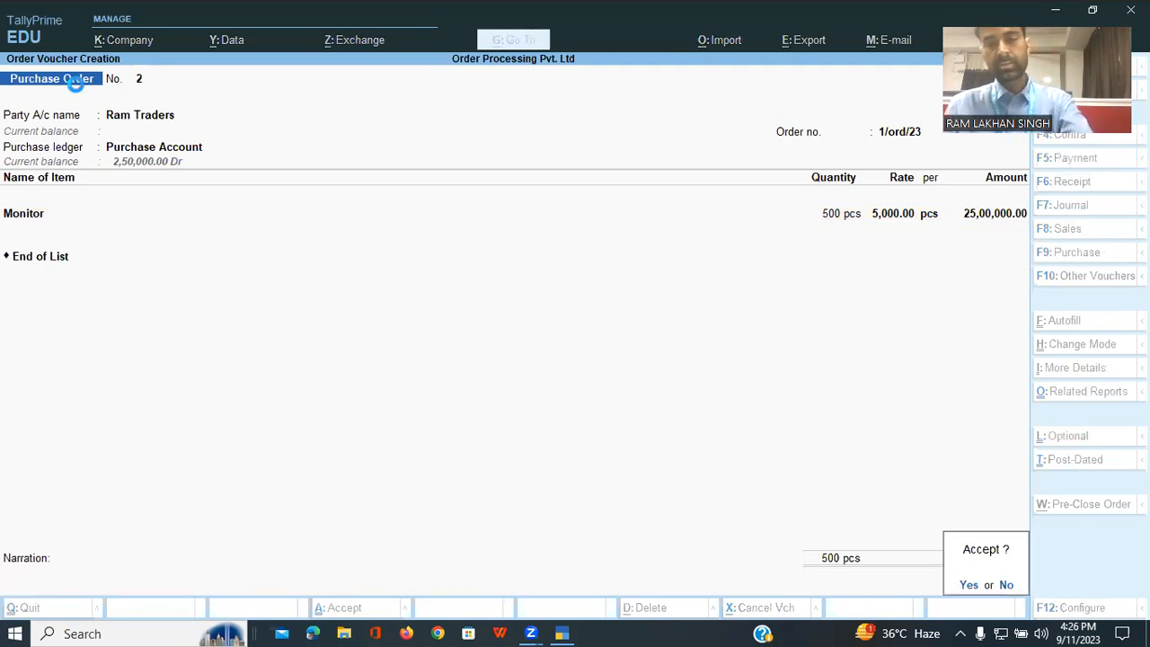
key(Return)
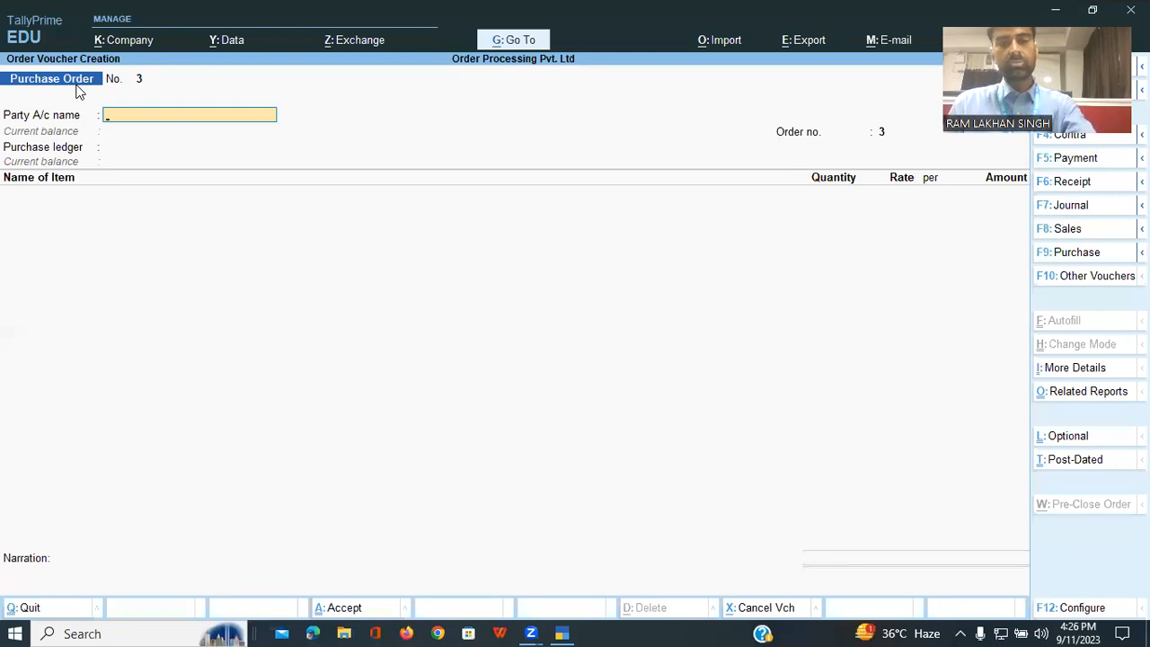
key(Escape)
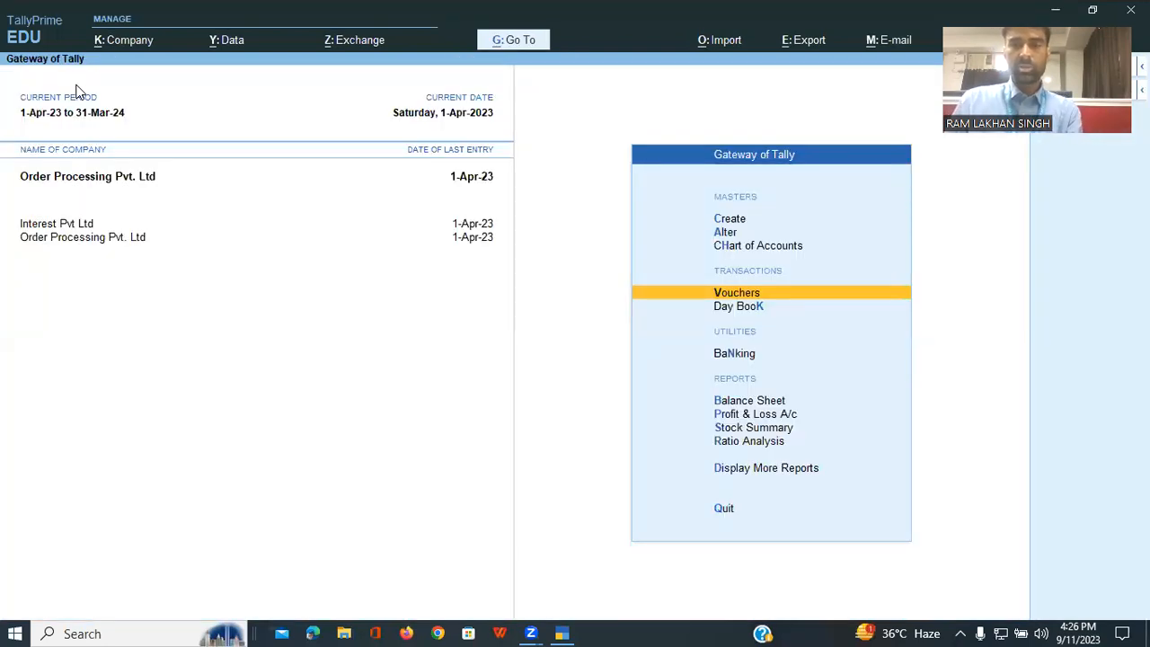
Open the inventory statements among the additional reports
key(Down)
key(Down)
key(Down)
key(Down)
key(Down)
key(Down)
key(Down)
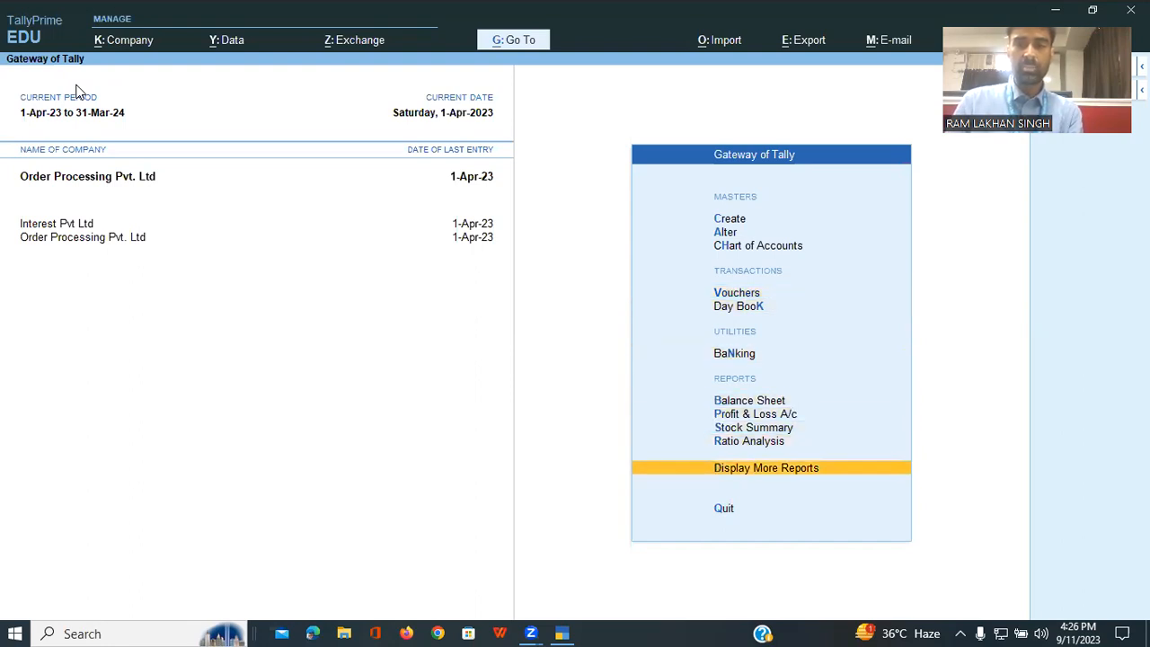
key(Return)
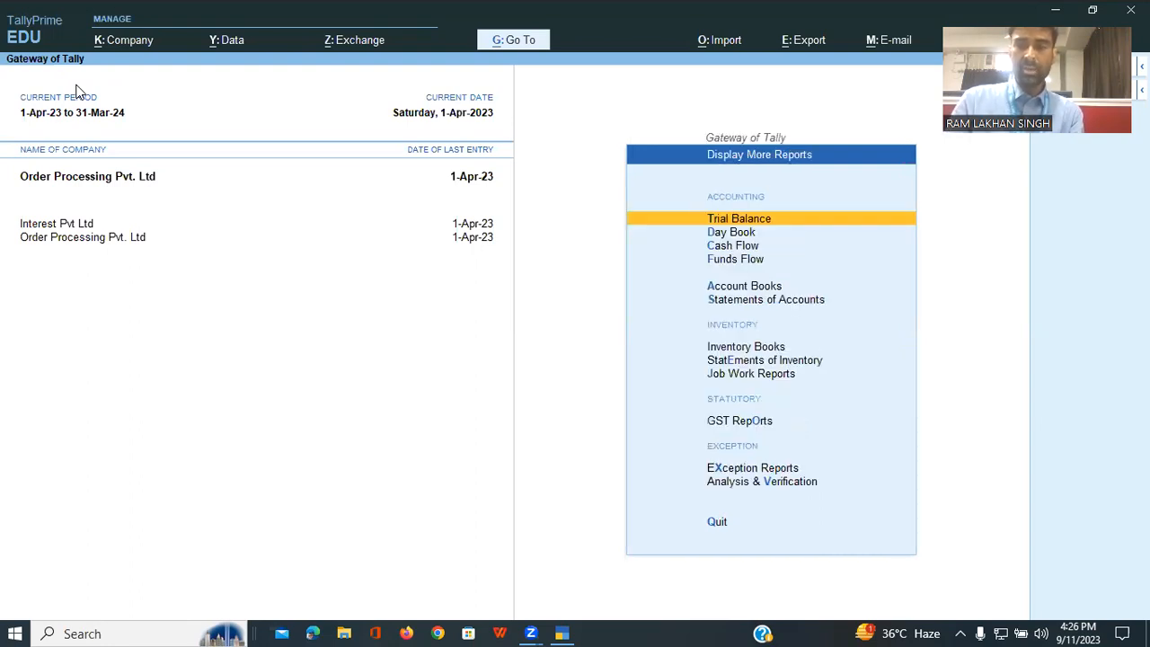
key(Down)
key(Down)
key(Down)
key(Down)
key(Down)
key(Down)
key(Down)
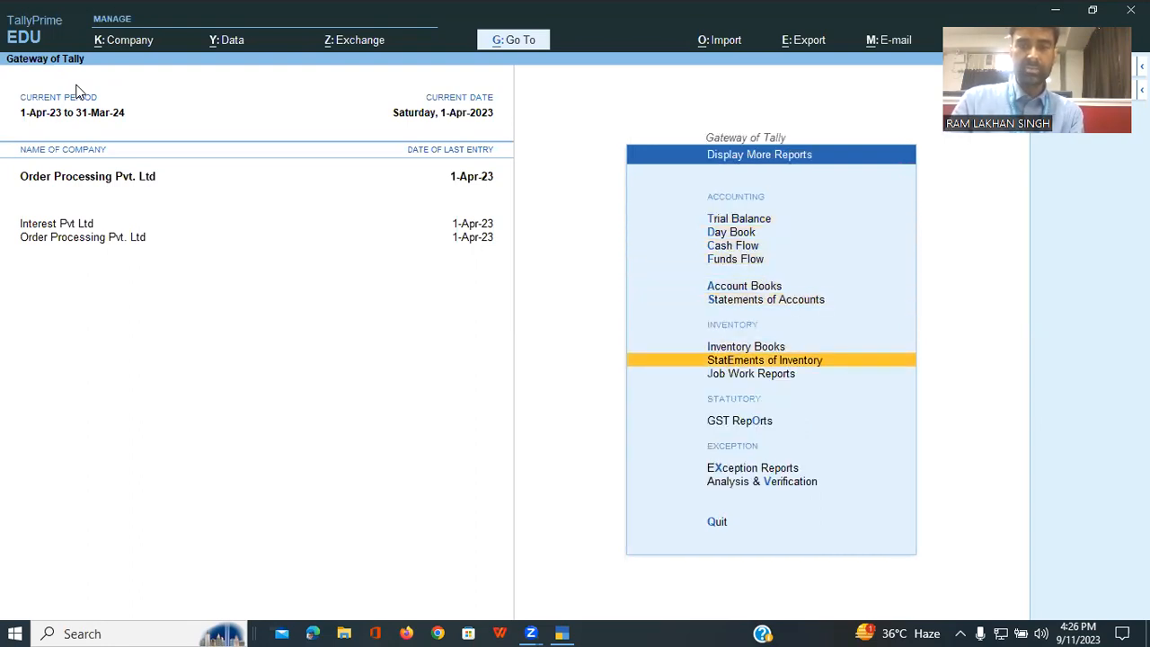
key(Return)
View the outstanding purchase orders report for all orders, and return to the main gateway
key(Down)
key(Down)
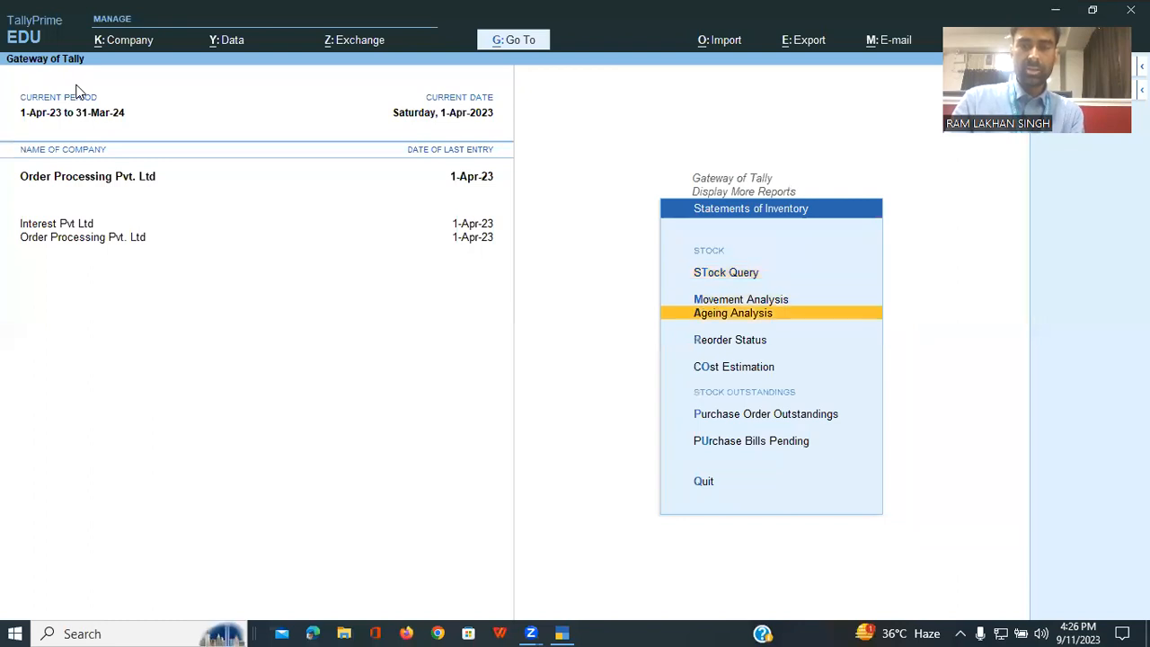
key(Down)
key(Down)
key(Down)
key(Down)
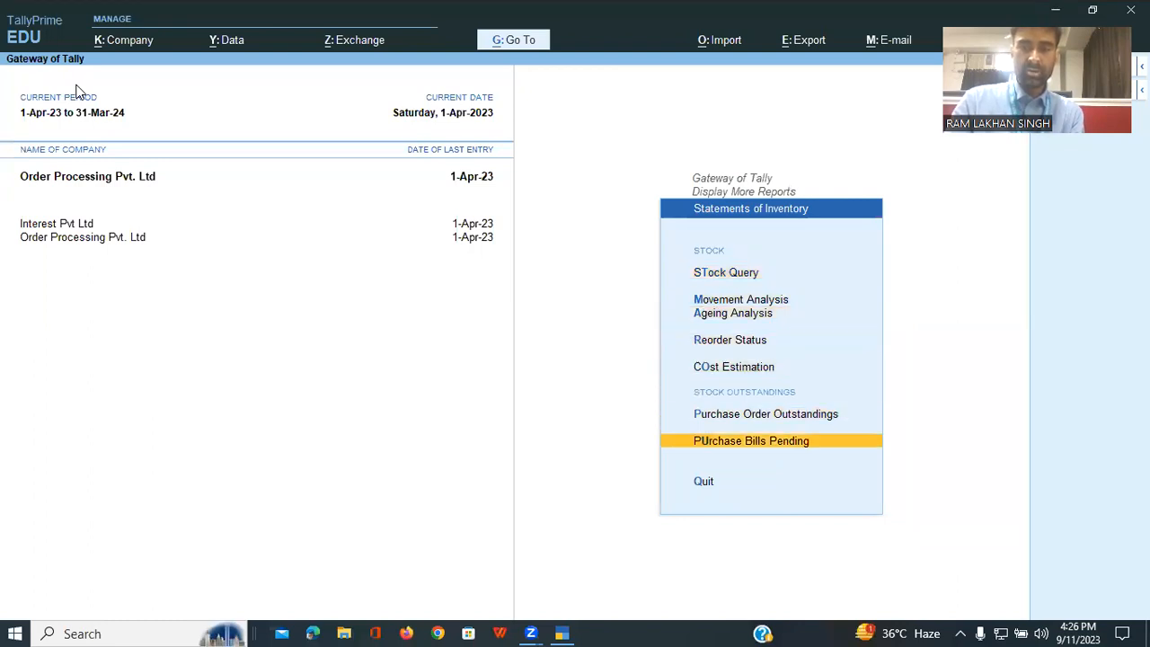
key(Up)
key(Return)
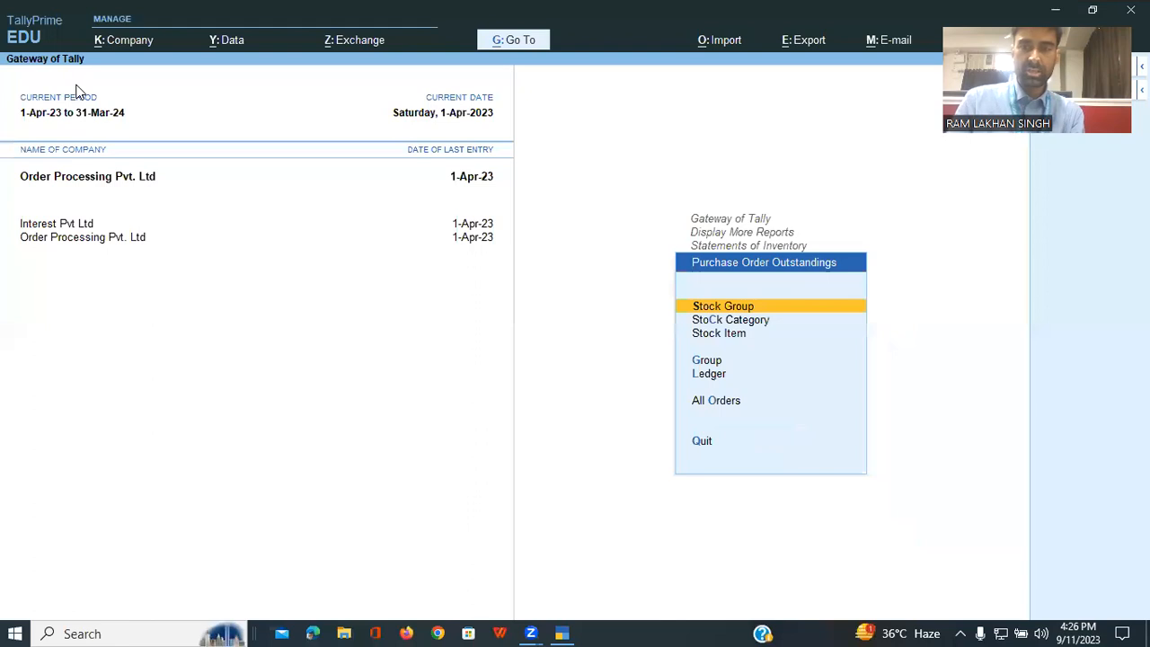
key(Down)
key(Down)
key(Down)
key(Down)
key(Down)
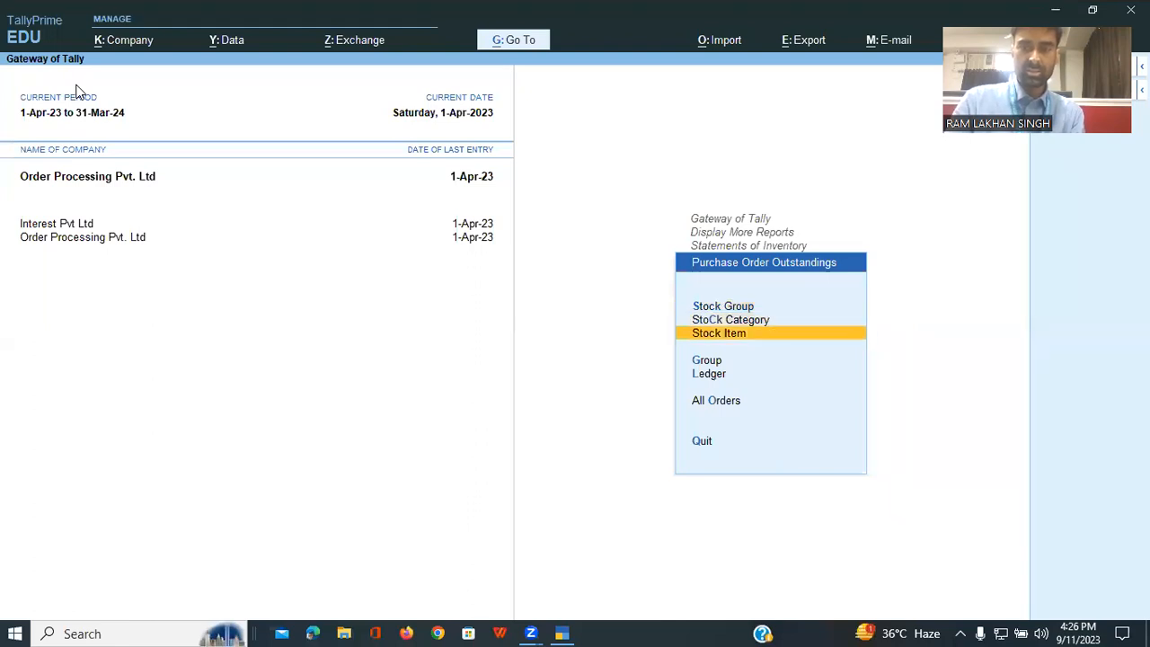
key(Return)
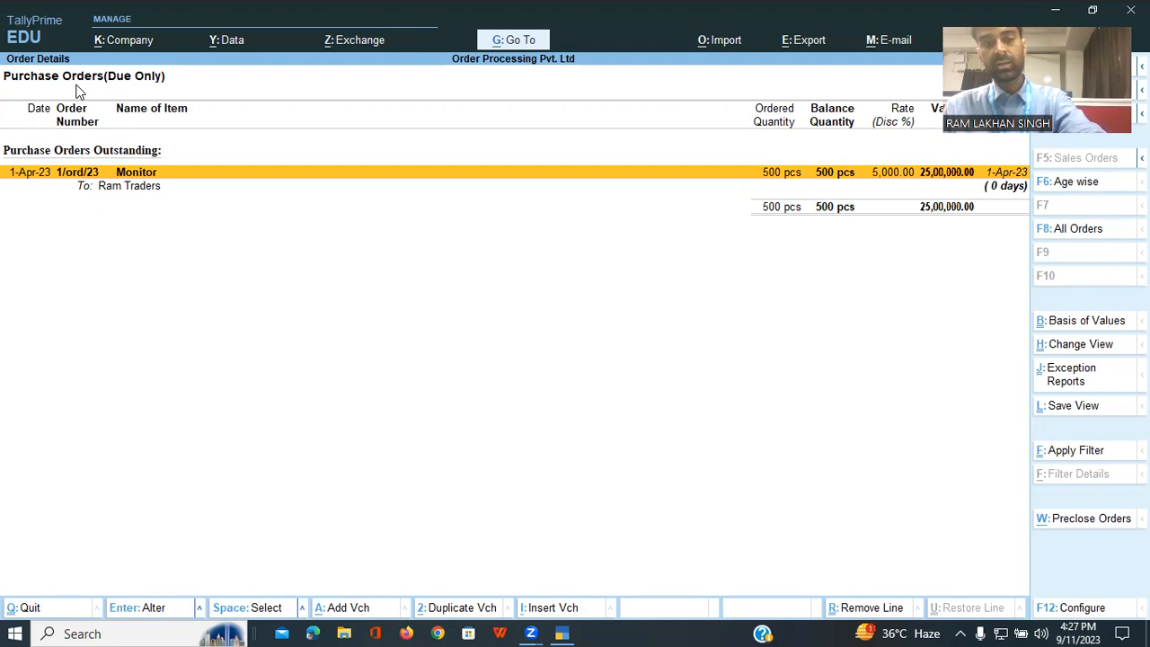
key(Escape)
key(Escape)
key(Escape)
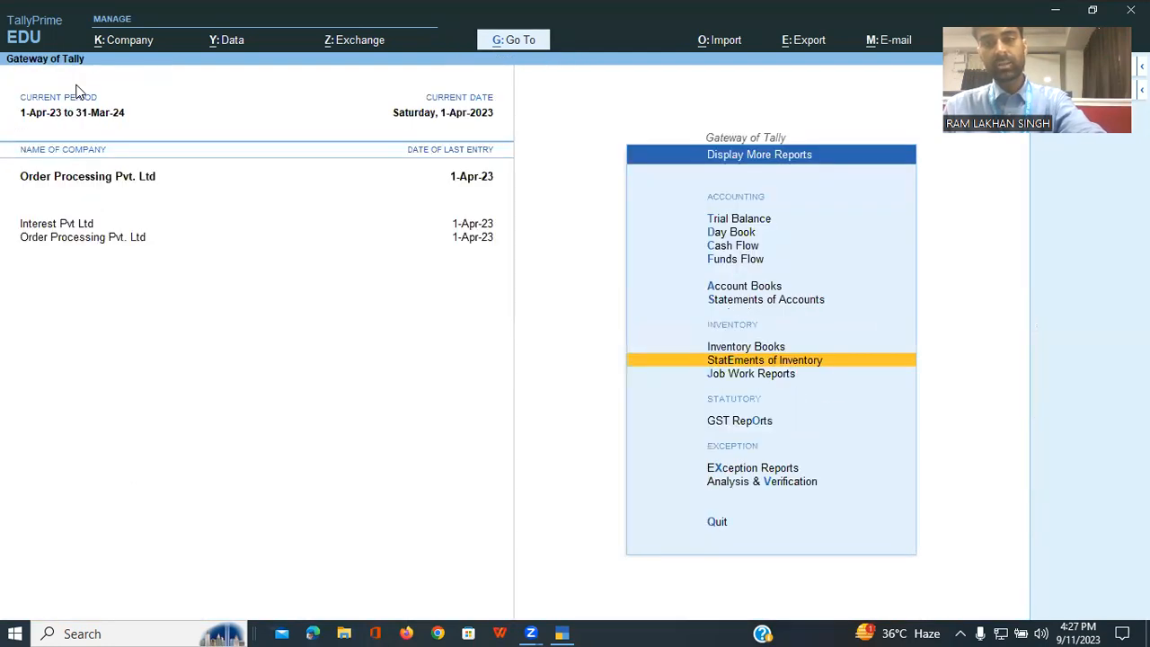
key(Escape)
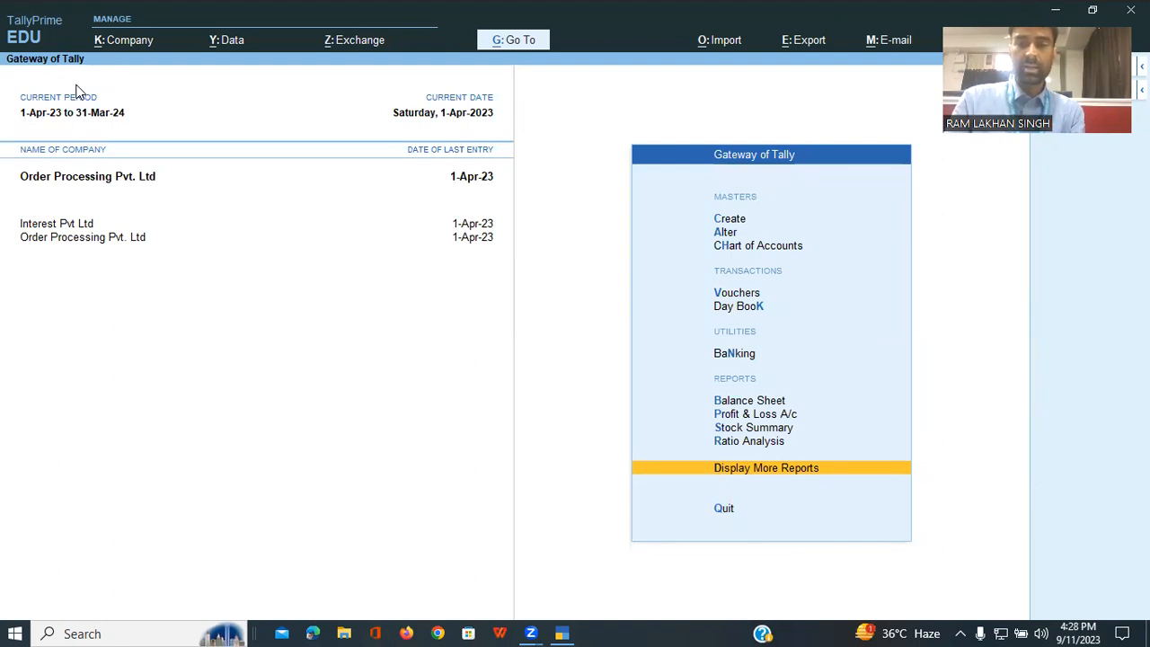
Open voucher entry and bring up the list of other voucher types
key(Up)
key(Up)
key(Up)
key(Up)
key(Up)
key(Up)
key(Up)
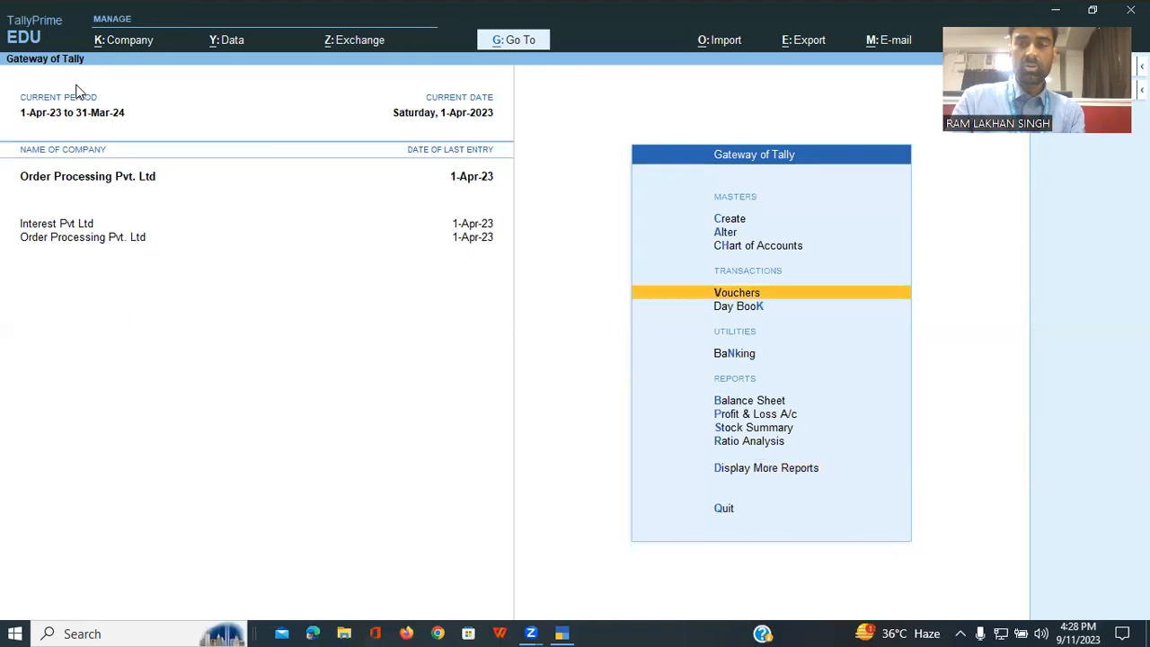
key(Return)
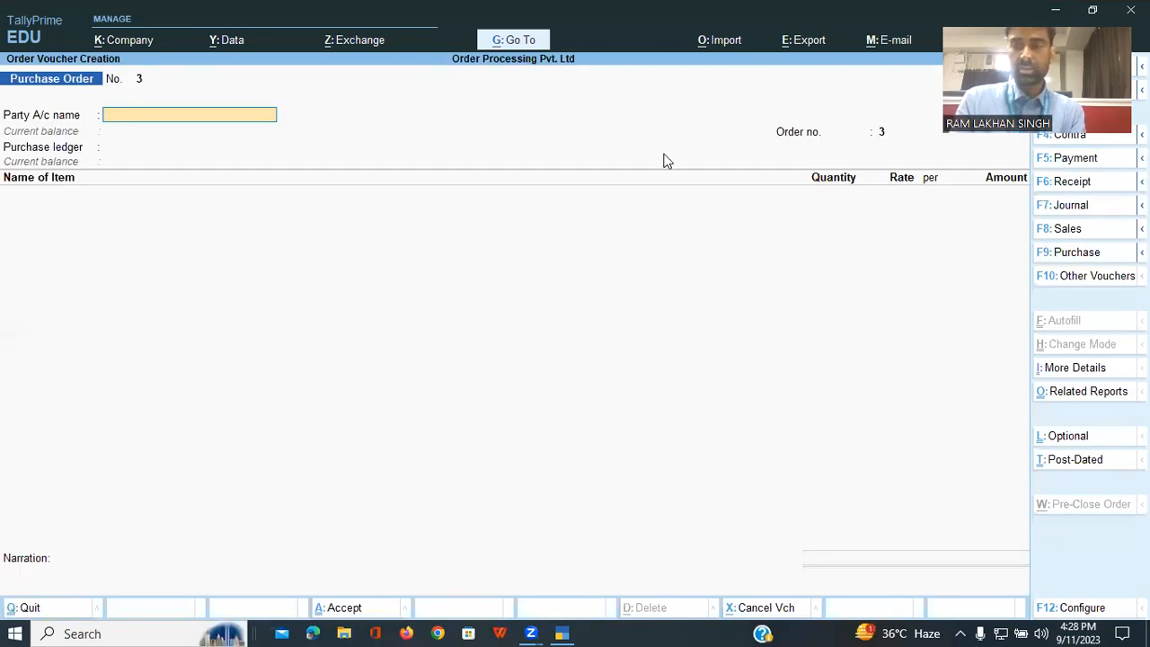
key(Return)
key(Return)
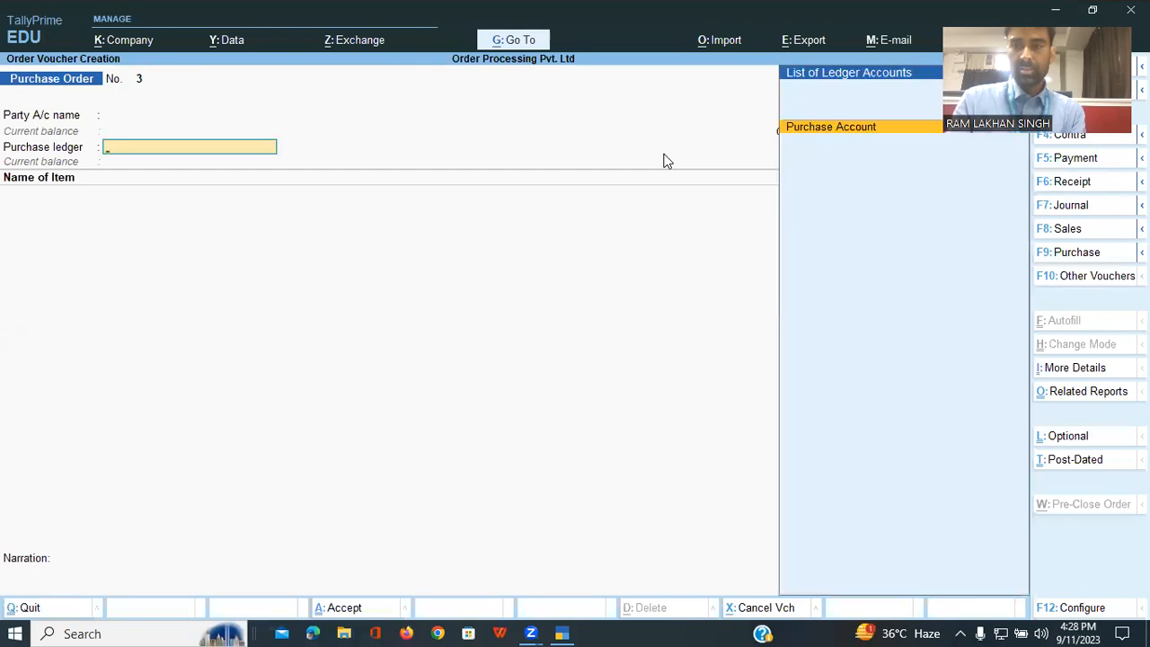
click(1098, 275)
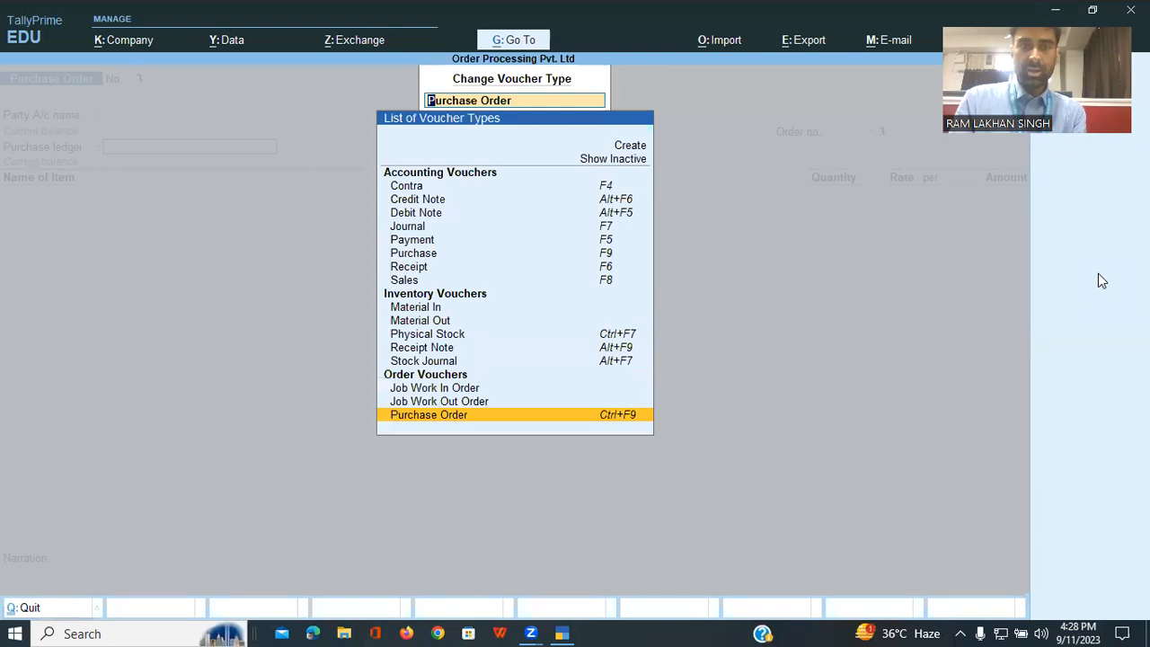
Show the inactive voucher types in the voucher type list
key(Up)
key(Up)
key(Up)
key(Up)
key(Up)
key(Up)
key(Up)
key(Up)
key(Up)
key(Up)
key(Up)
key(Up)
key(Up)
key(Up)
key(Up)
key(Up)
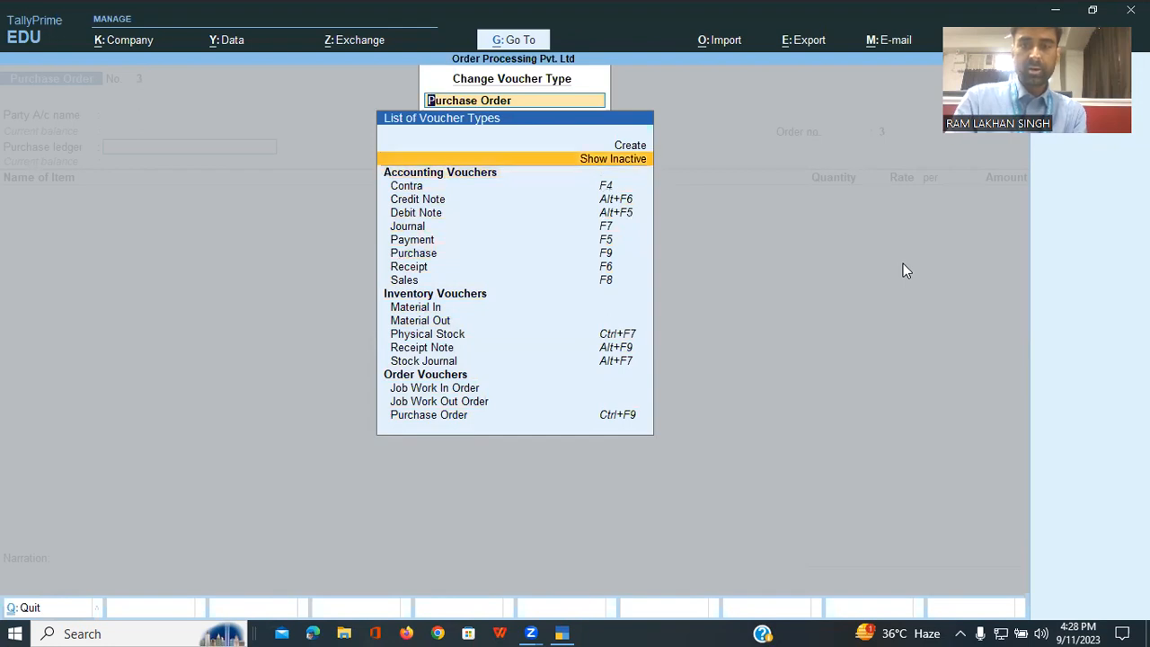
key(Return)
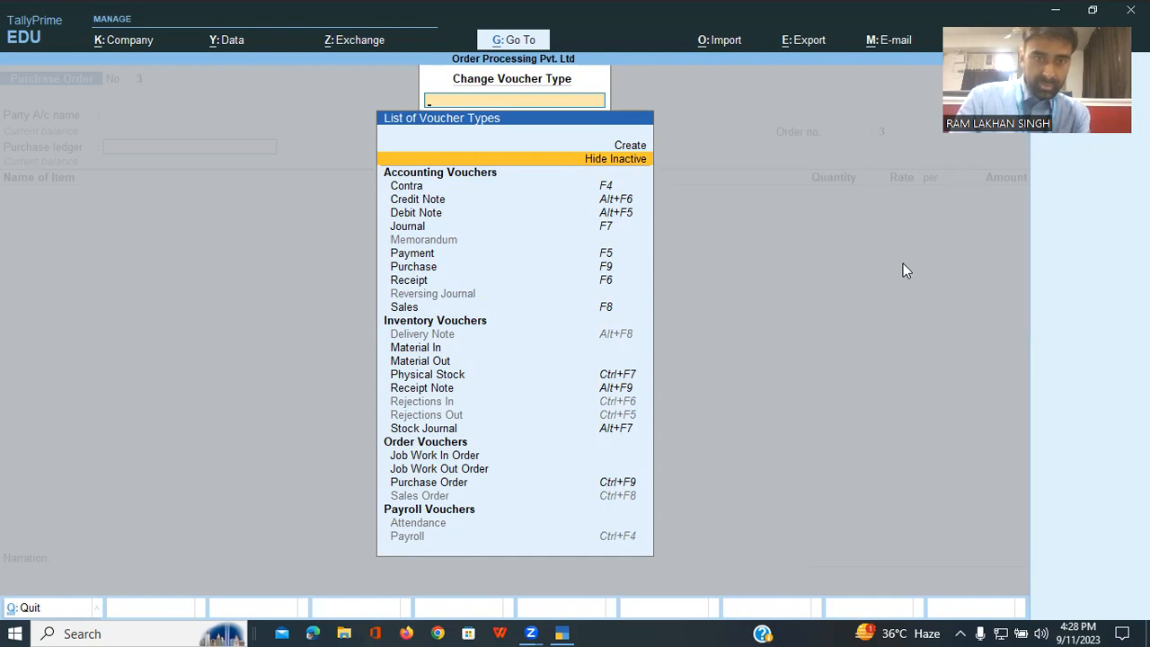
Look through the complete voucher type list and change the voucher type to Receipt Note
key(Down)
key(Down)
key(Down)
key(Down)
key(Down)
key(Down)
key(Down)
key(Down)
key(Down)
key(Down)
key(Down)
key(Down)
key(Down)
key(Down)
key(Down)
key(Down)
key(Down)
key(Down)
key(Down)
key(Down)
key(Down)
key(Down)
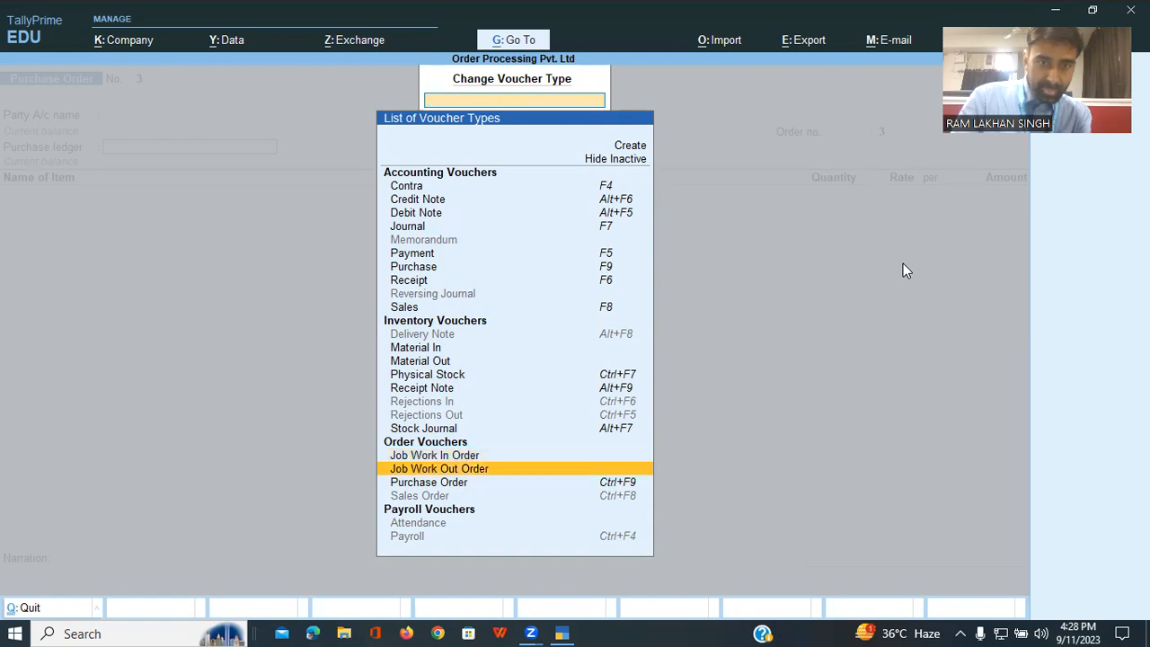
key(Down)
key(Down)
key(Down)
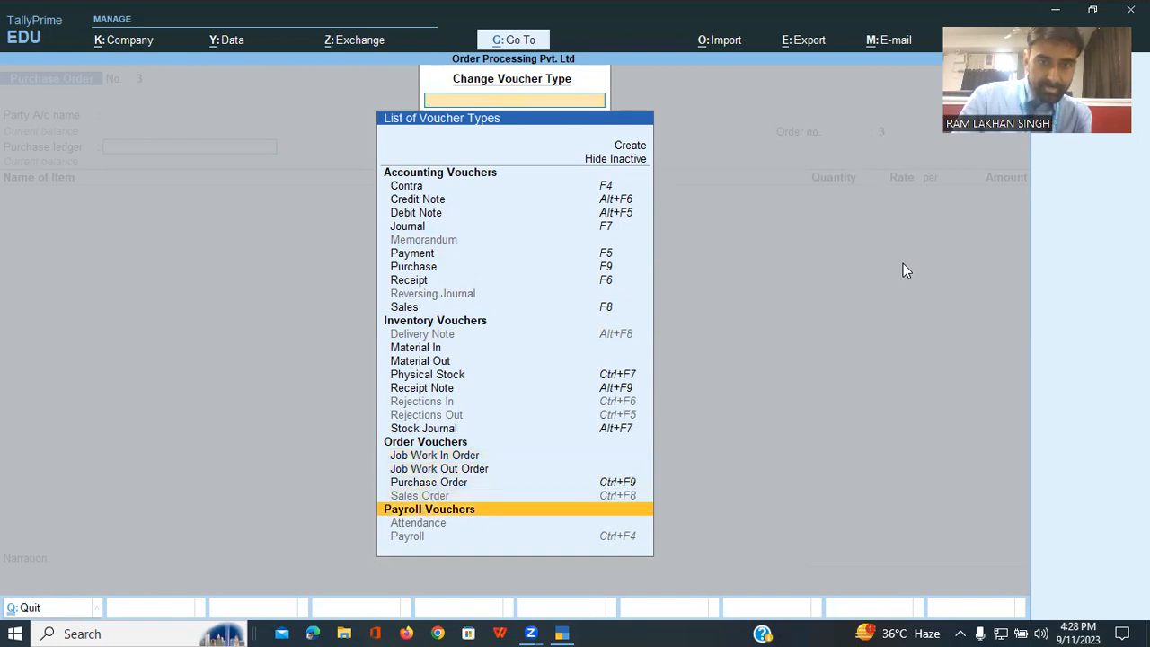
key(Up)
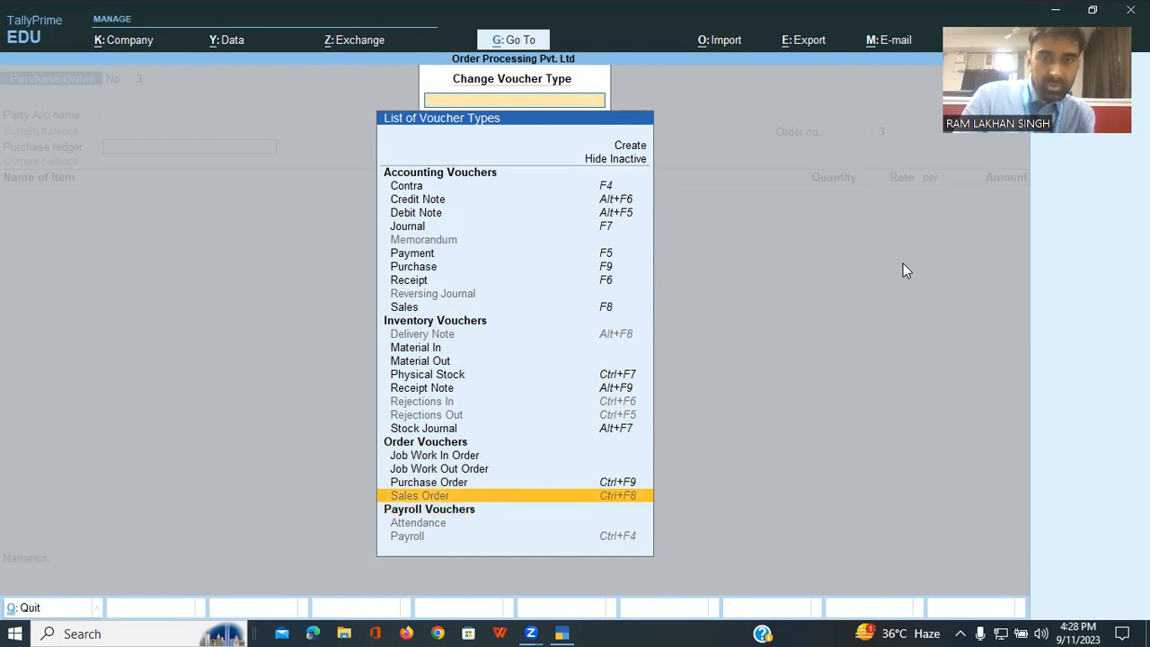
key(Up)
key(Up)
key(Up)
key(Up)
key(Up)
key(Up)
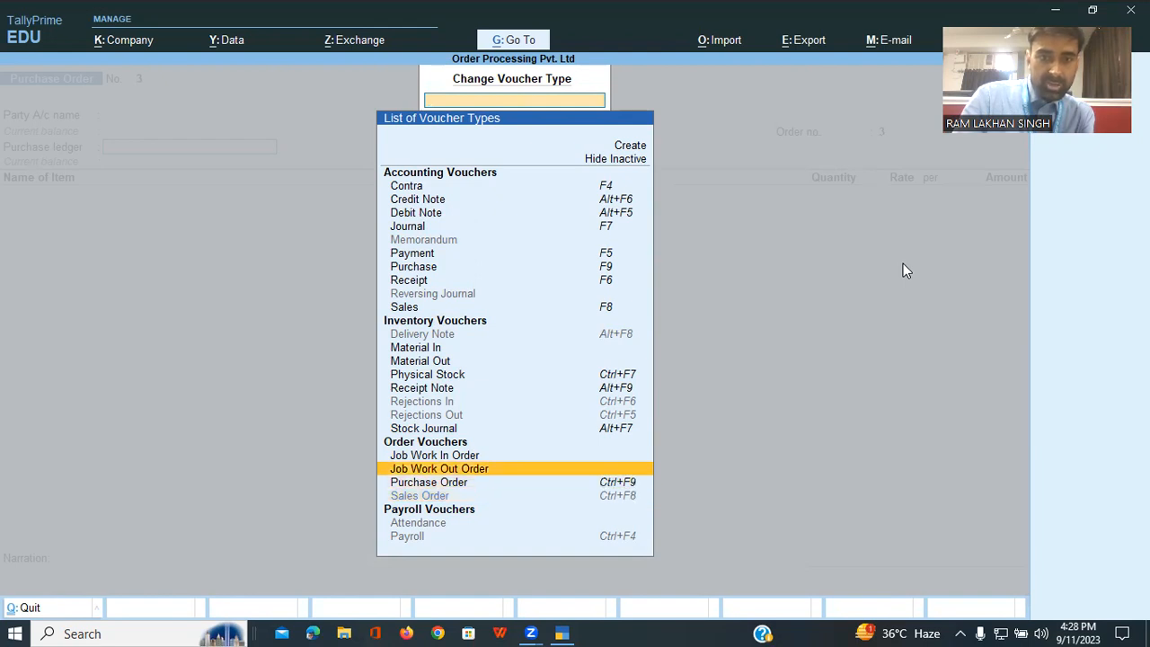
key(Up)
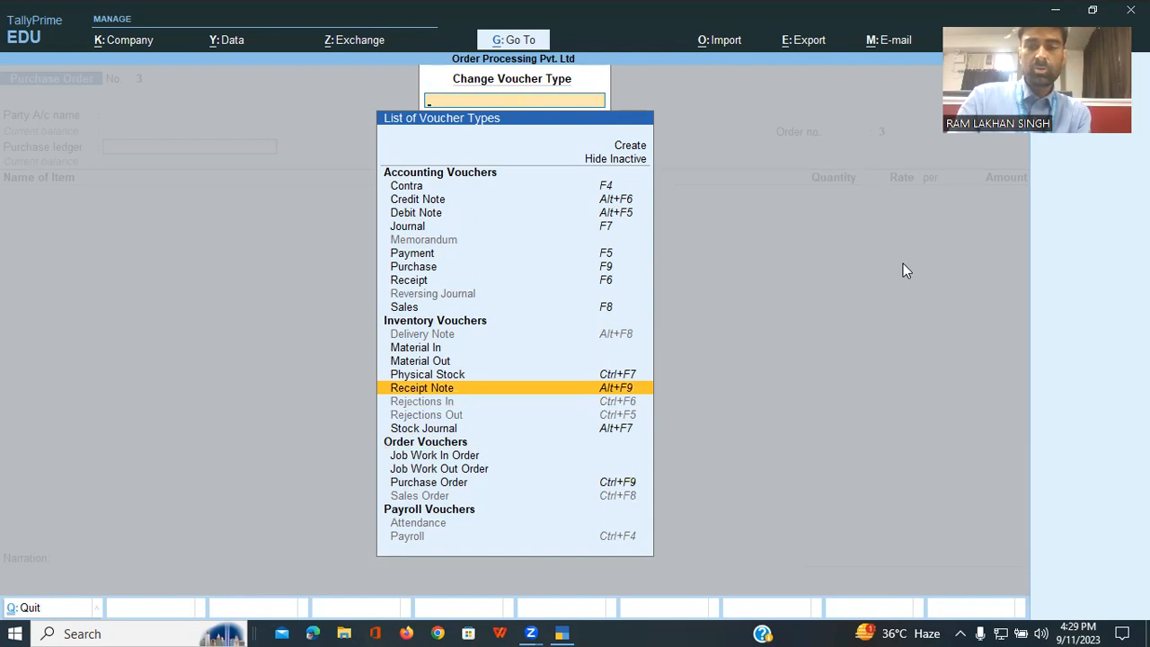
key(Return)
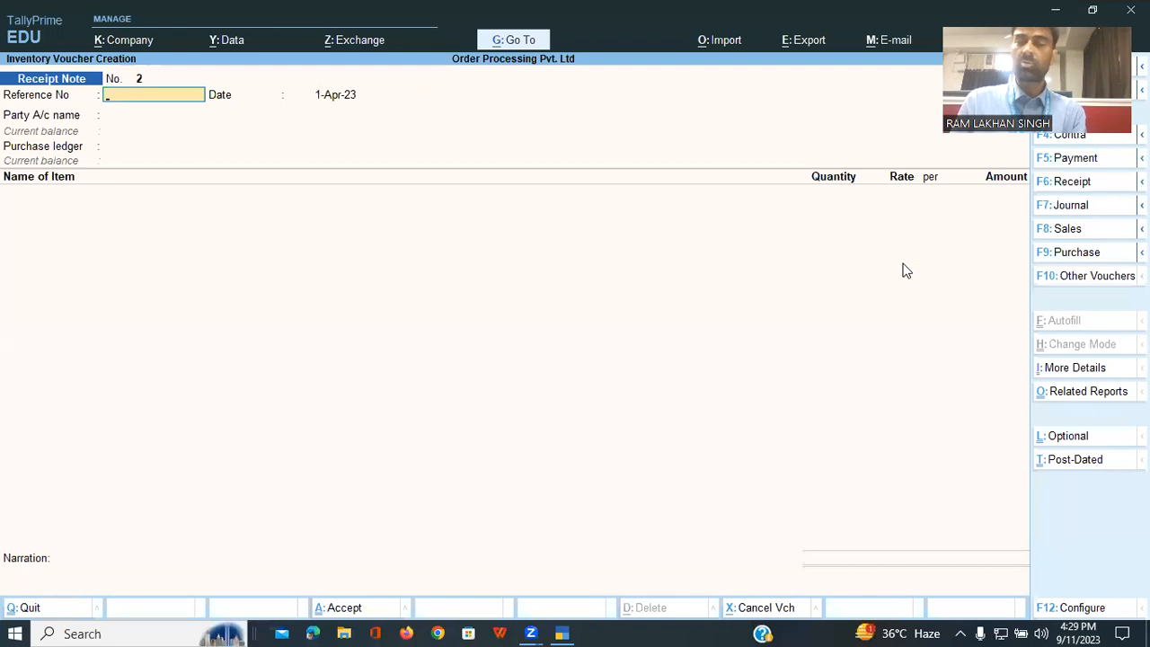
Give the receipt note reference number 123 dated 1-Apr-23 and choose Ram Traders as the party
text(123)
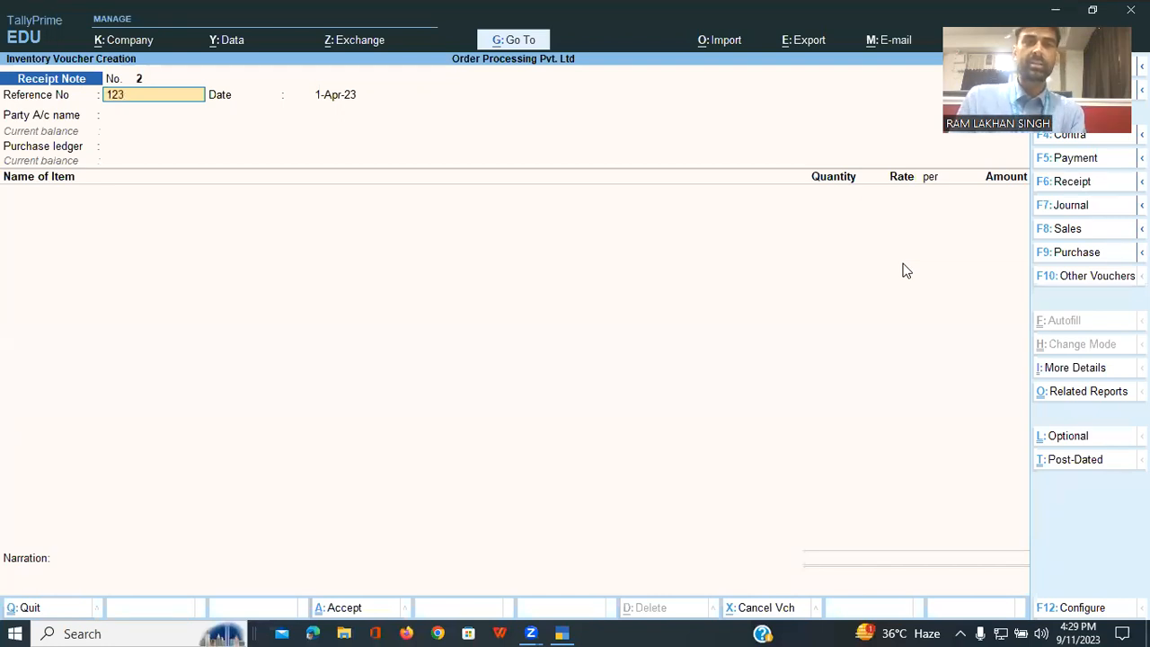
key(Return)
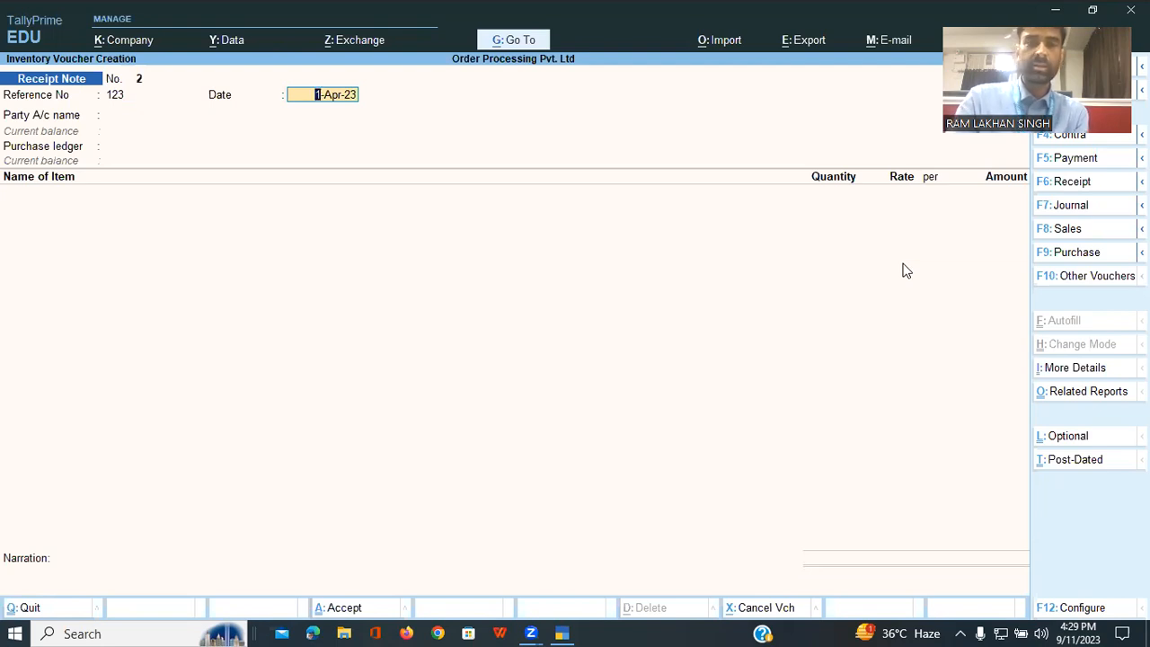
key(Return)
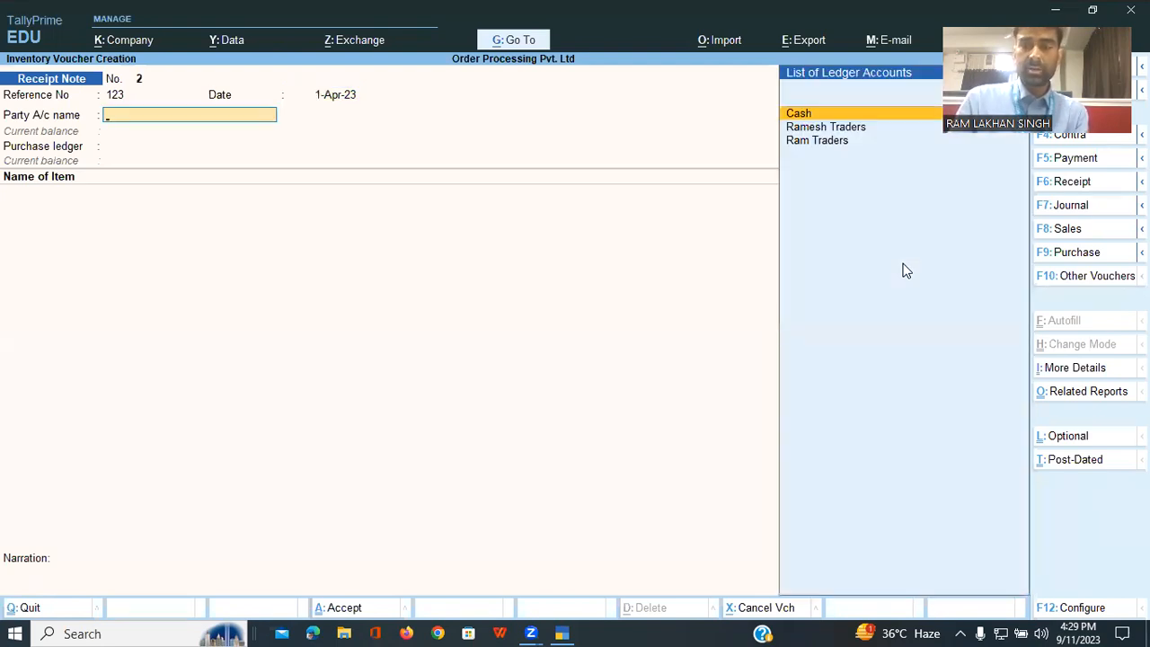
key(Down)
key(Down)
key(Return)
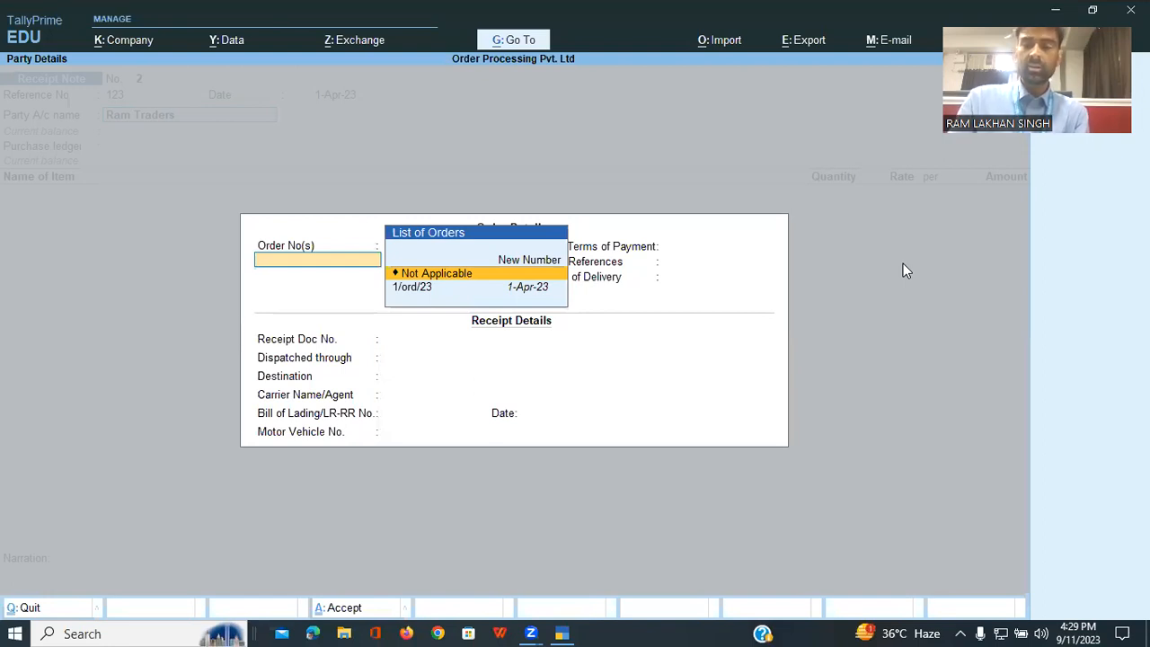
Link the receipt note to the existing Ram Traders order dated 1-Apr-23, leaving the delivery terms and receipt details blank
key(Down)
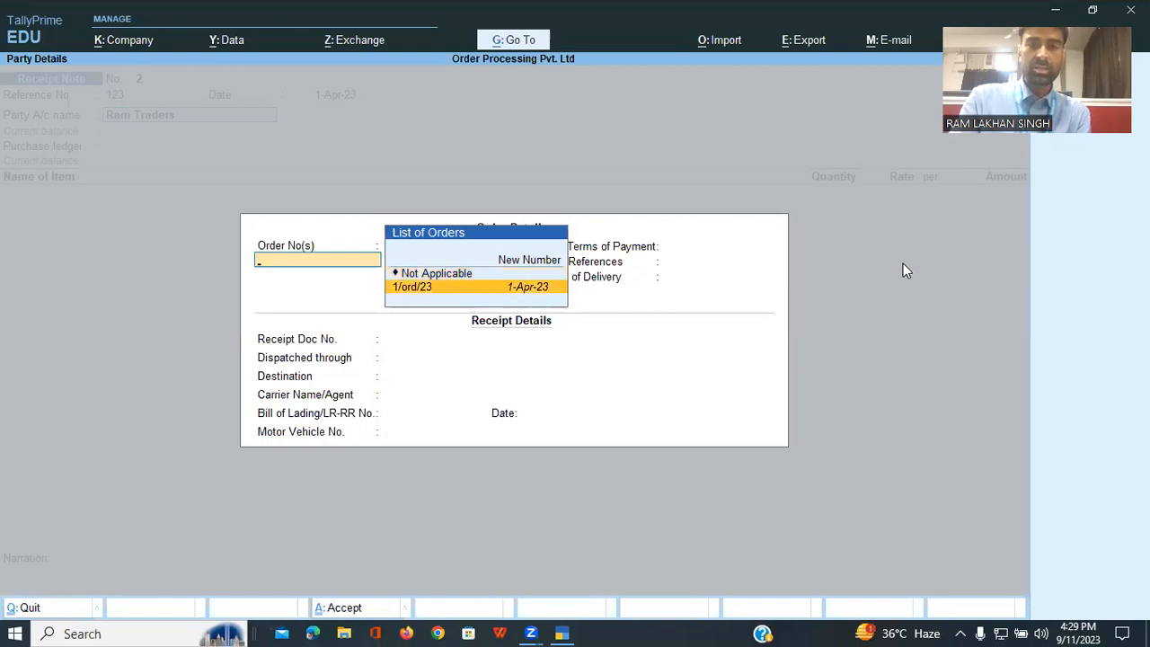
key(Return)
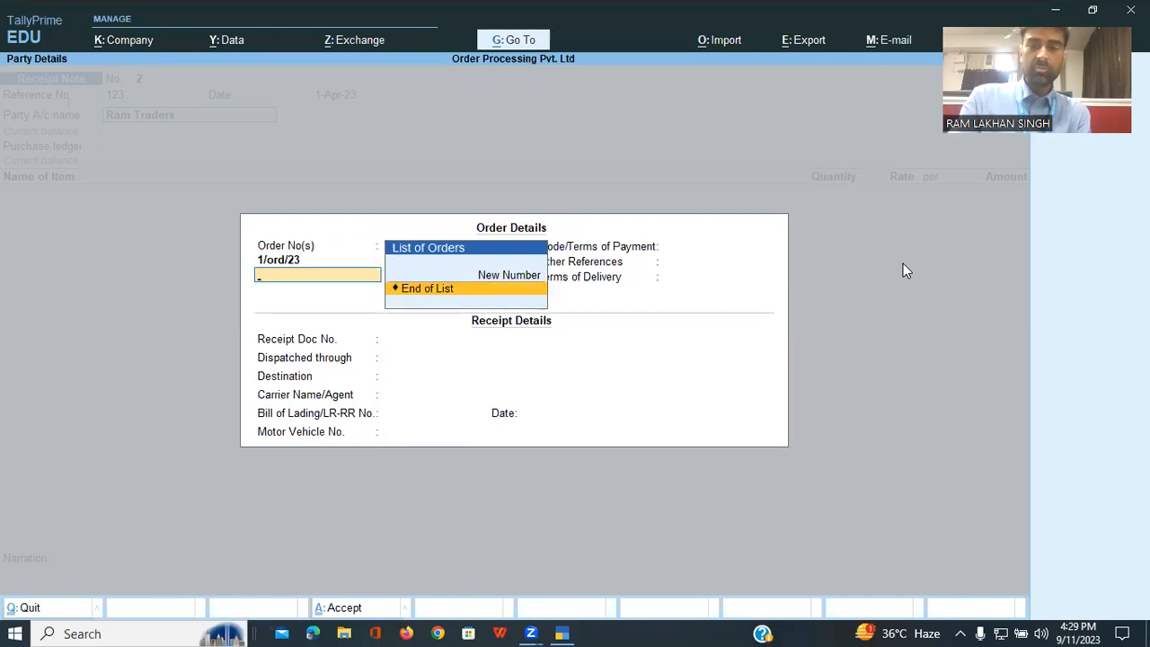
key(Return)
key(Return)
key(Return)
key(Return)
key(Return)
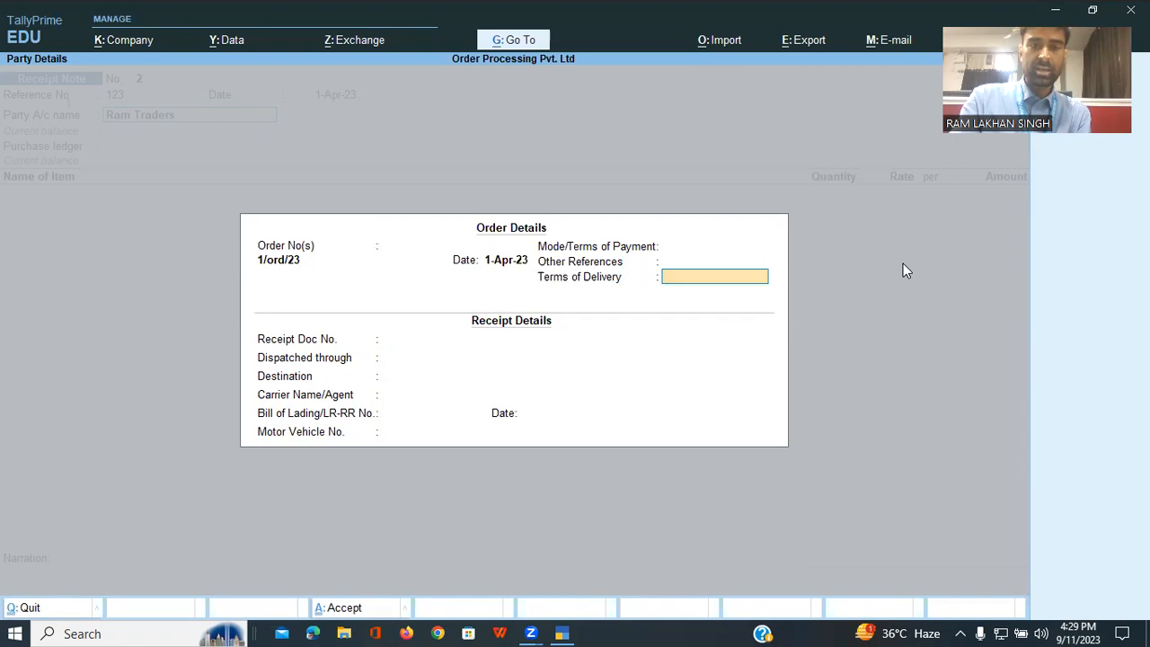
key(Return)
key(Return)
key(Return)
key(Return)
key(Return)
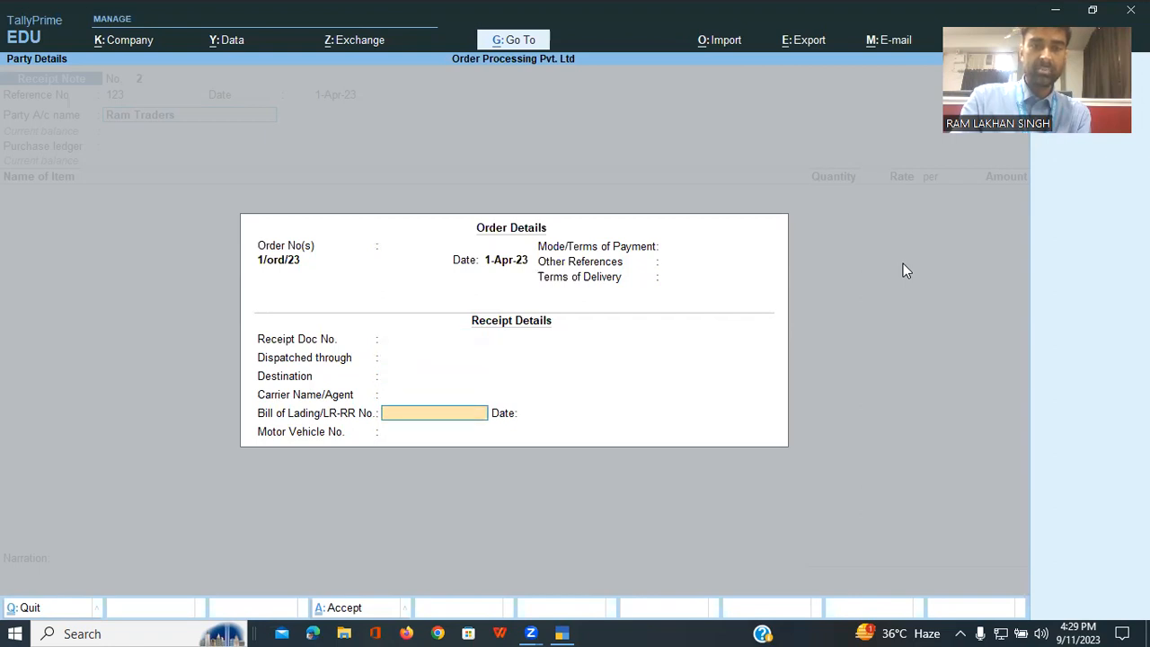
key(Return)
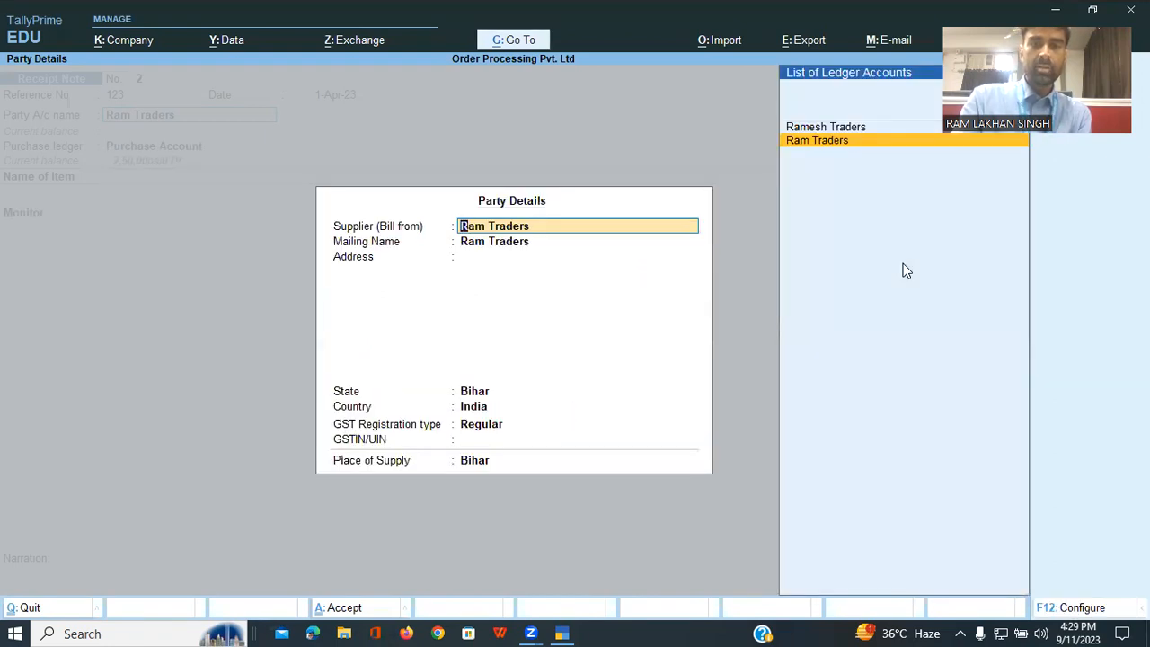
Accept the Ram Traders supplier details as filled in and keep Purchase Account as the purchase ledger
key(Return)
key(Return)
key(Return)
key(Return)
key(Return)
key(Return)
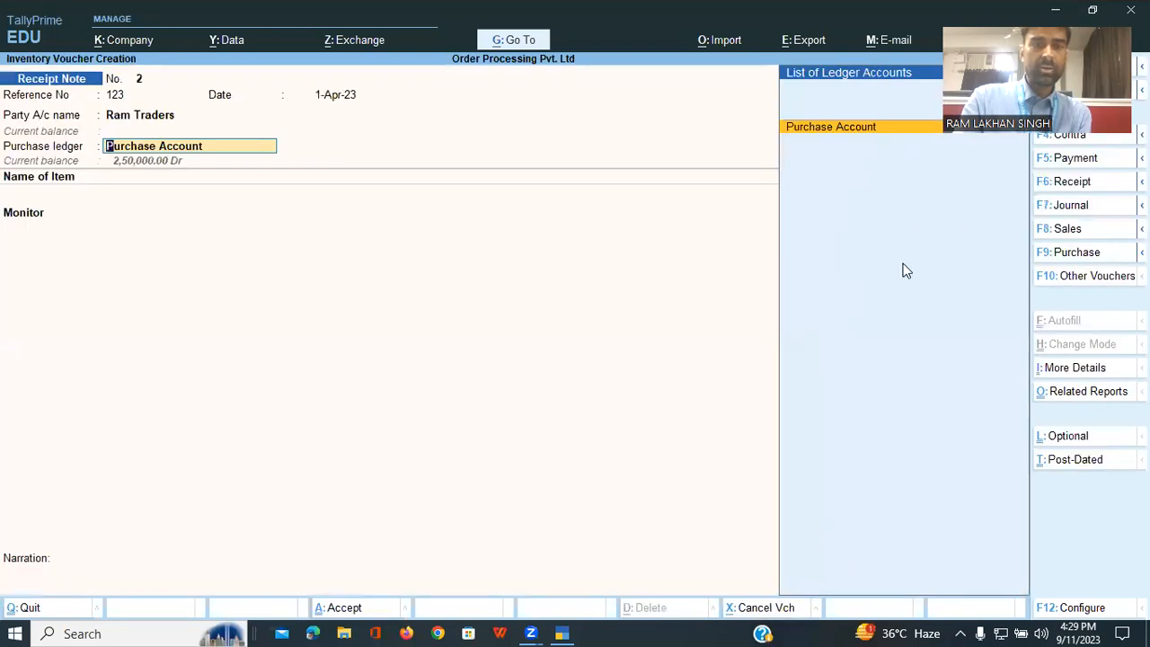
key(Return)
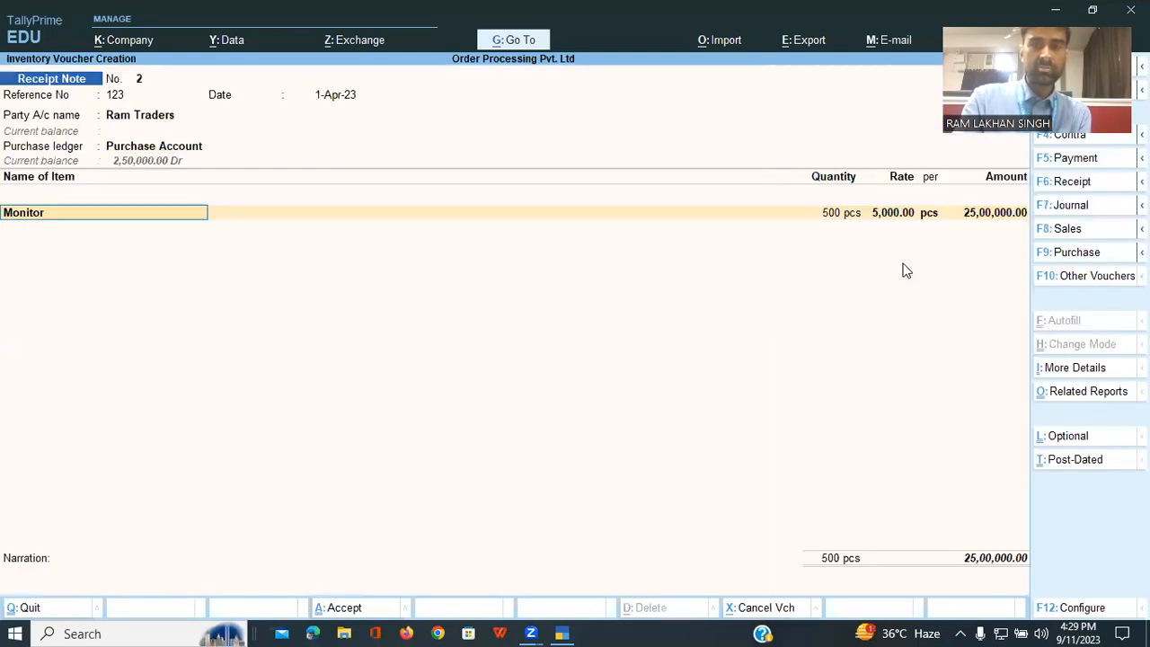
Allocate the 500 Monitors at 5,000.00 per pcs to tracking number 123 and the existing order due 1-Apr-23, and save the receipt note
key(Return)
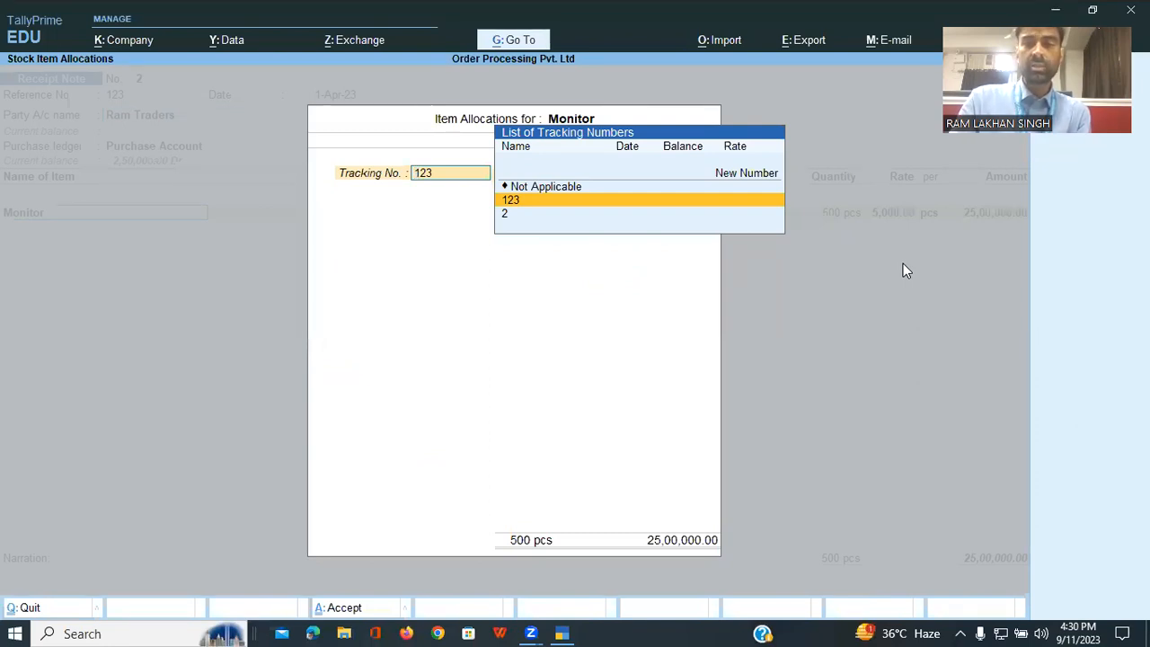
key(Return)
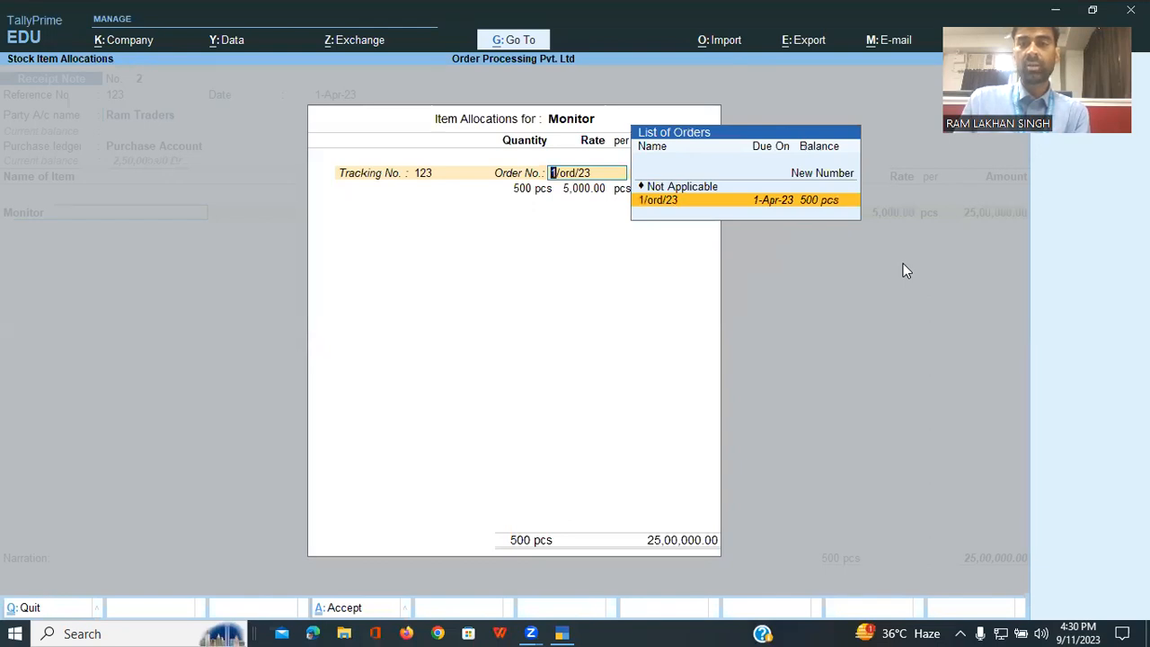
key(Return)
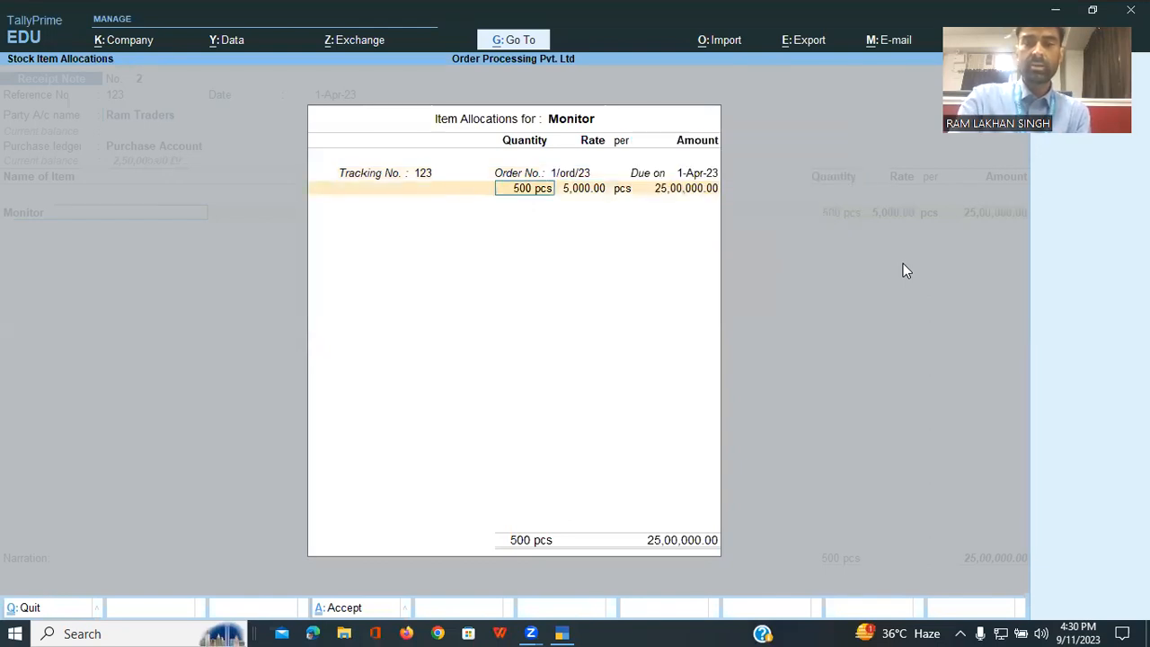
key(Return)
key(Return)
key(Return)
key(Return)
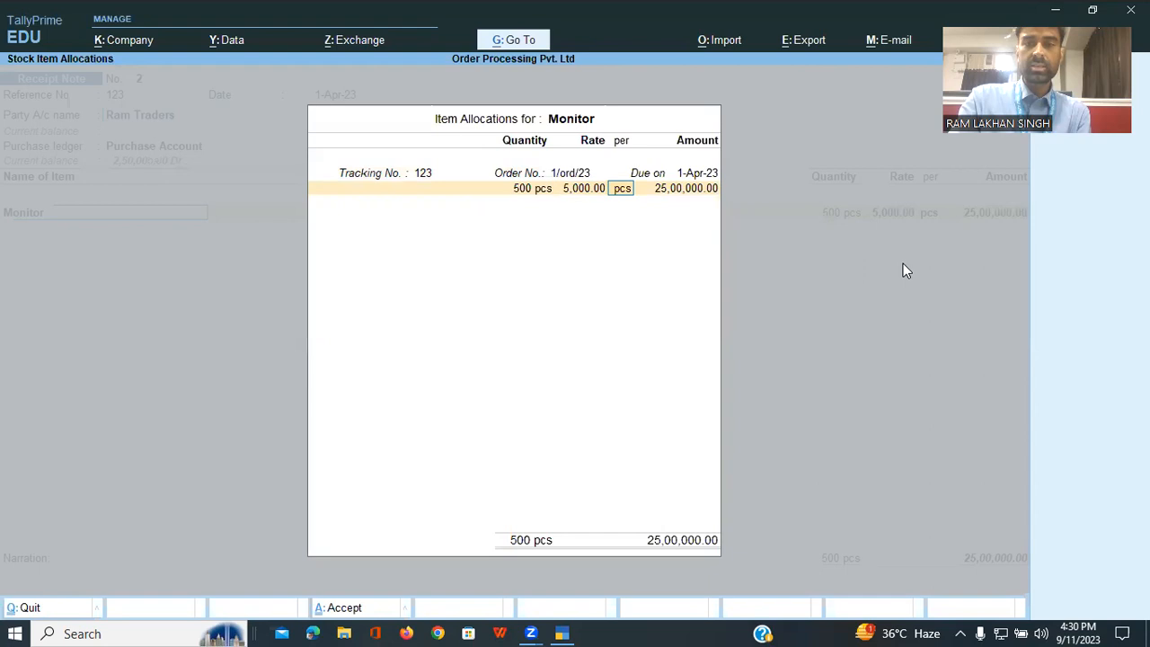
key(Return)
key(ctrl)
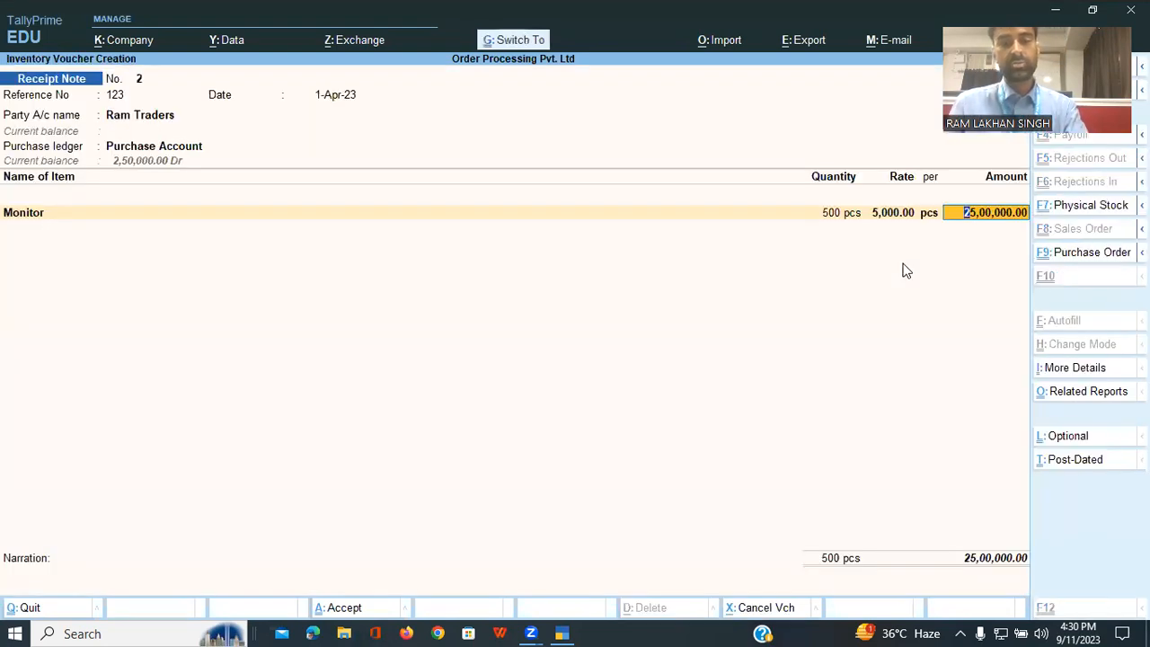
key(ctrl+a)
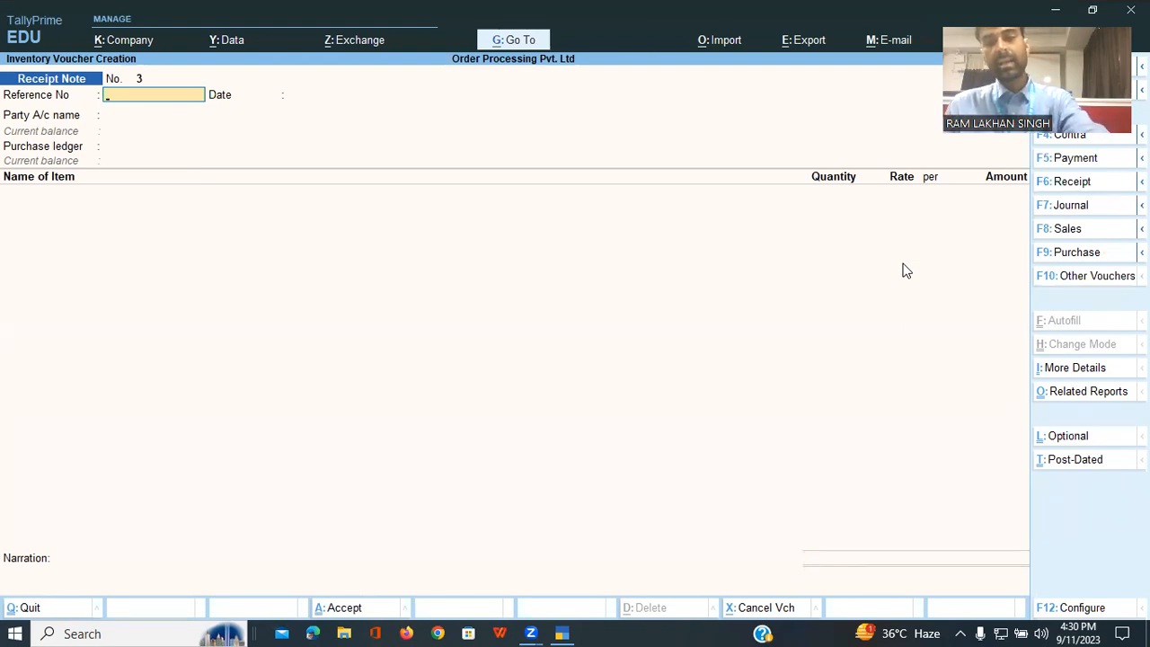
Leave voucher entry and bring up the additional reports from the Gateway of Tally
key(Escape)
key(Escape)
key(Escape)
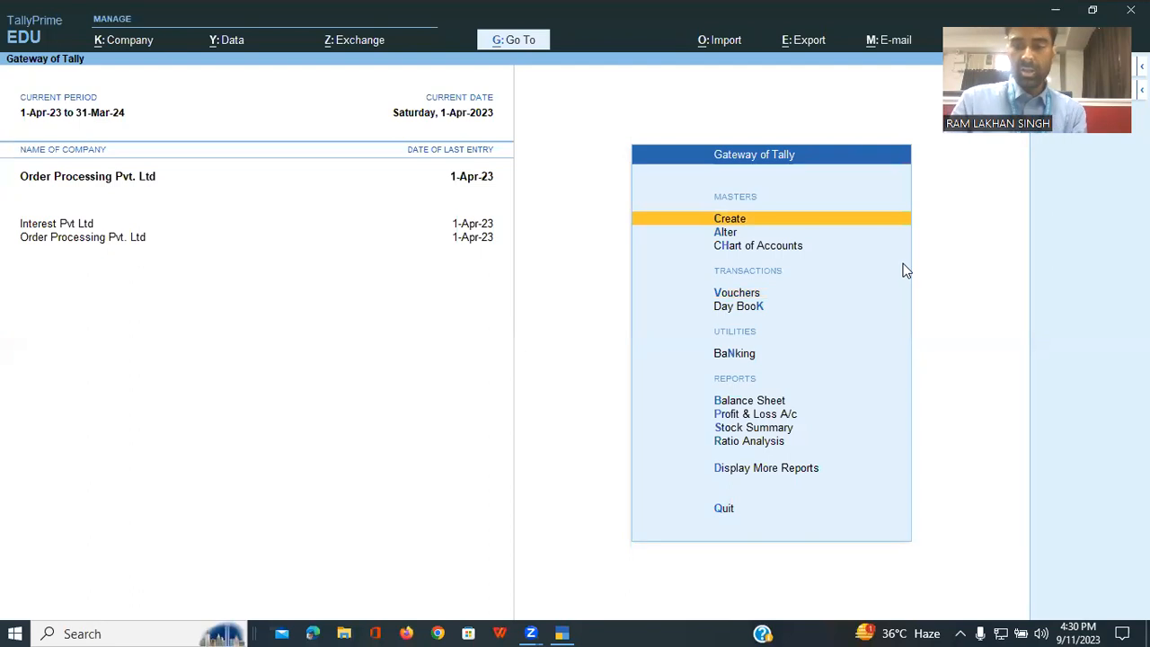
key(Down)
key(Down)
key(Down)
key(Down)
key(Down)
key(Down)
key(Down)
key(Down)
key(Down)
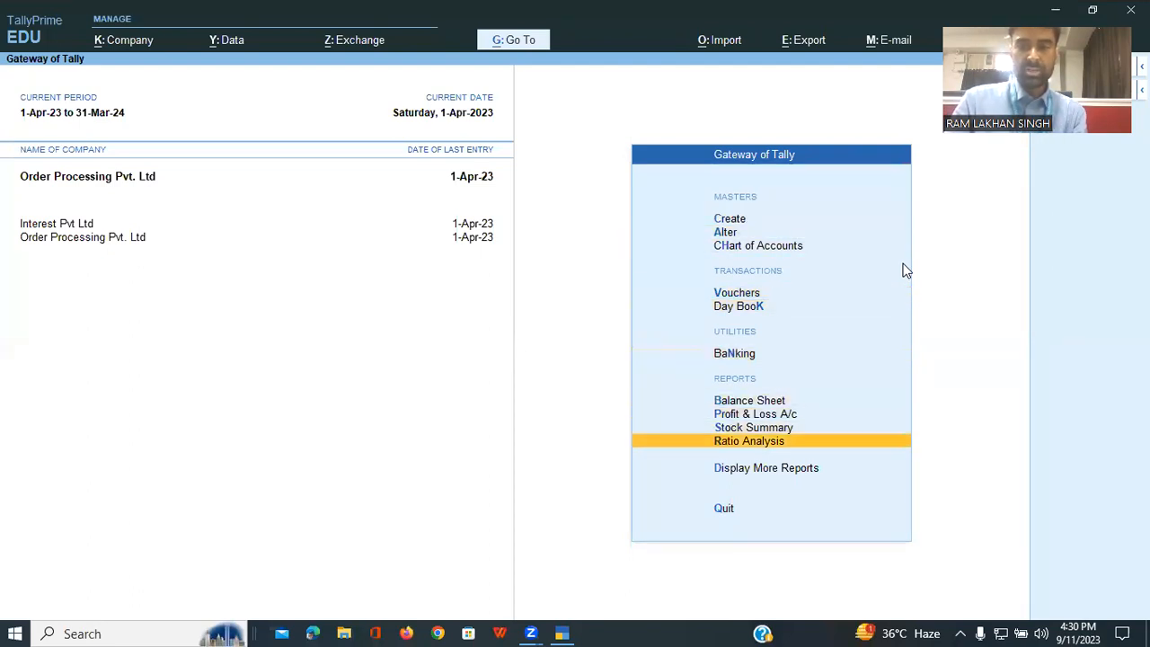
key(Down)
key(Down)
key(Up)
key(Return)
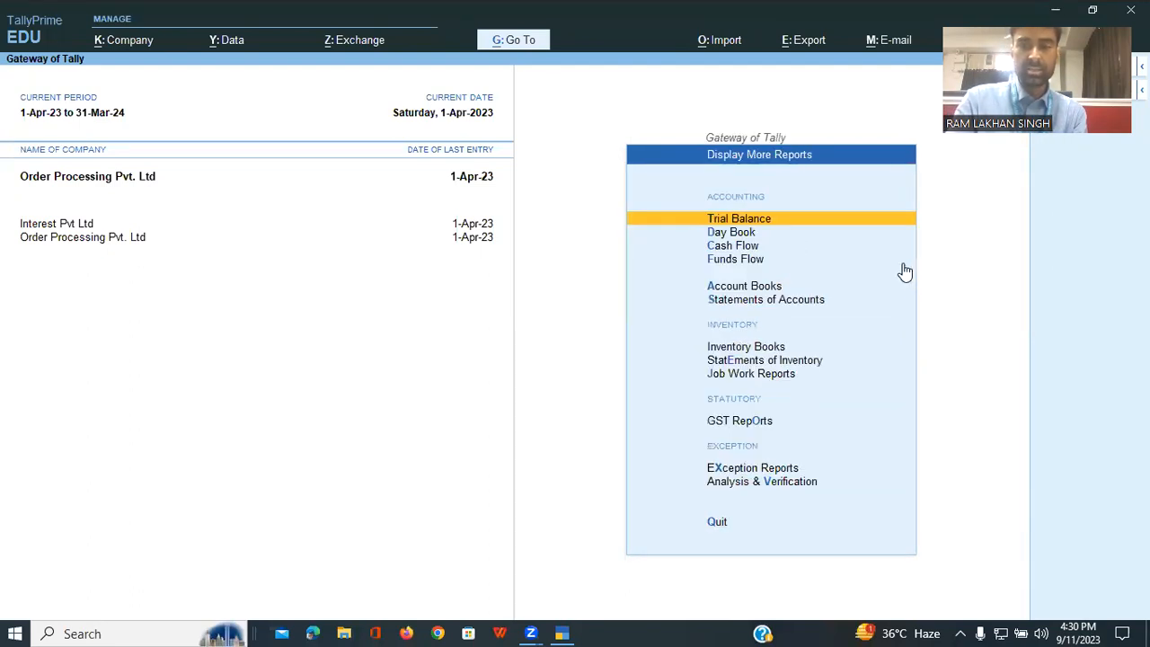
Open Purchase Order Outstandings from the Statements of Inventory
key(Down)
key(Down)
key(Down)
key(Down)
key(Down)
key(Down)
key(Down)
key(Down)
key(Down)
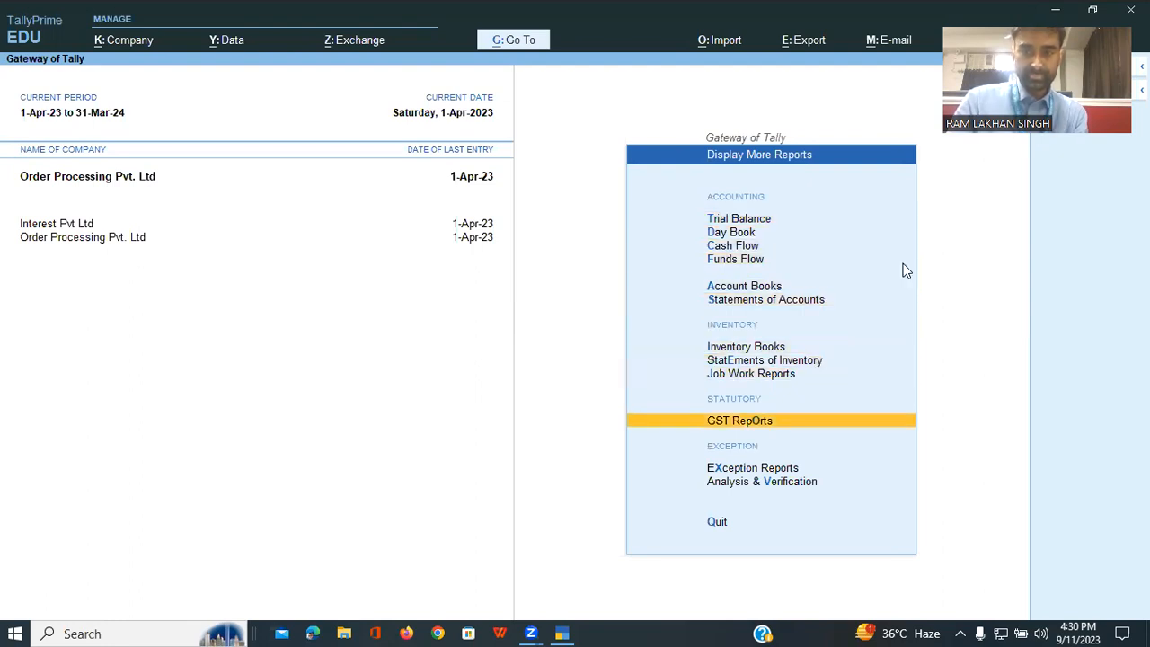
key(Up)
key(Up)
key(Return)
key(Down)
key(Down)
key(Down)
key(Down)
key(Down)
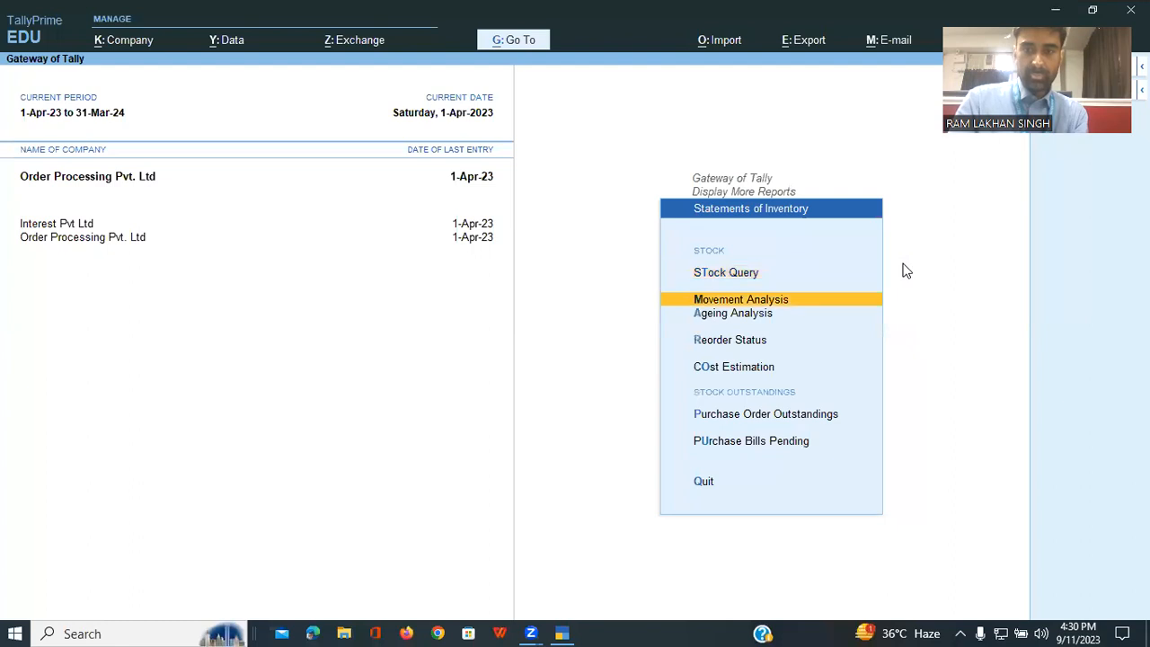
key(Return)
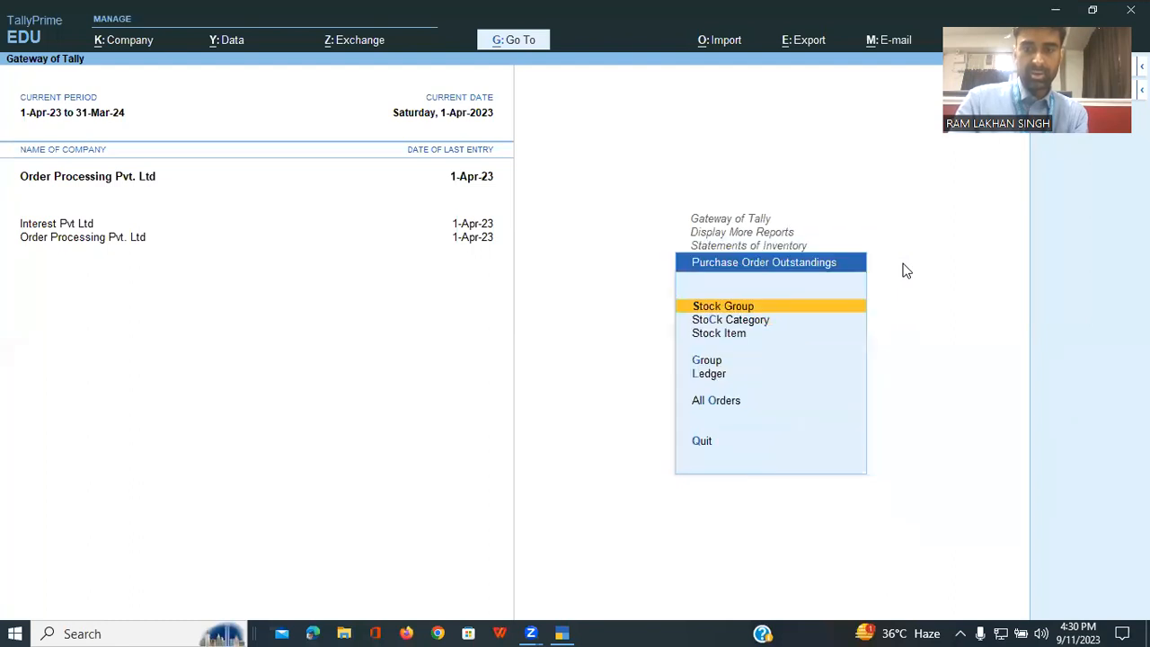
Check the outstanding purchase orders across all orders and return to the Gateway of Tally without quitting
key(Down)
key(Down)
key(Down)
key(Down)
key(Down)
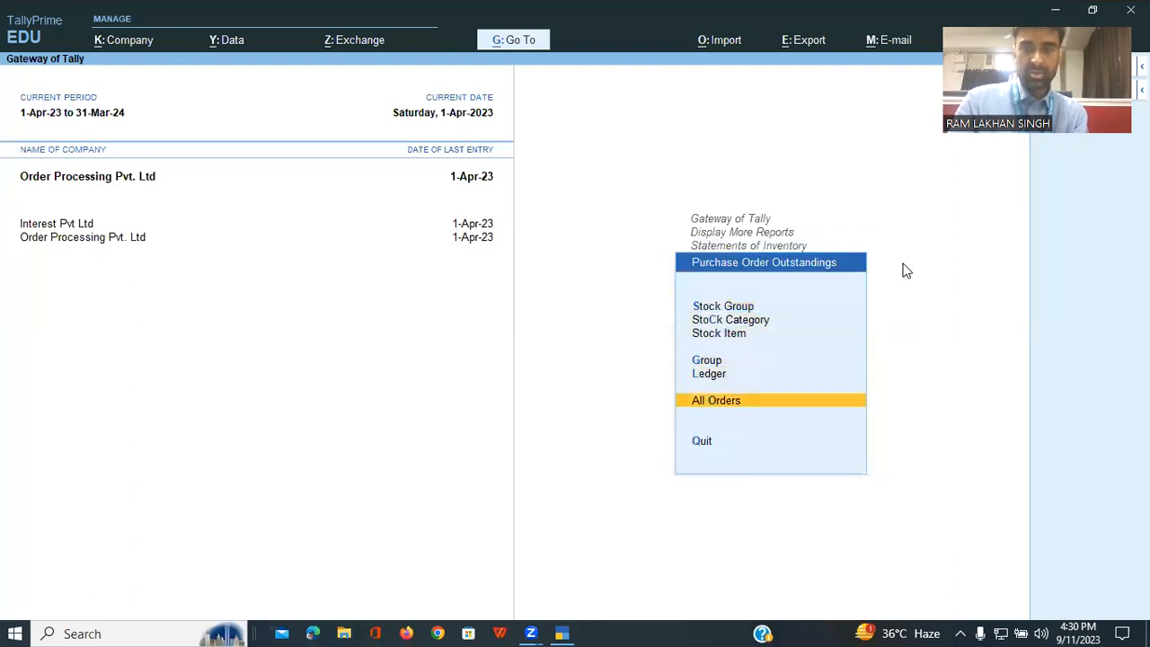
key(Return)
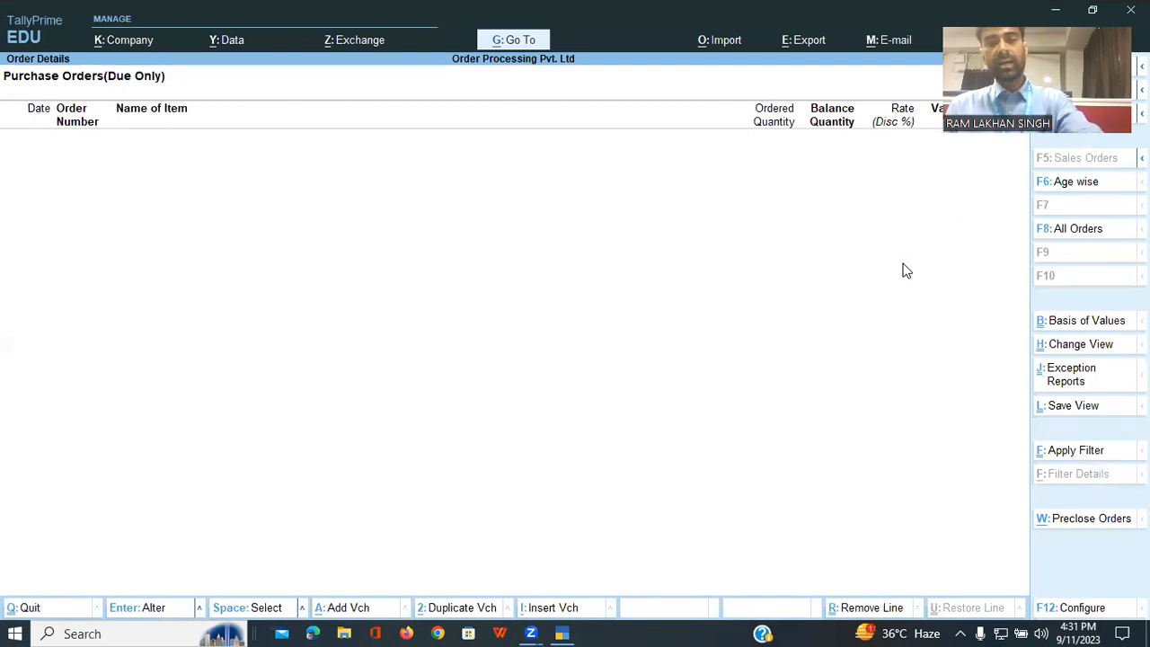
key(Escape)
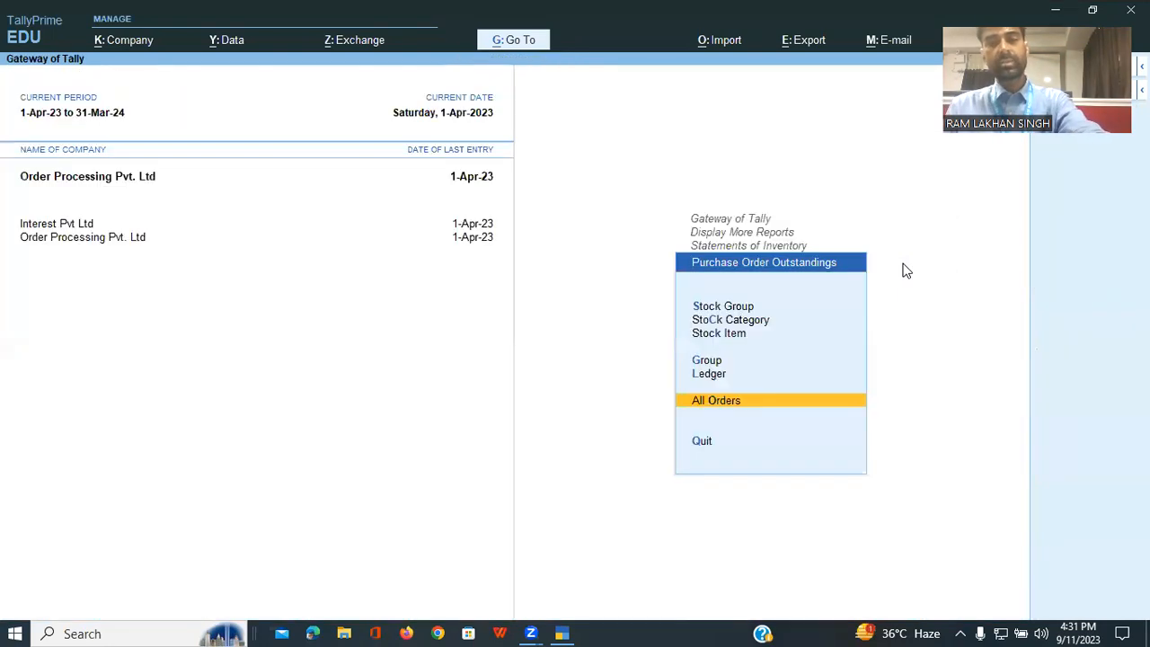
key(Escape)
key(Escape)
key(Escape)
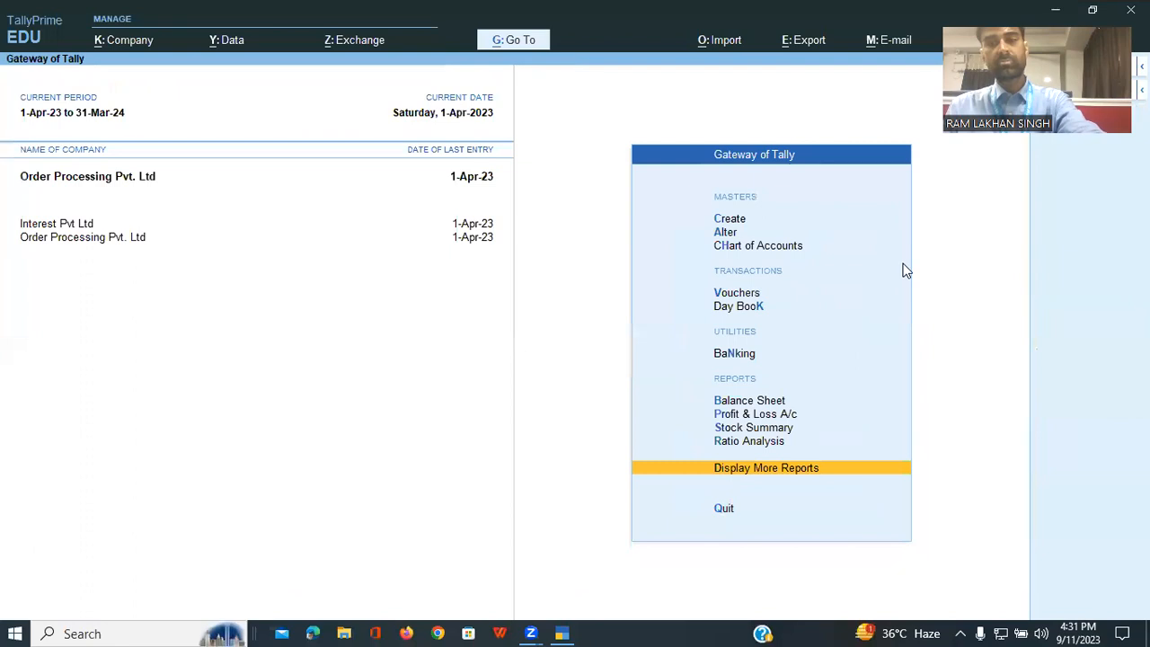
key(Escape)
key(n)
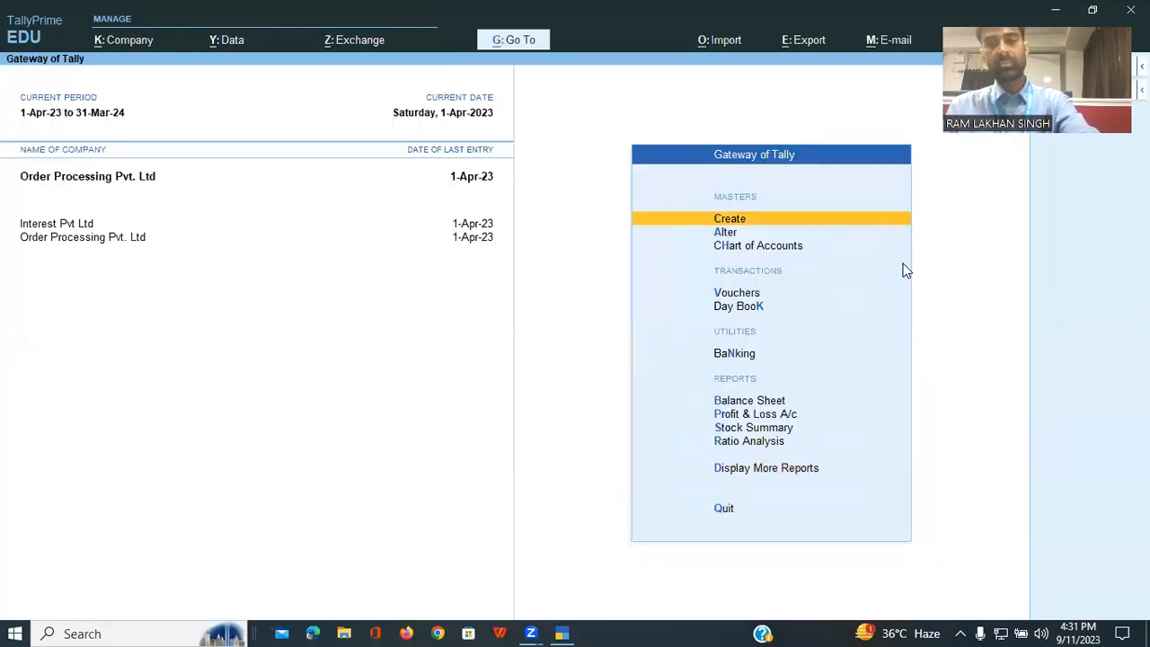
Open voucher entry again and change the voucher type to Purchase
key(Down)
key(Down)
key(Down)
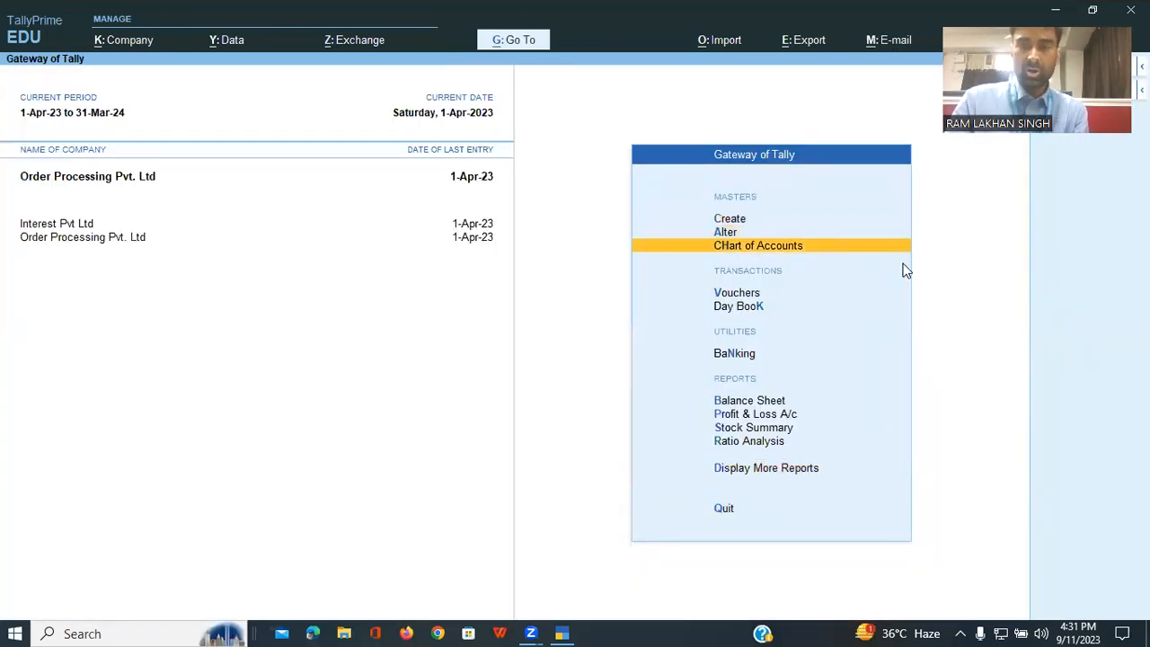
key(Return)
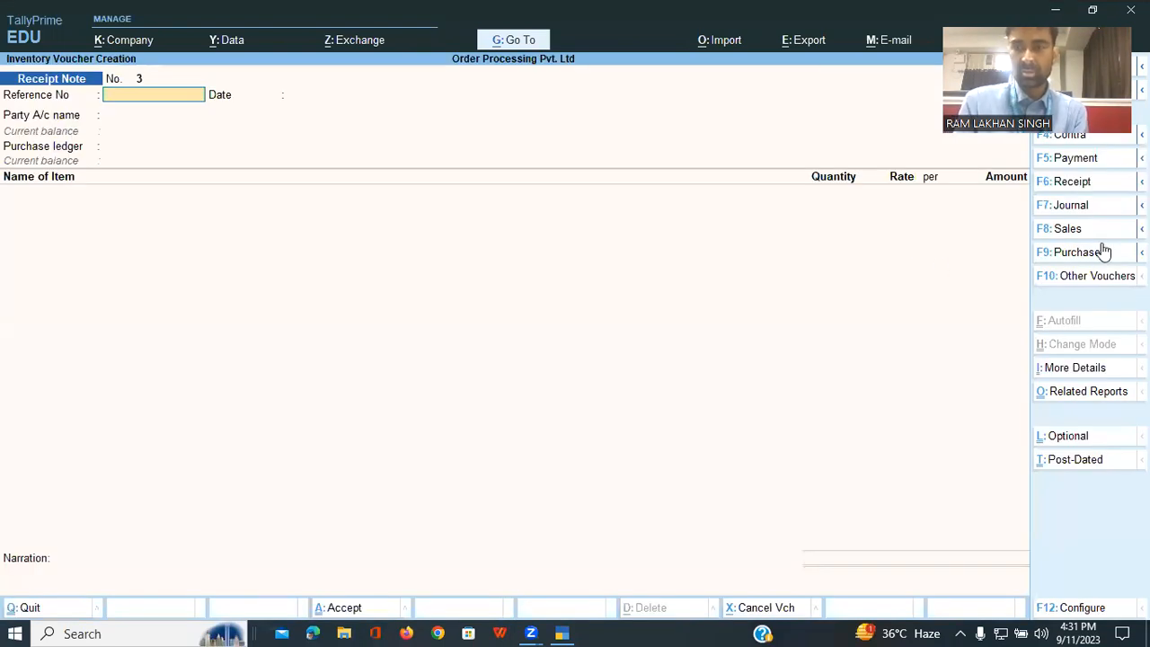
click(1077, 252)
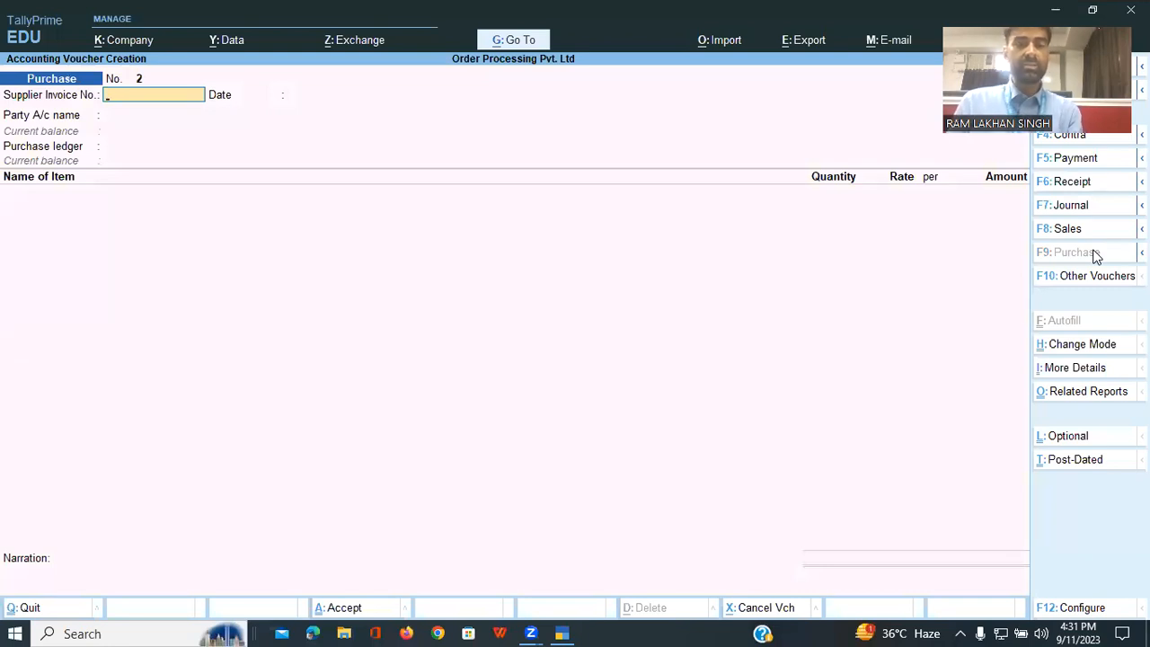
Give the purchase voucher supplier invoice number 1234 dated 1-Apr-23 and choose Ram Traders as the party
text(1234)
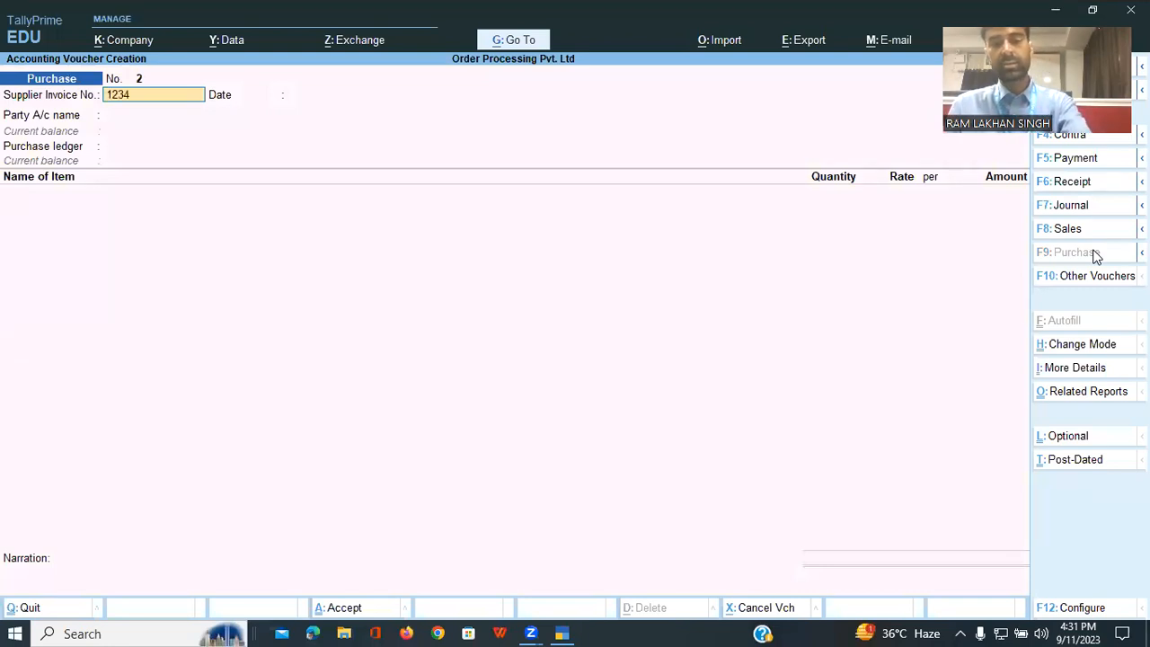
key(Return)
key(Return)
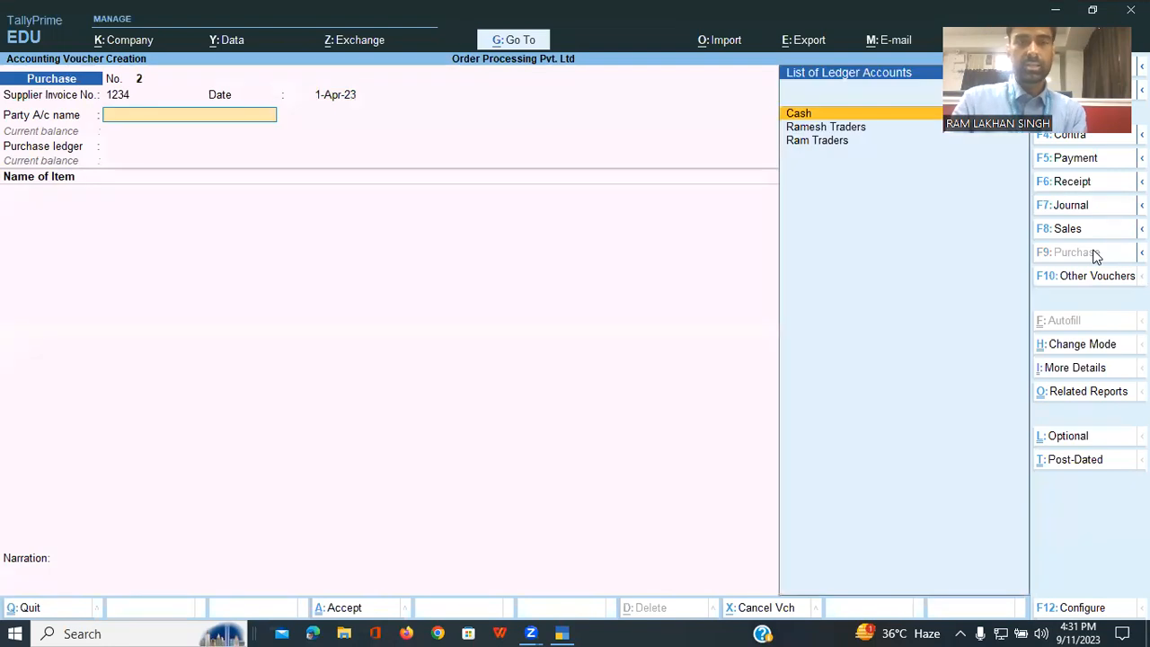
key(Down)
key(Down)
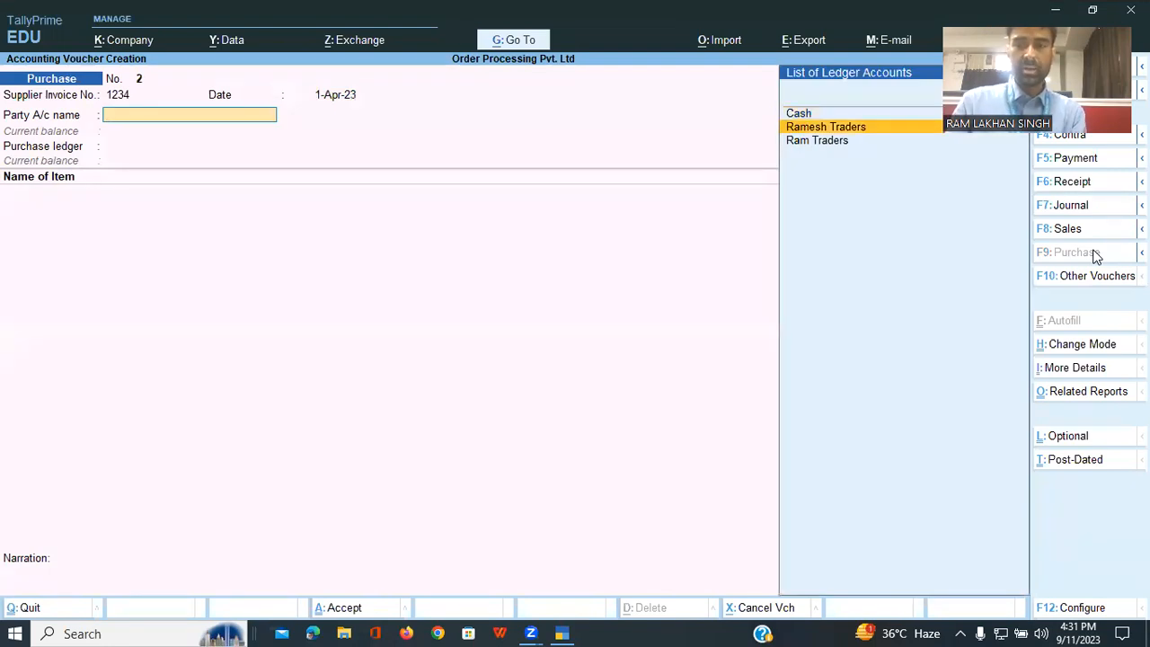
key(Return)
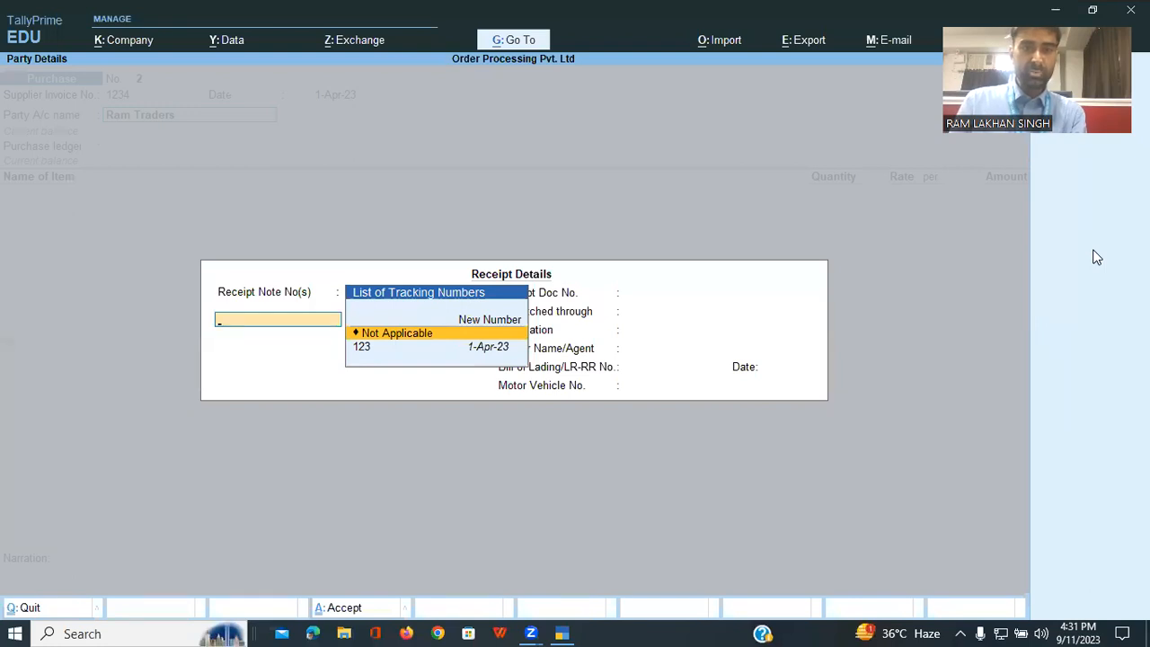
Link the purchase to receipt note 123 dated 1-Apr-23, leaving the receipt document, dispatch, carrier and vehicle details blank
key(Down)
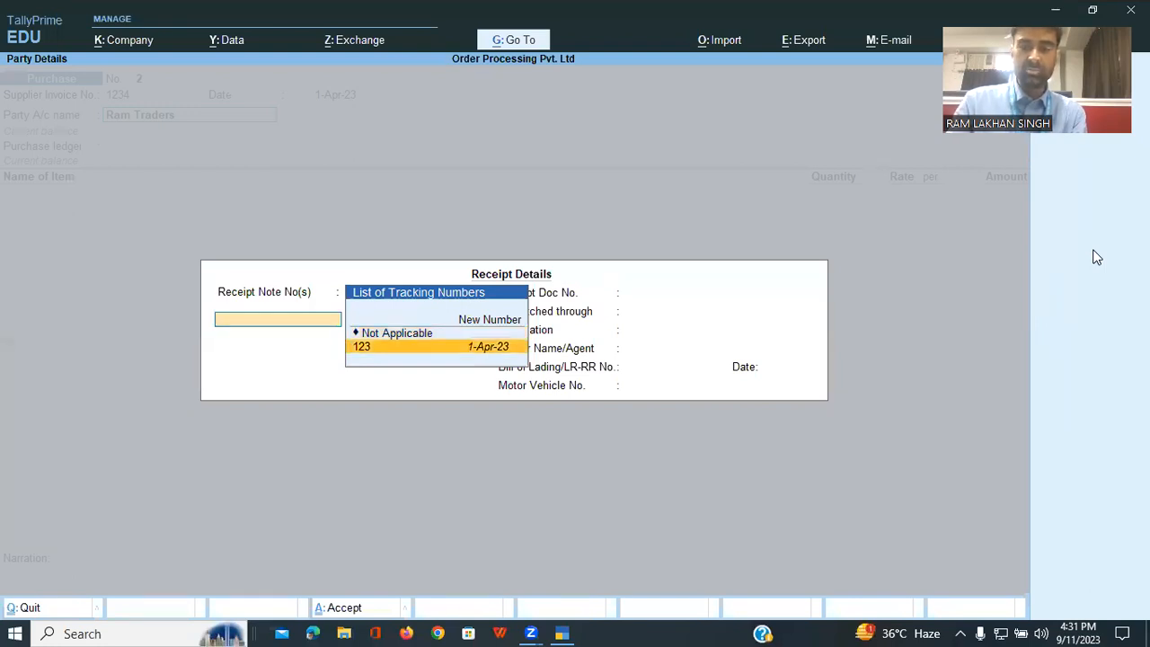
key(Return)
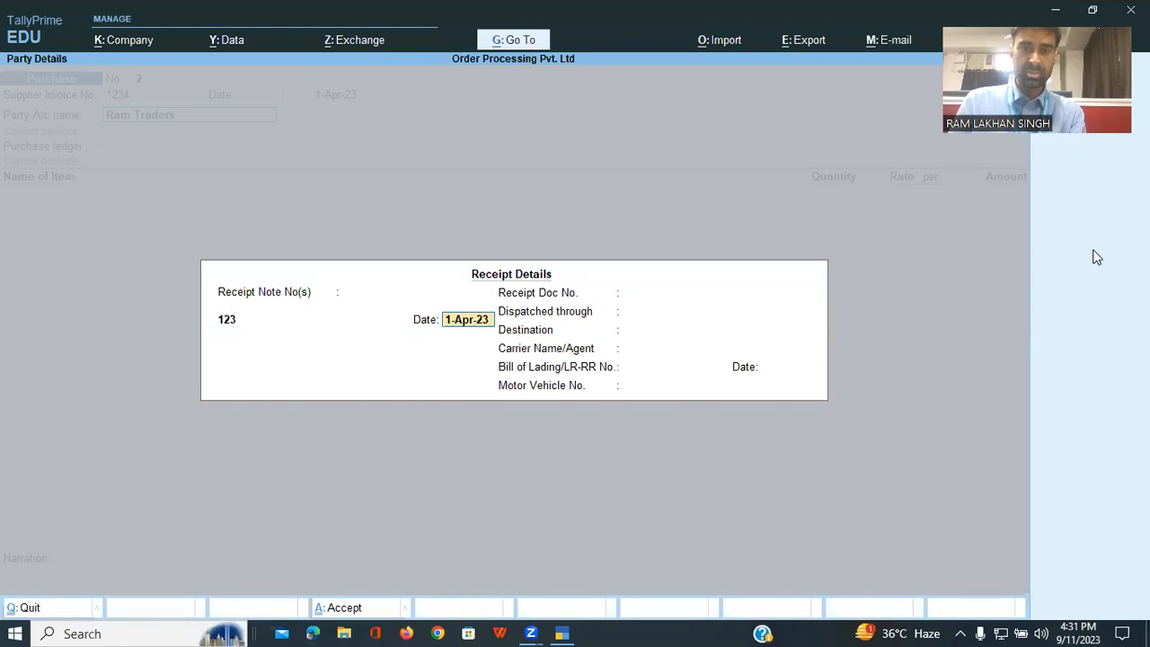
key(Return)
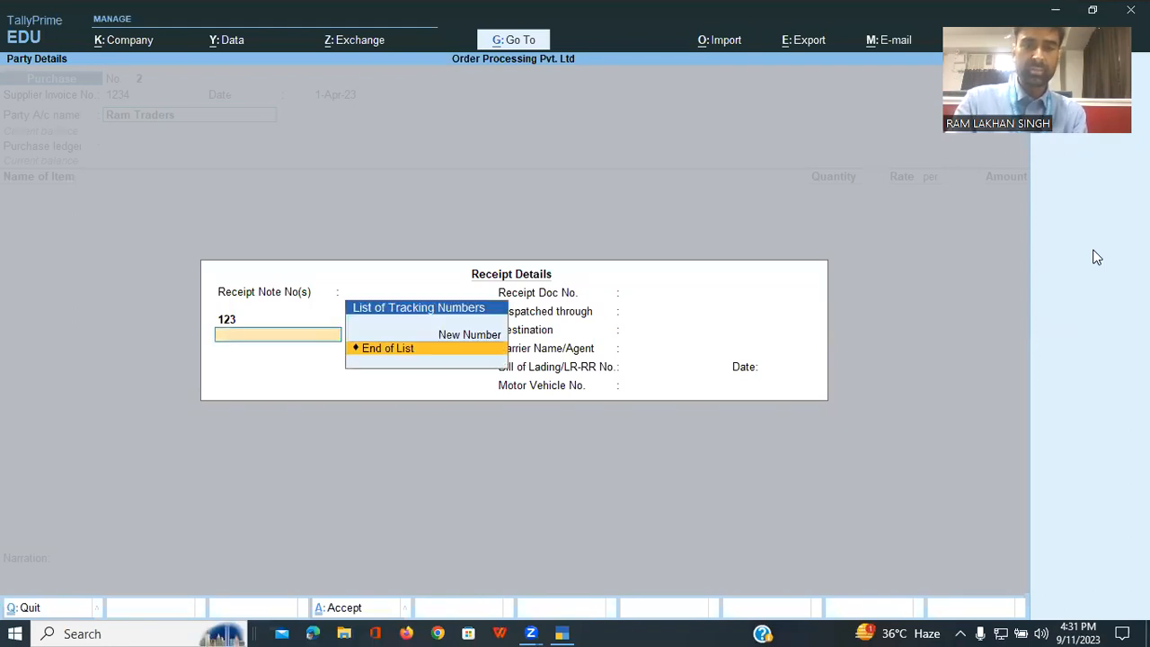
key(Return)
key(Return)
key(Return)
key(Return)
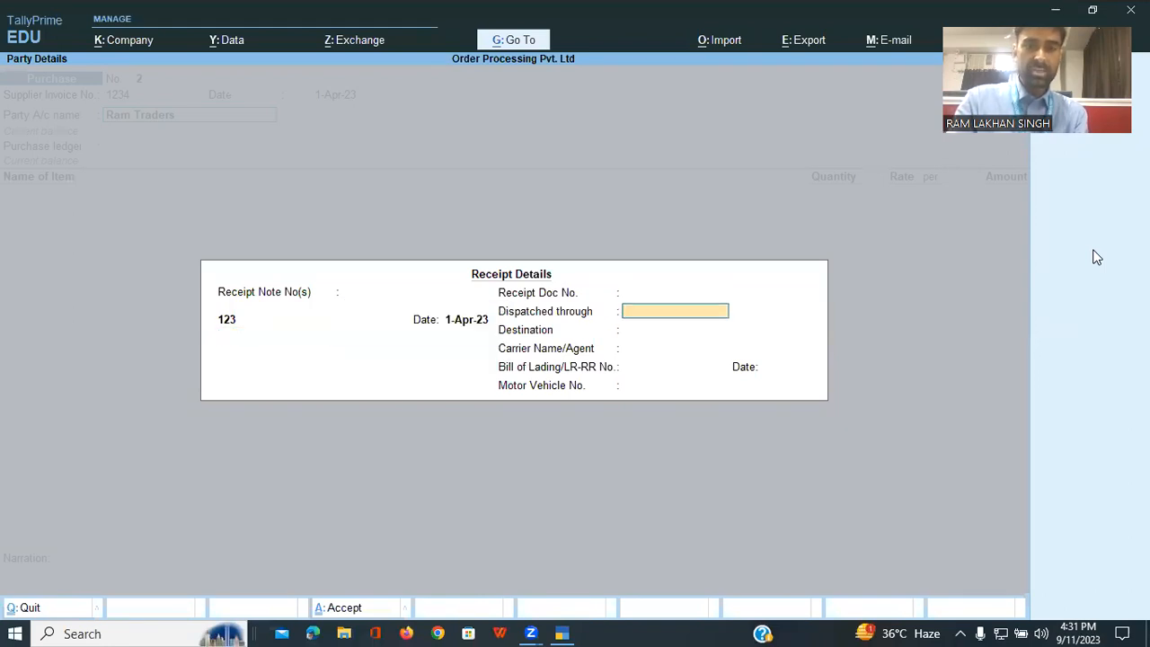
key(Return)
key(Return)
key(Return)
key(Return)
key(Return)
Accept the Ram Traders party details with Bihar as place of supply and keep Purchase Account as the purchase ledger
key(Return)
key(Return)
key(Return)
key(Return)
key(Return)
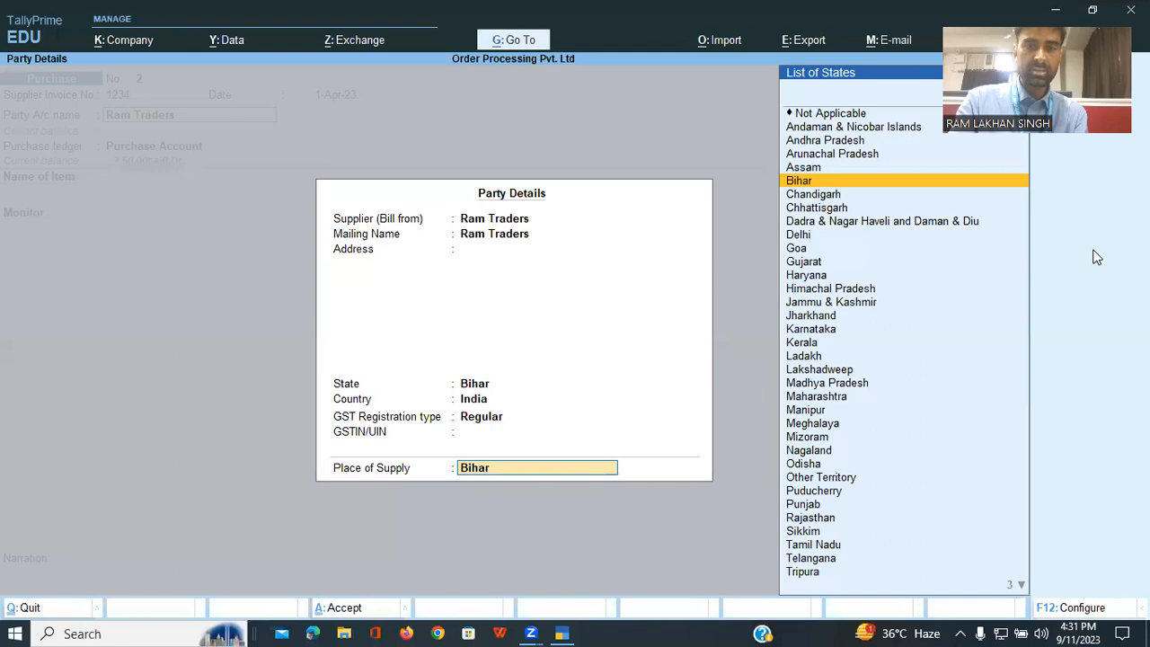
key(Return)
key(Return)
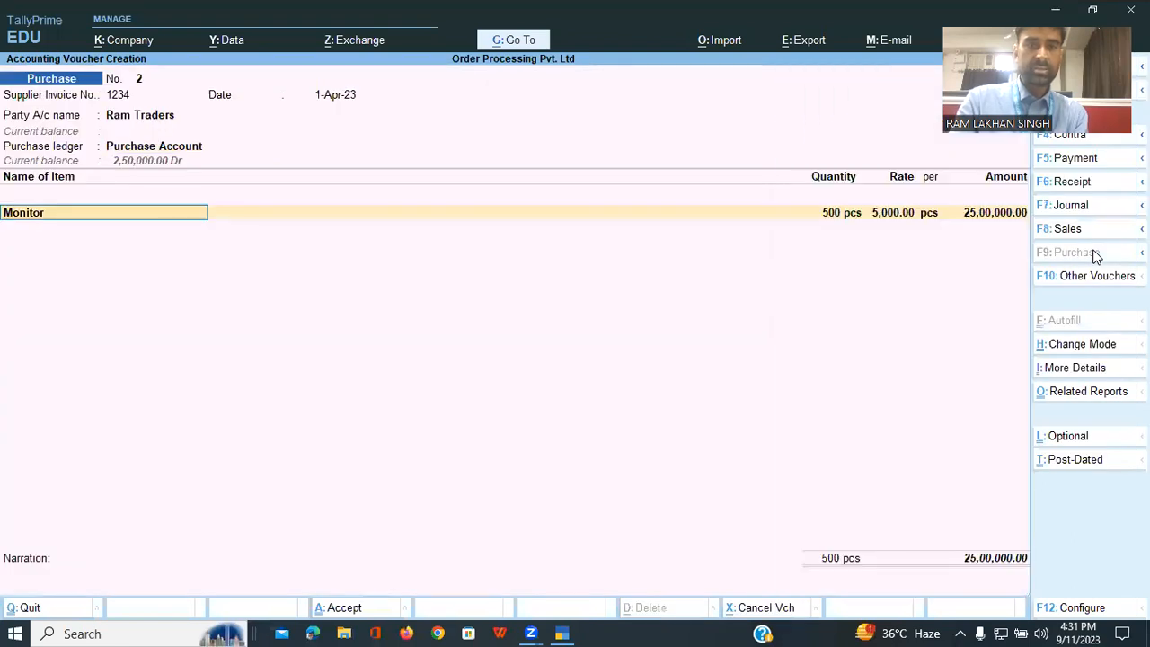
Allocate the 500 Monitors in the purchase voucher to tracking number 123 at 5,000.00 per pcs and end the allocation list
key(Return)
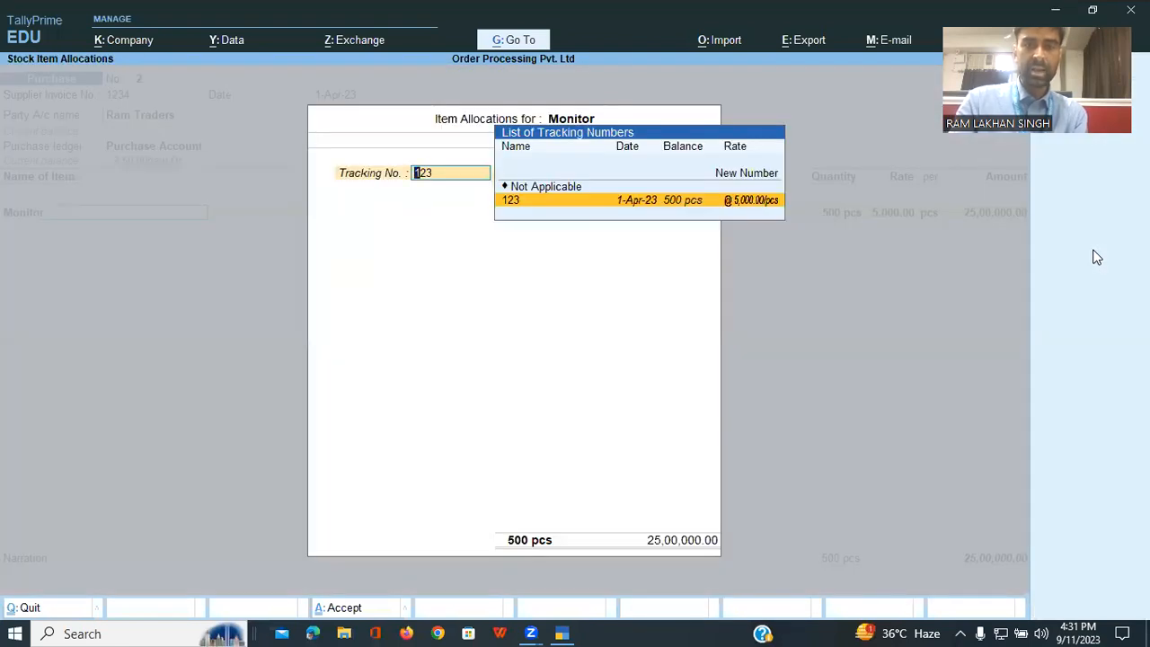
key(Return)
key(Return)
key(Return)
key(Return)
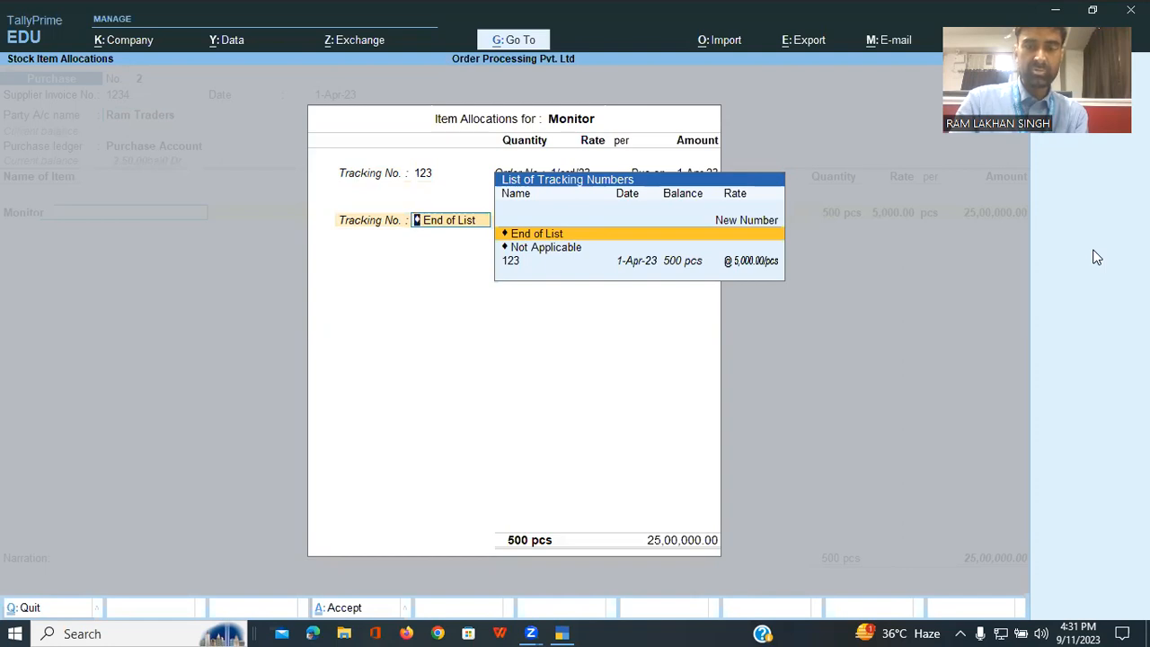
key(Return)
key(Return)
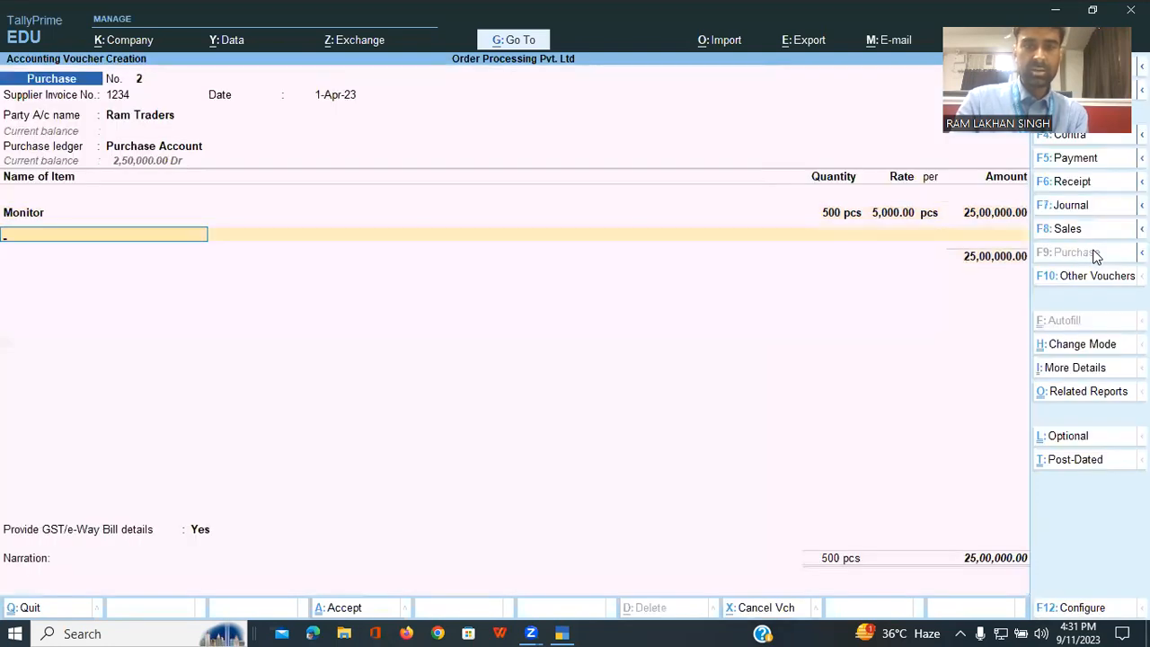
End the purchase voucher's item list and leave its e-Way Bill, dispatch, transporter and vehicle details blank
key(Return)
key(Return)
key(Return)
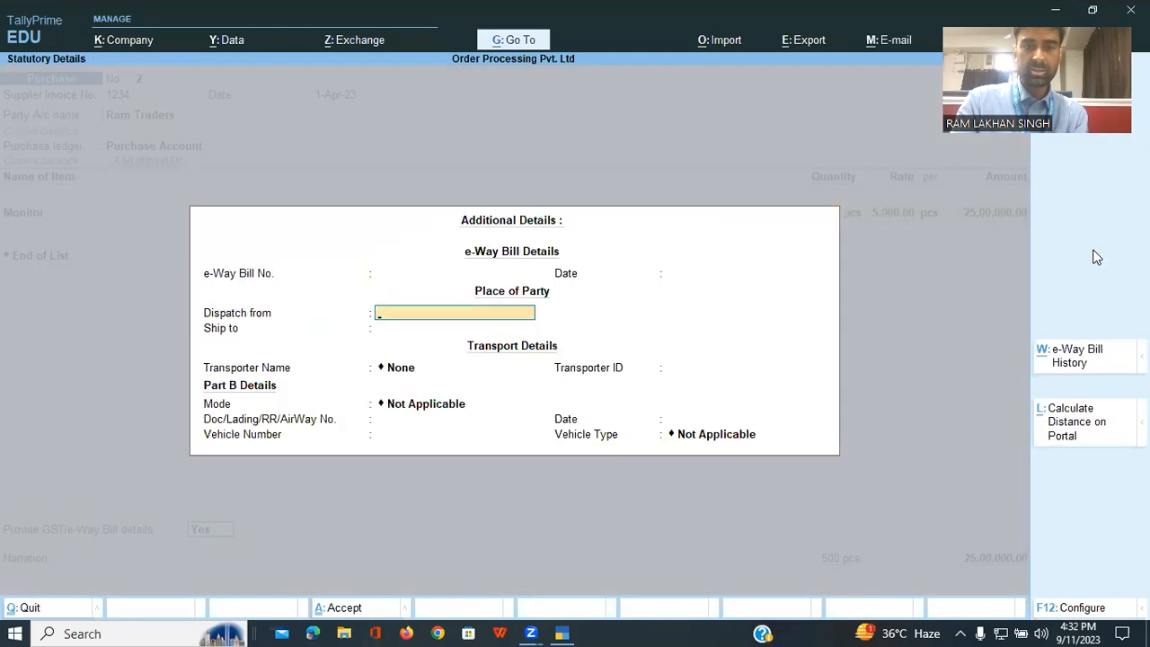
key(Return)
key(Return)
key(Return)
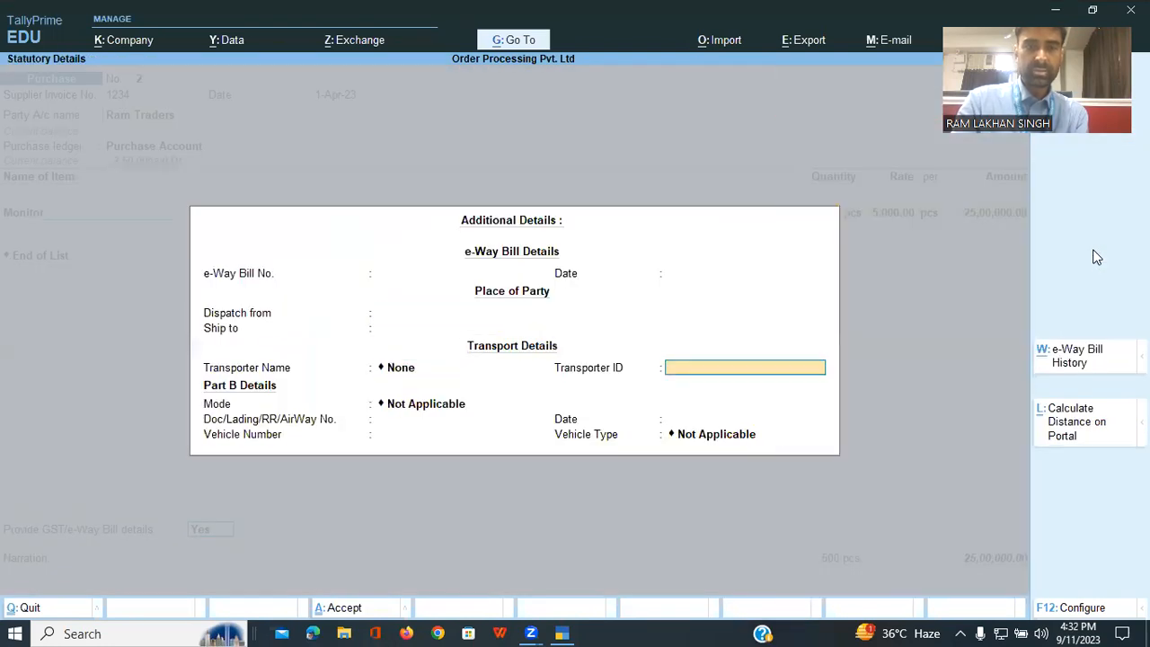
key(Return)
key(Return)
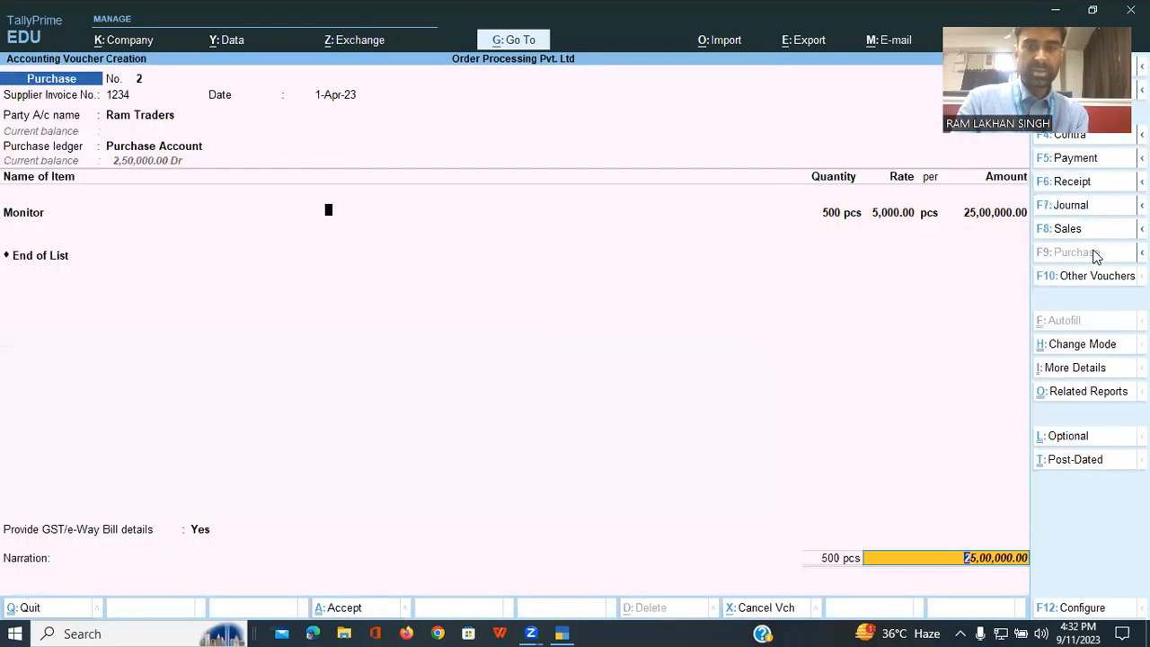
Record the Ram Traders bill of 25,00,000.00 Cr as a New Ref and save the purchase voucher without narration, leaving voucher entry
key(Return)
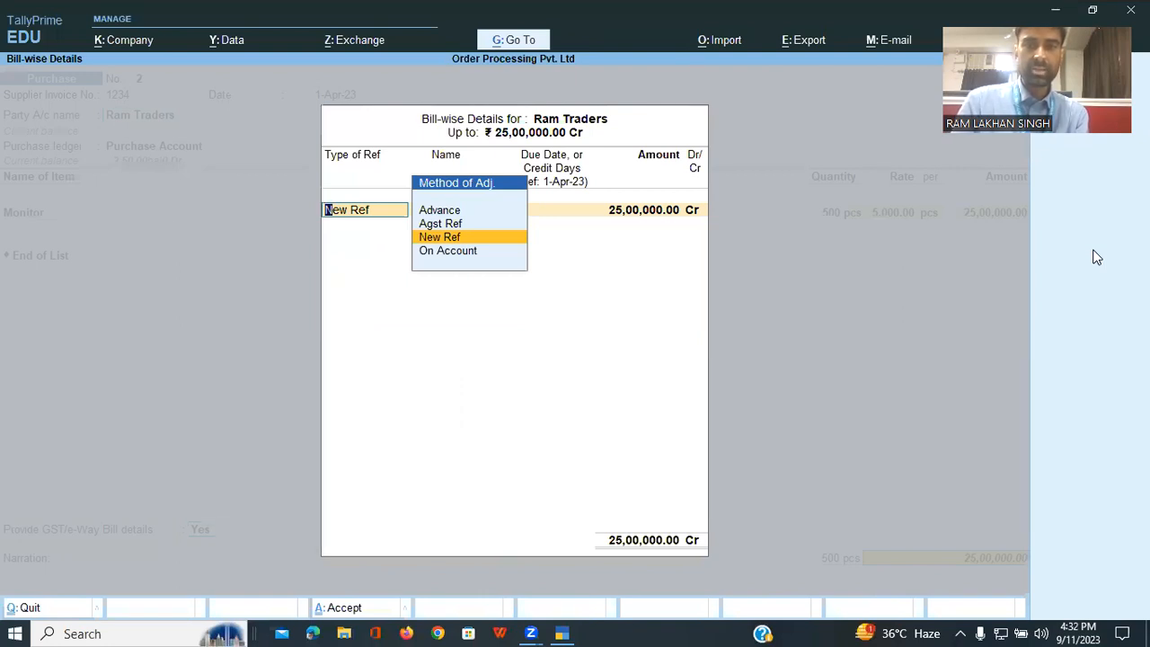
key(Return)
key(Return)
key(Return)
key(Return)
key(Return)
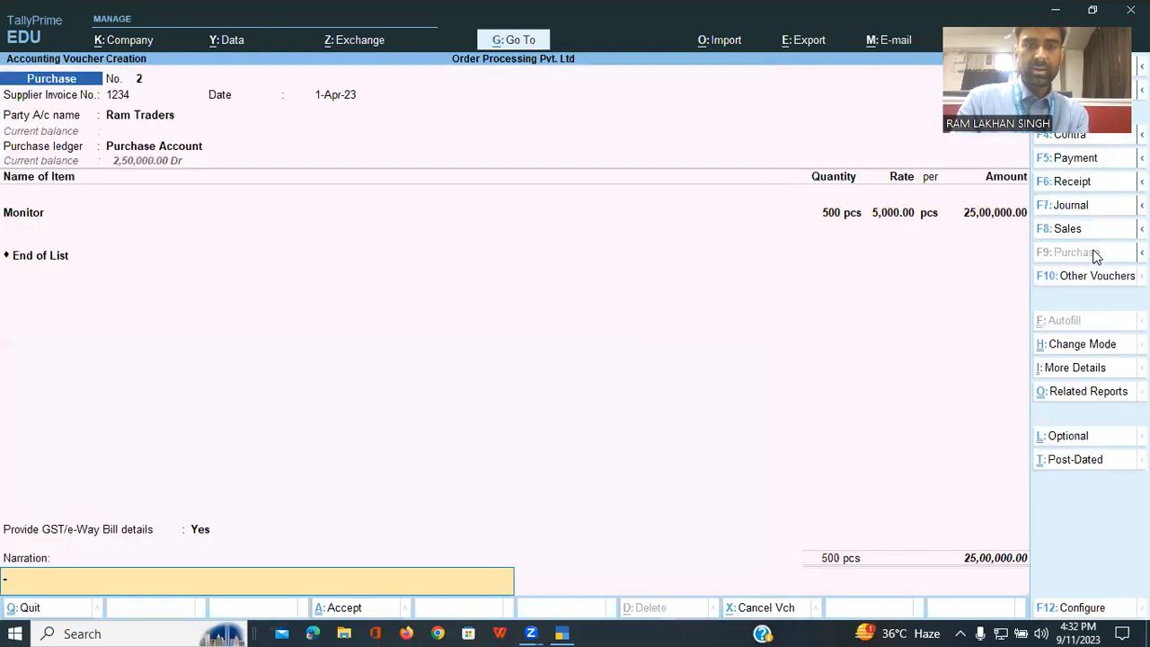
key(Return)
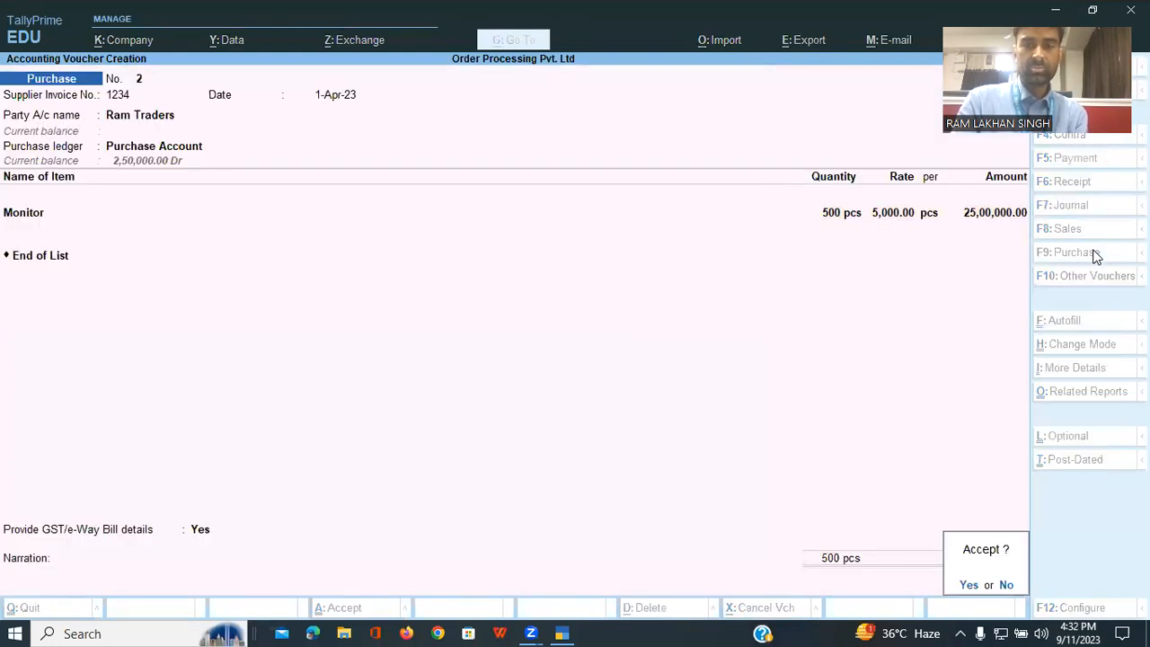
key(Return)
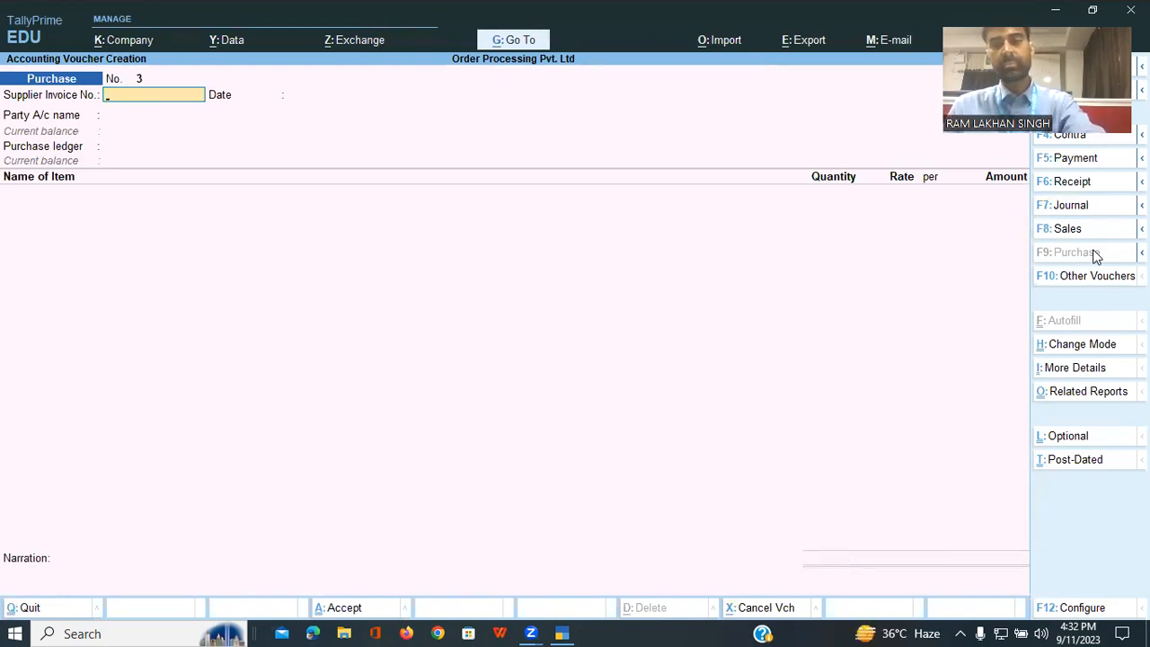
key(Escape)
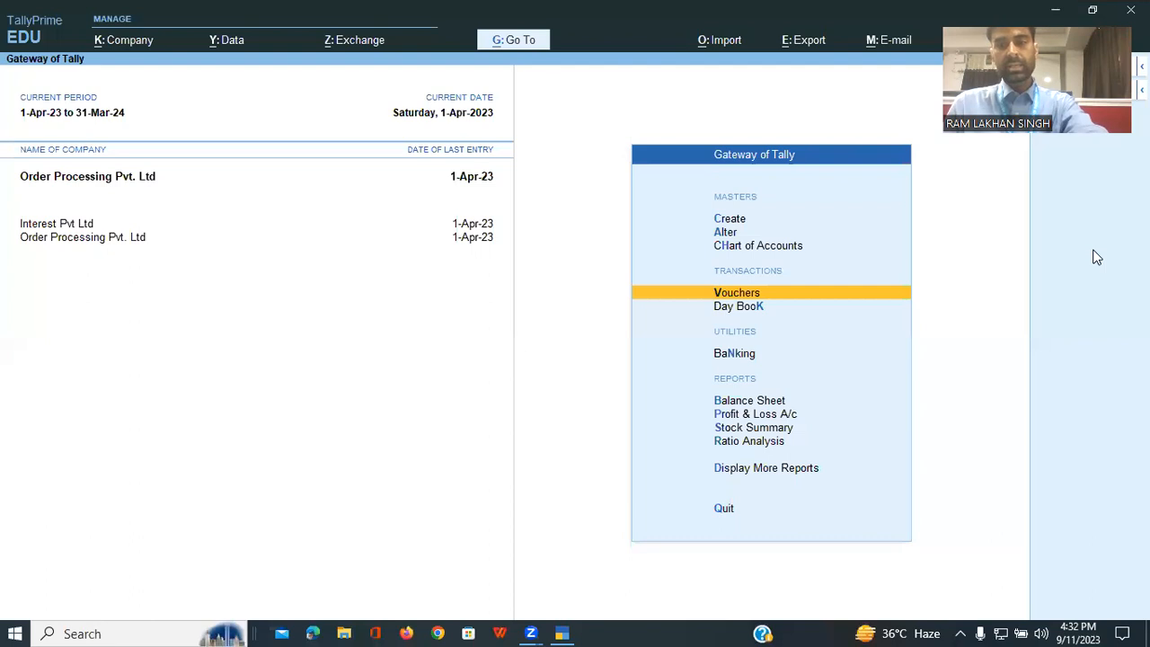
Check the supplier balances under Current Liabilities, Sundry Creditors in the Balance Sheet, and return to the Gateway of Tally
key(Down)
key(Down)
key(Down)
key(Down)
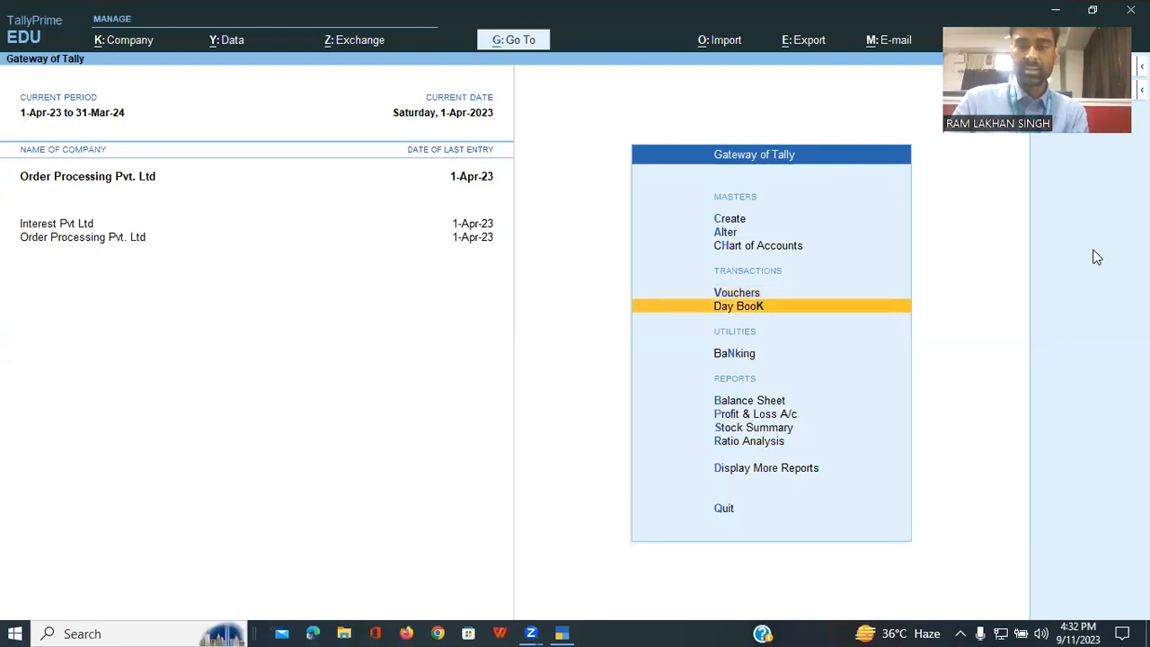
key(Up)
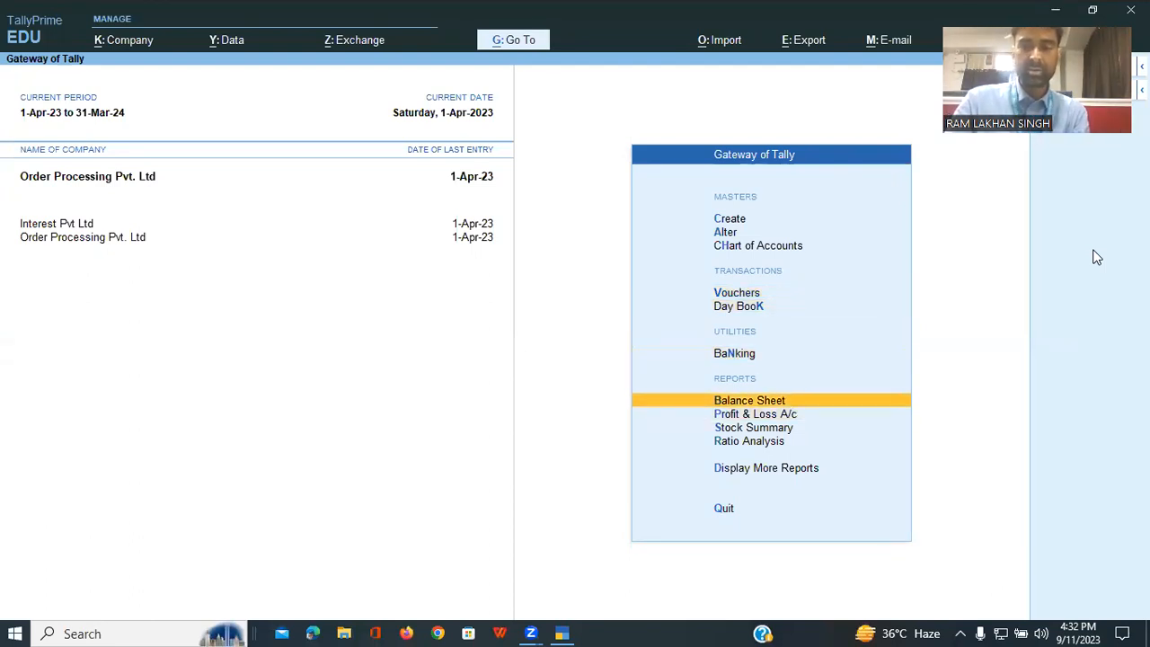
key(Return)
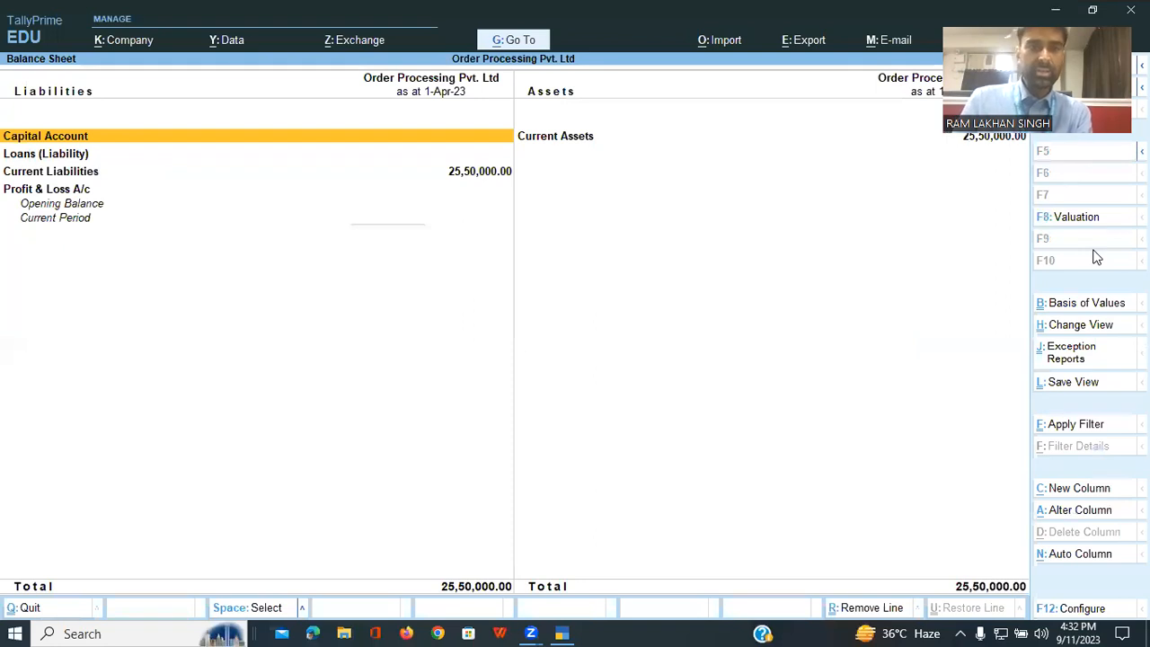
key(Down)
key(Down)
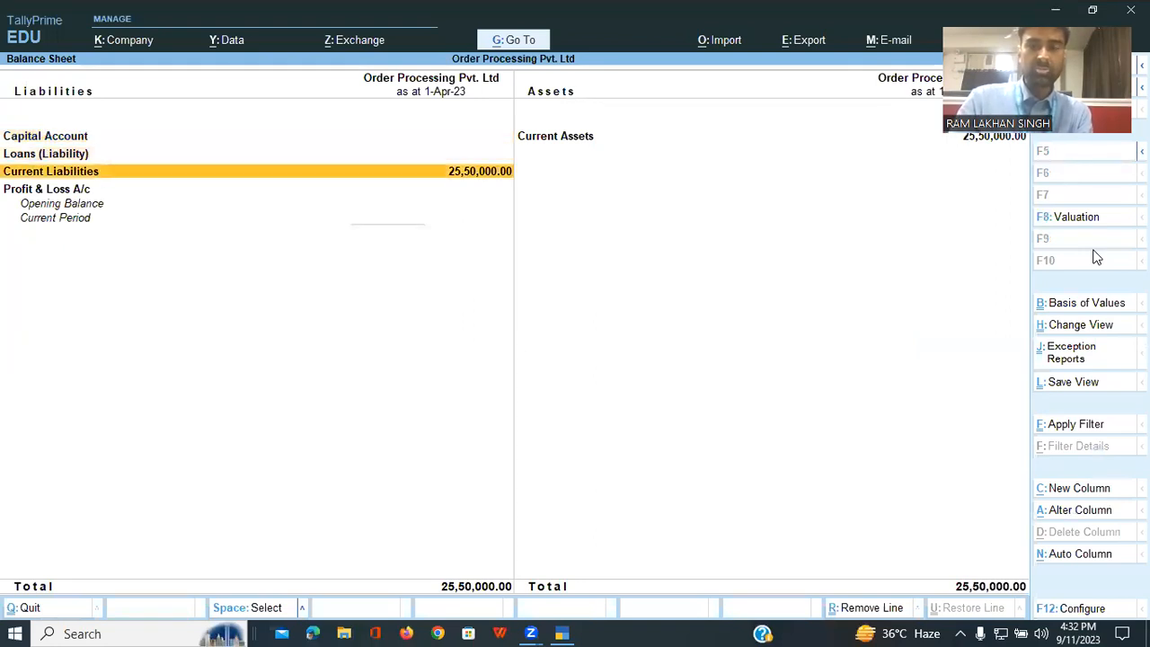
key(Return)
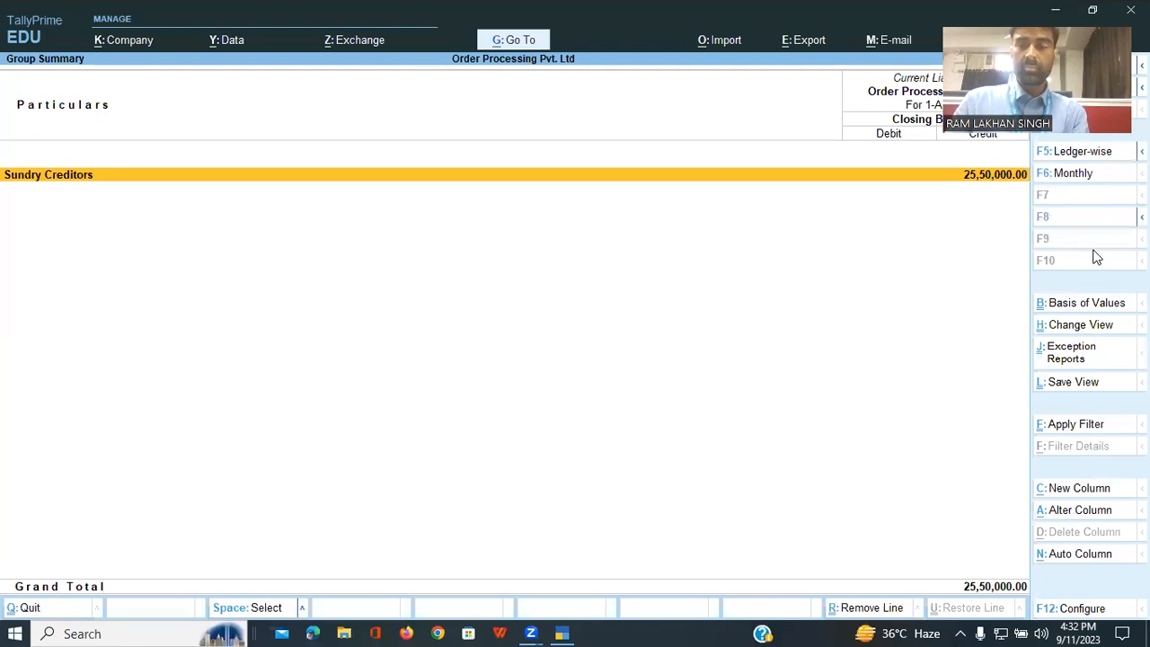
key(Return)
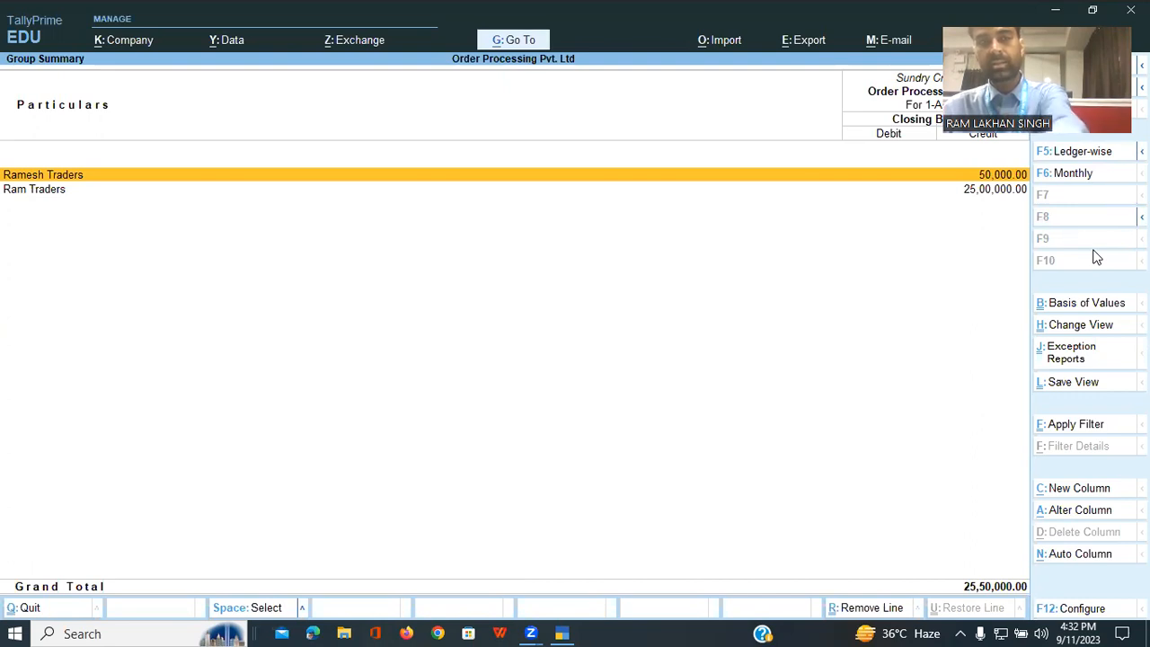
key(Escape)
key(Escape)
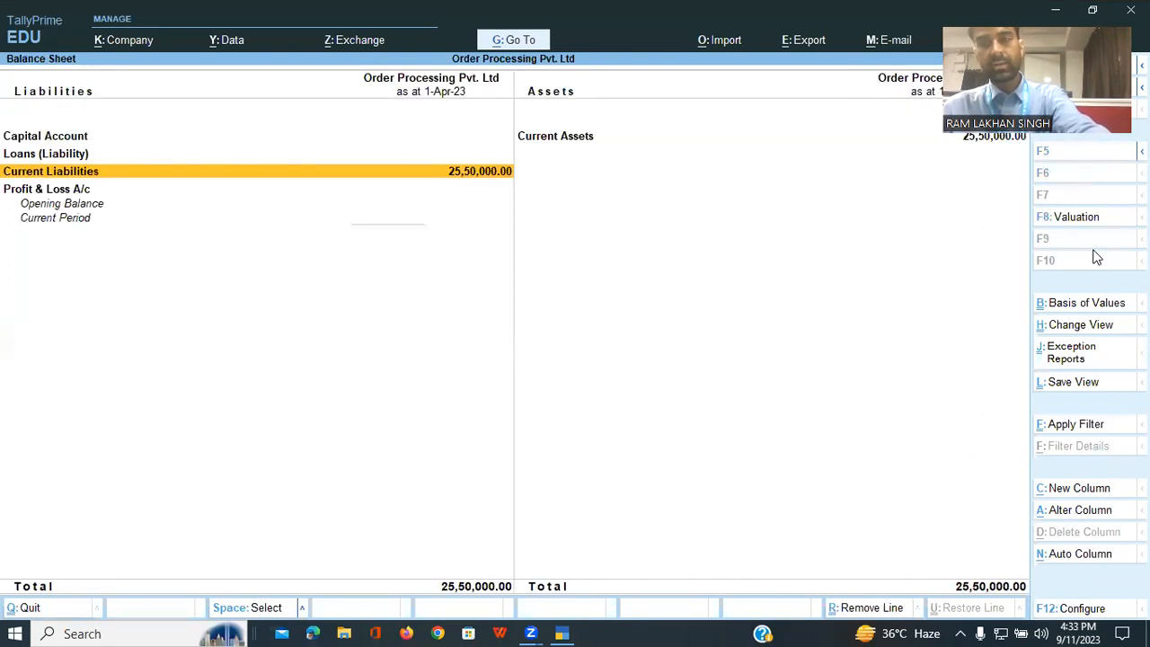
key(Escape)
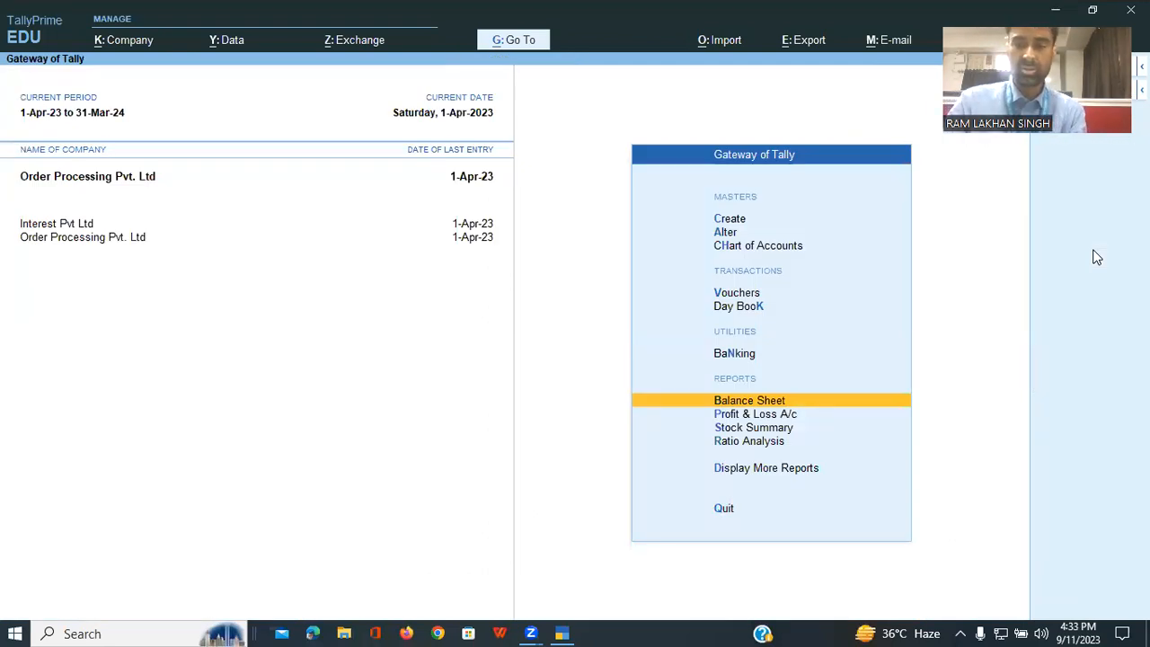
Start a payment voucher with Cash as the paying account
key(Up)
key(Up)
key(Up)
key(Return)
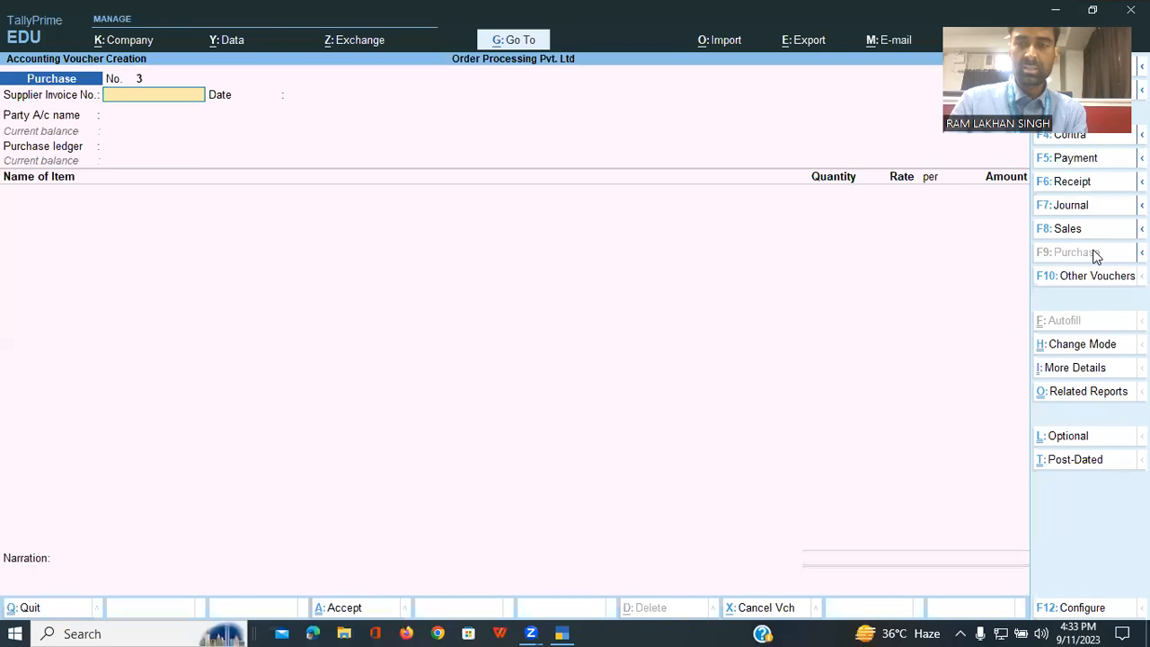
click(1079, 159)
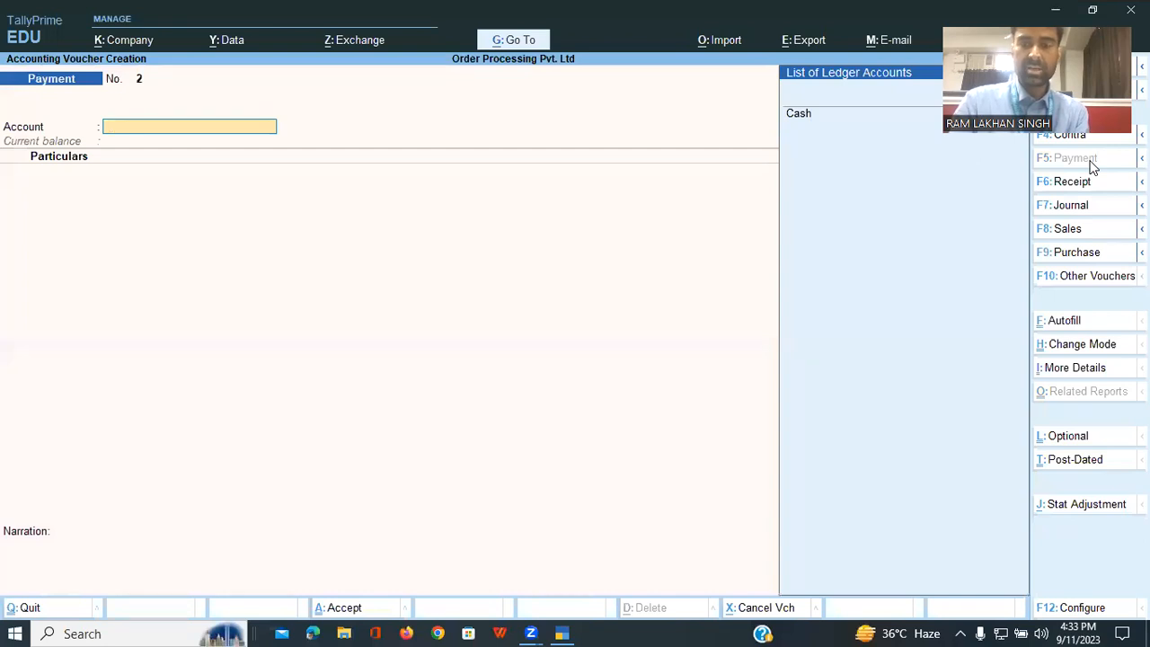
text(C)
key(Return)
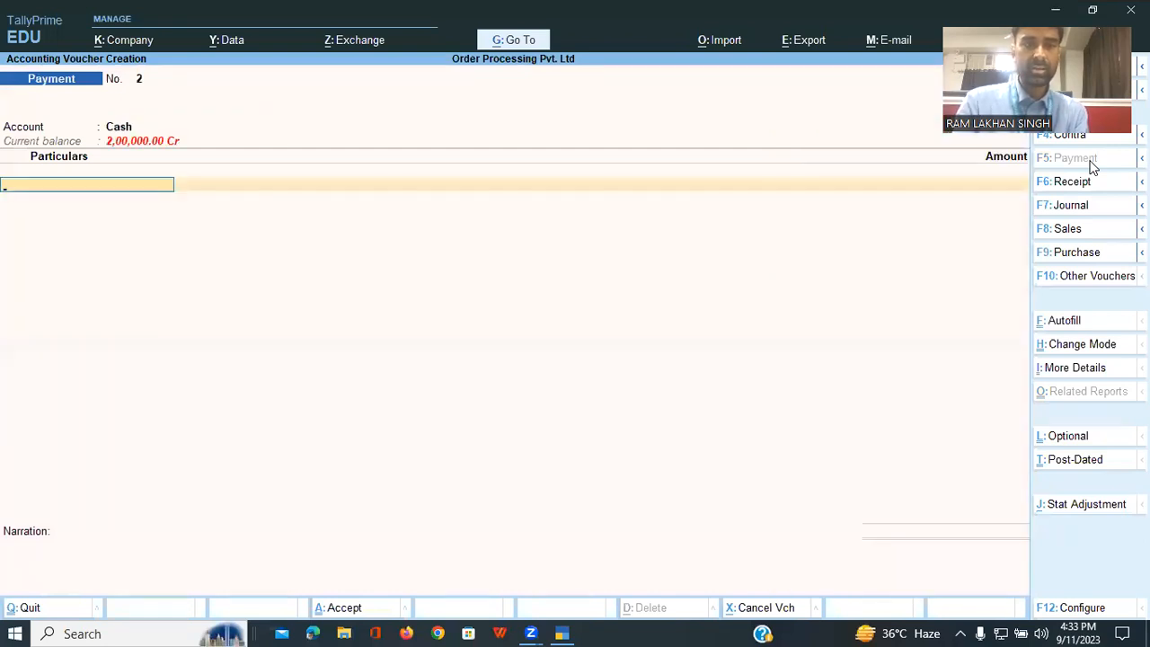
Enter Ram Traders in the payment voucher's particulars with an amount of 2,00,000
key(Down)
key(Down)
key(Down)
key(Down)
key(Return)
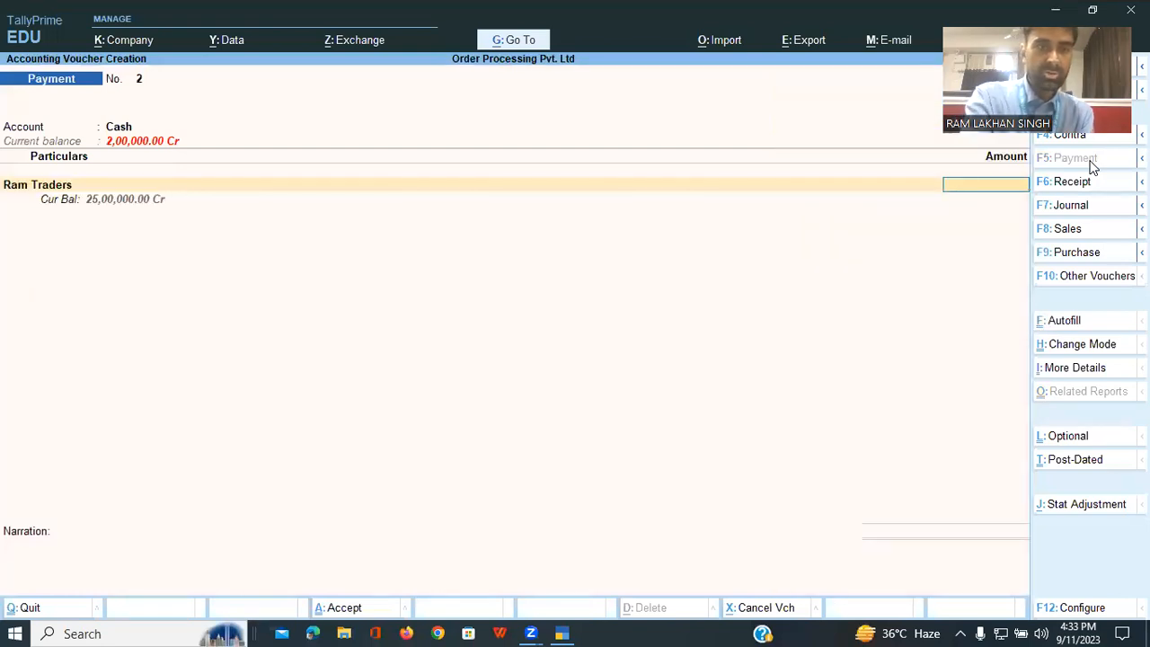
text(200000)
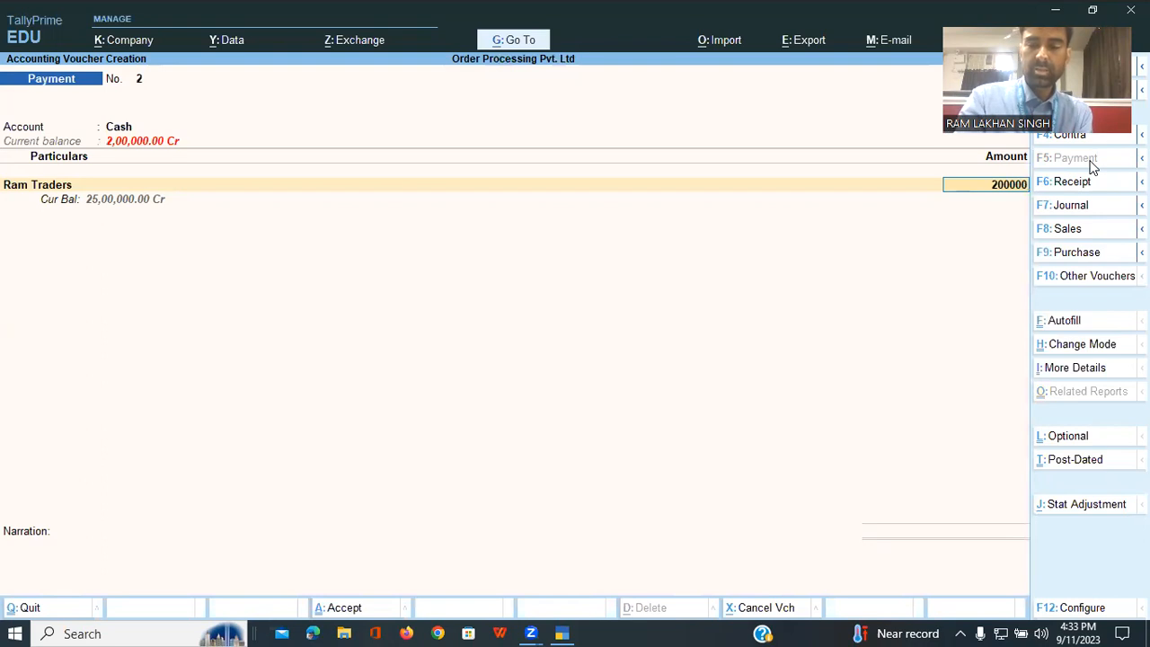
key(Return)
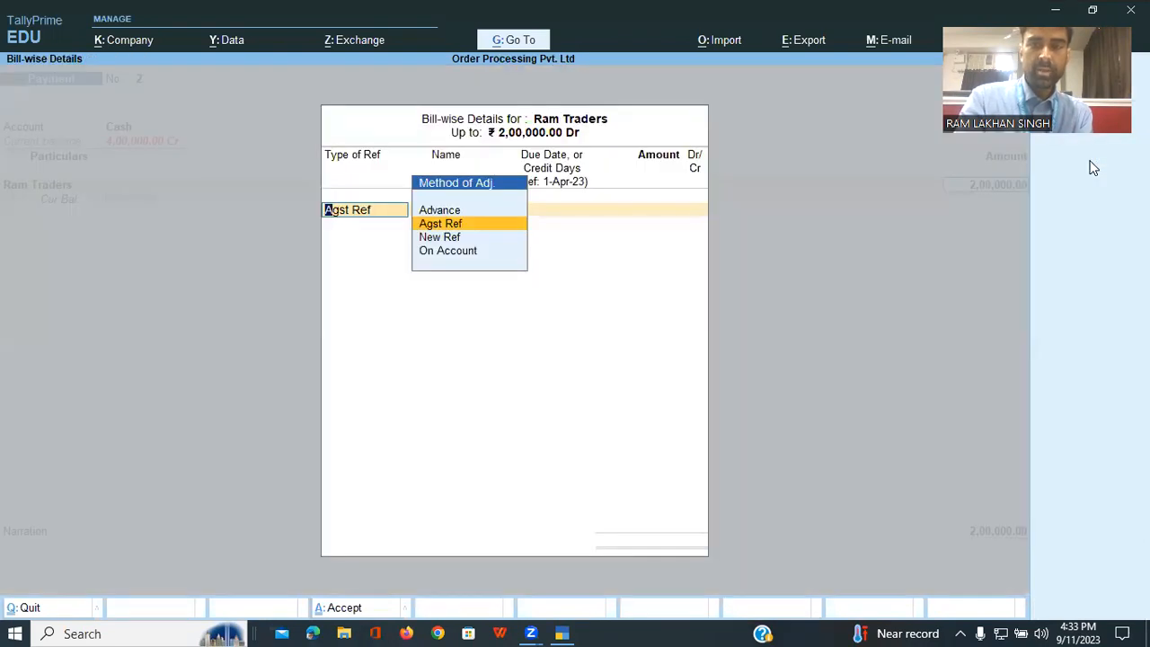
Adjust the full Ram Traders payment On Account, save the payment voucher and leave voucher entry
key(Down)
key(Down)
key(Return)
key(Return)
key(Return)
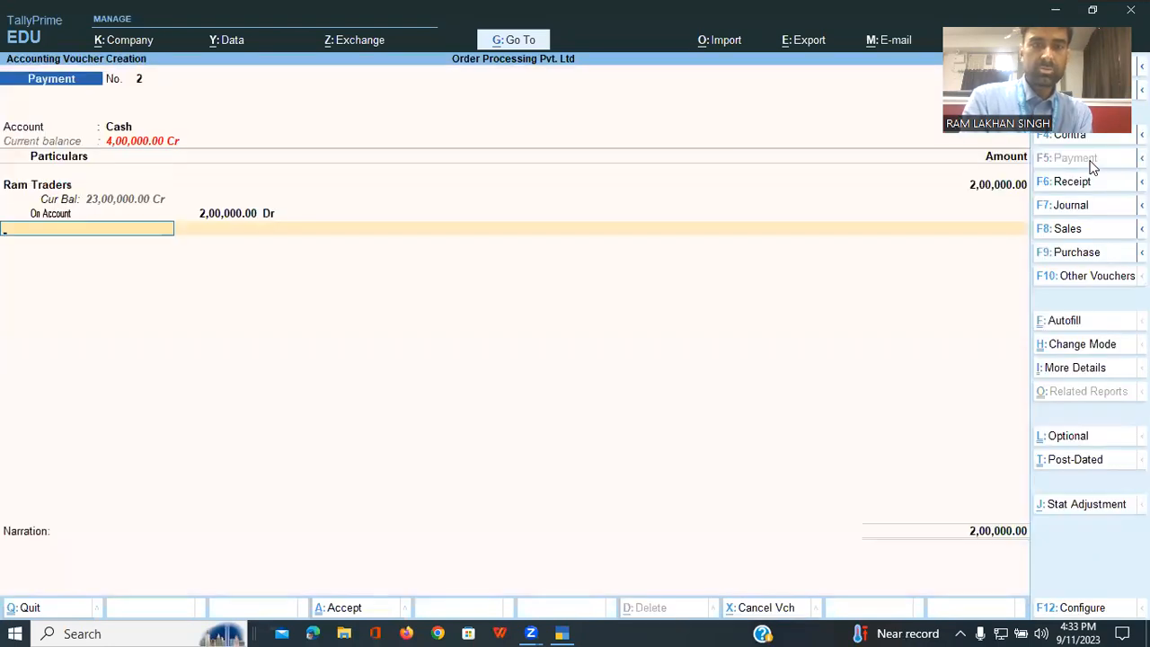
key(ctrl+a)
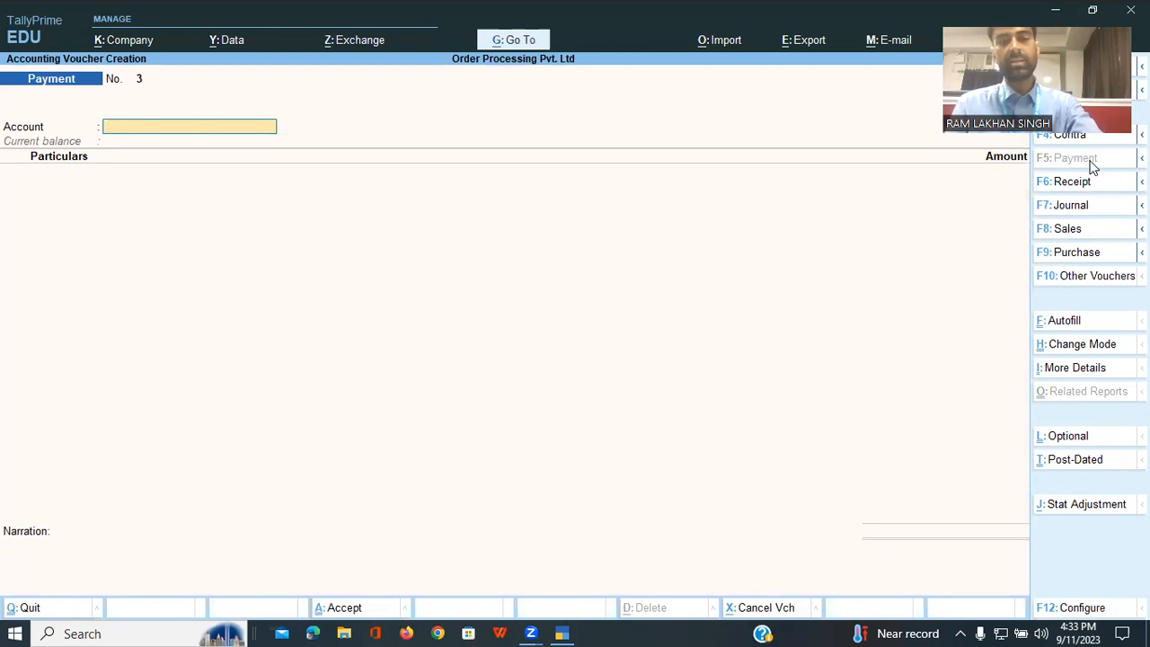
key(Escape)
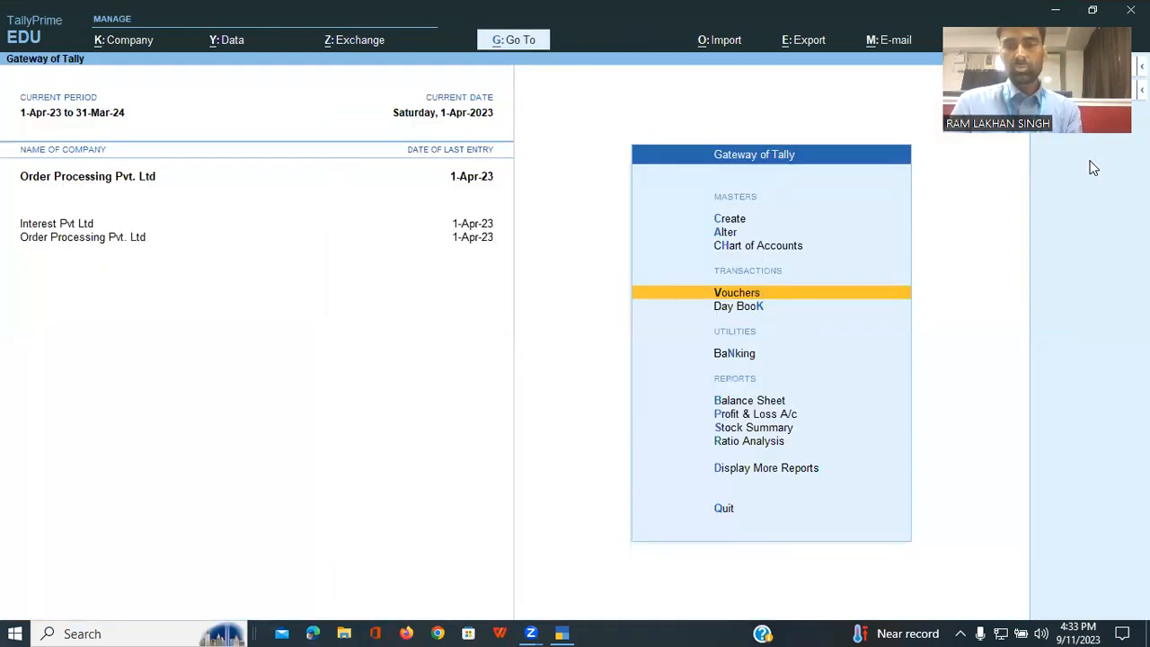
Review the Ram Traders balance under Sundry Creditors in the Balance Sheet after the payment, and return to the Gateway of Tally
key(Down)
key(Down)
key(Down)
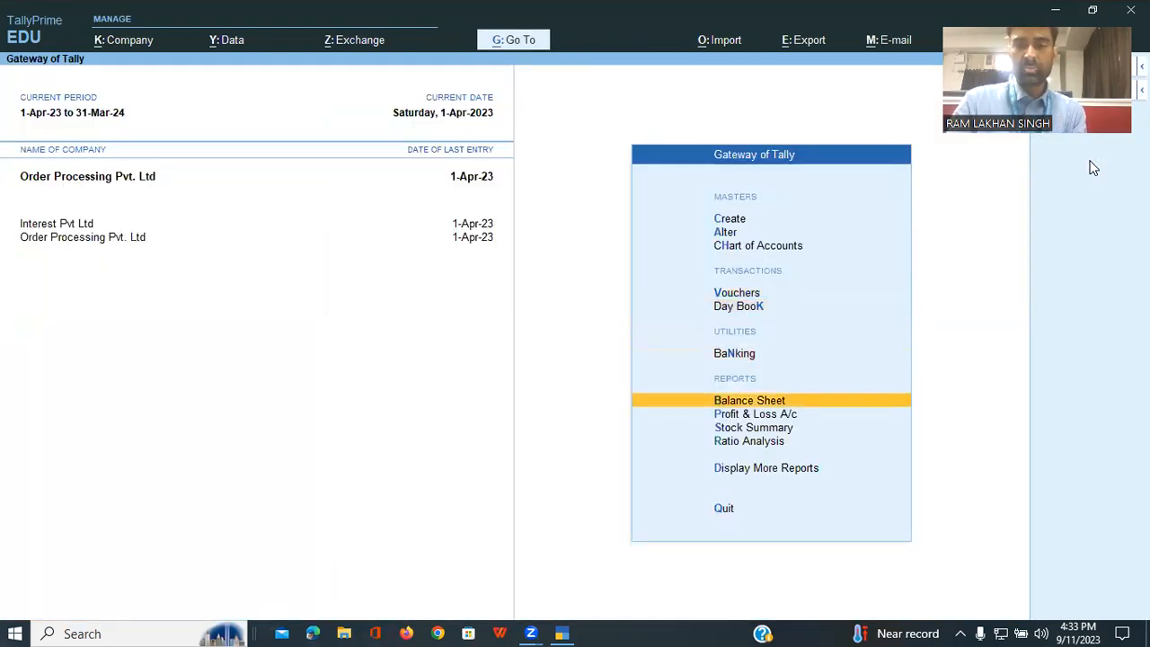
key(Return)
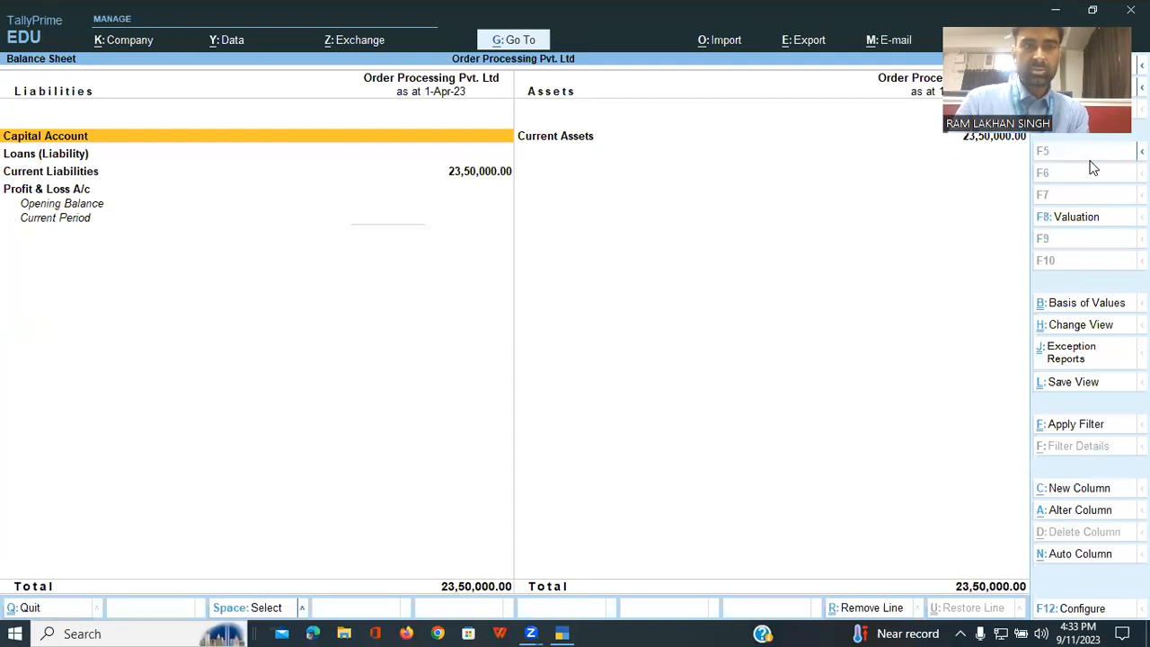
key(Down)
key(Down)
key(Return)
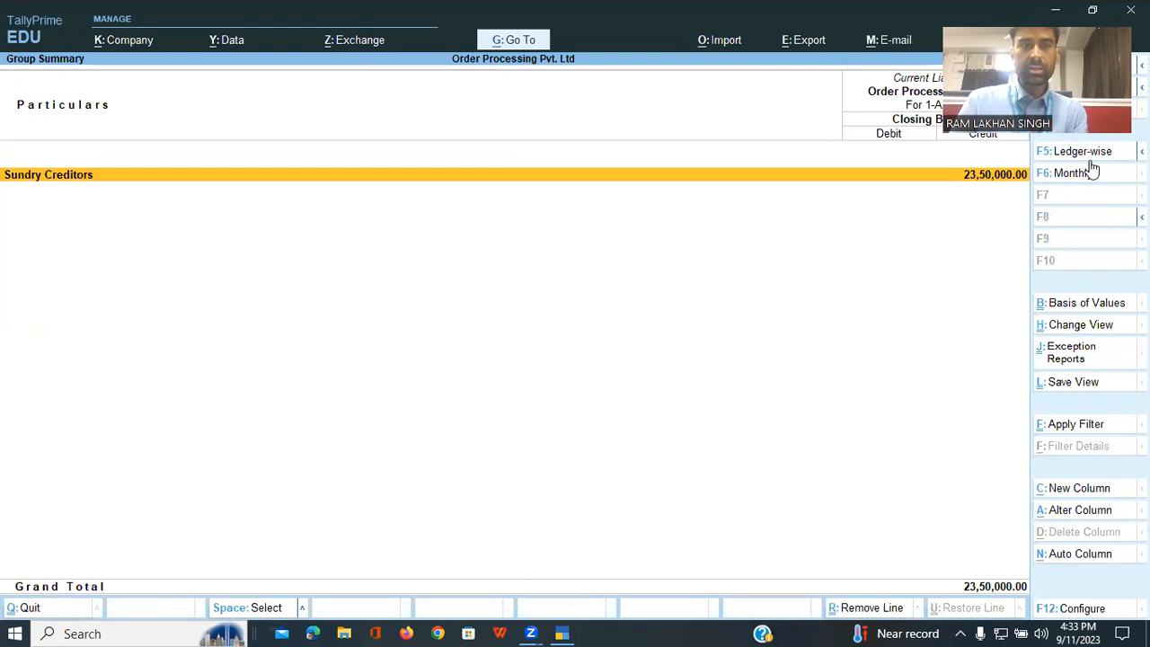
key(Return)
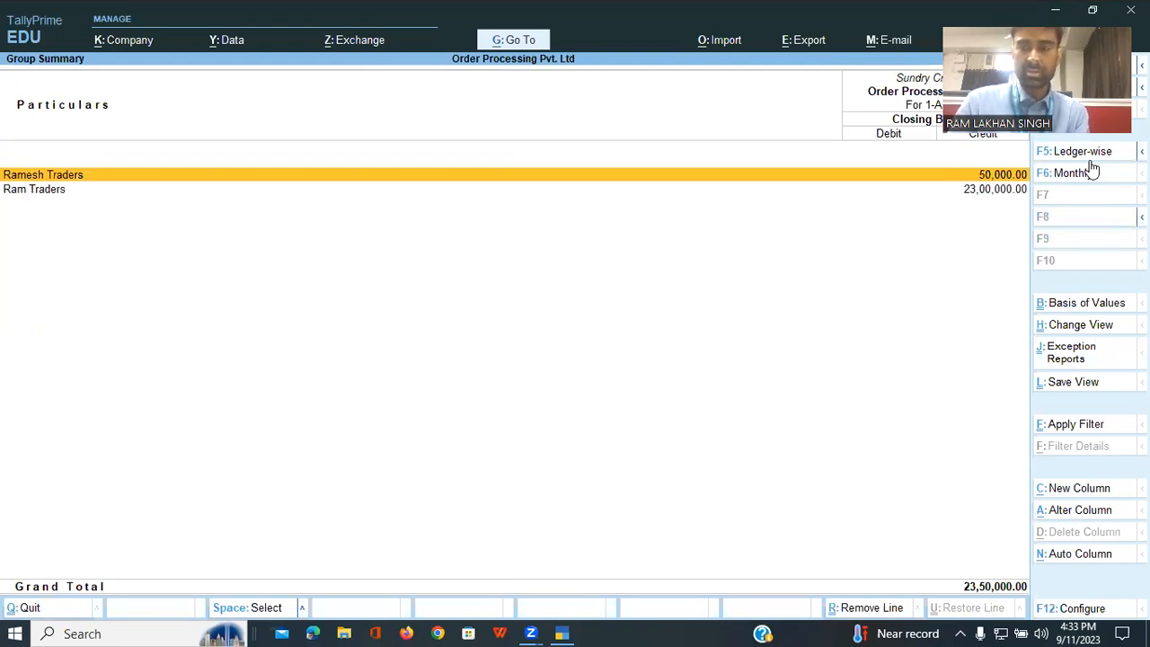
key(Down)
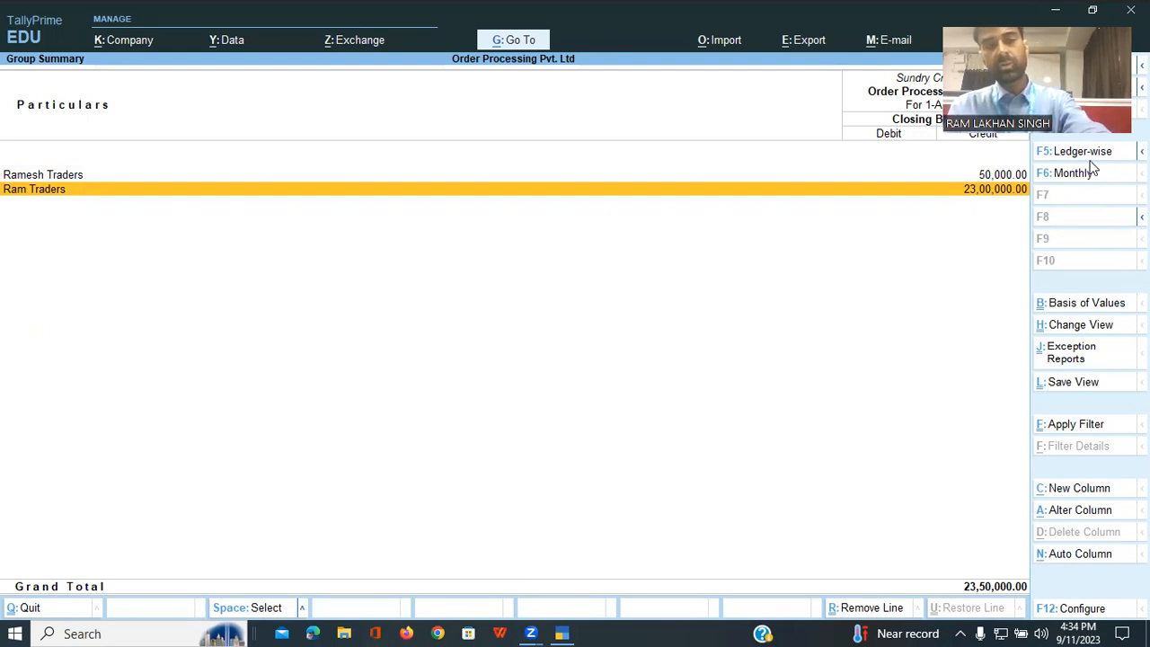
key(Escape)
key(Escape)
key(Escape)
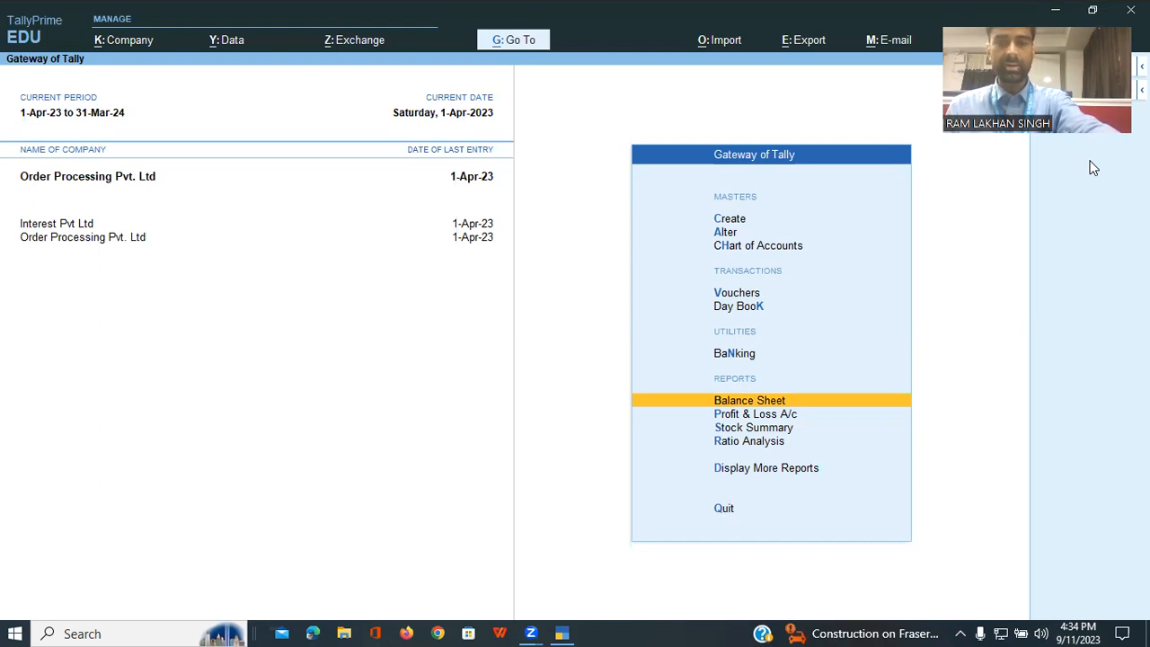
key(Escape)
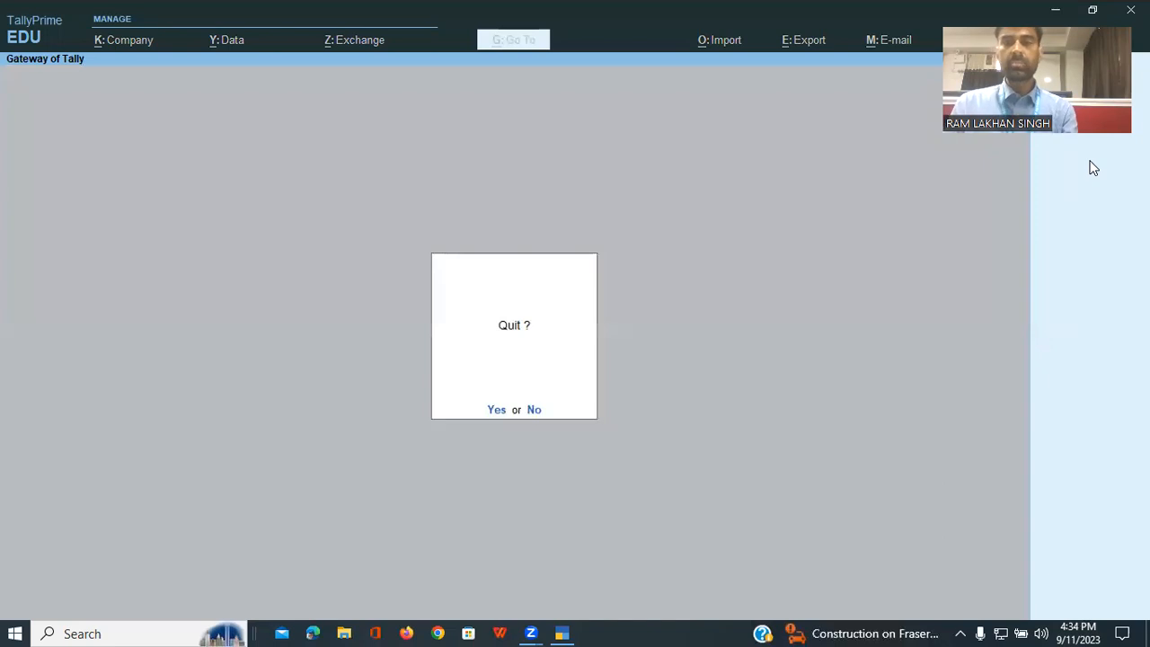
key(n)
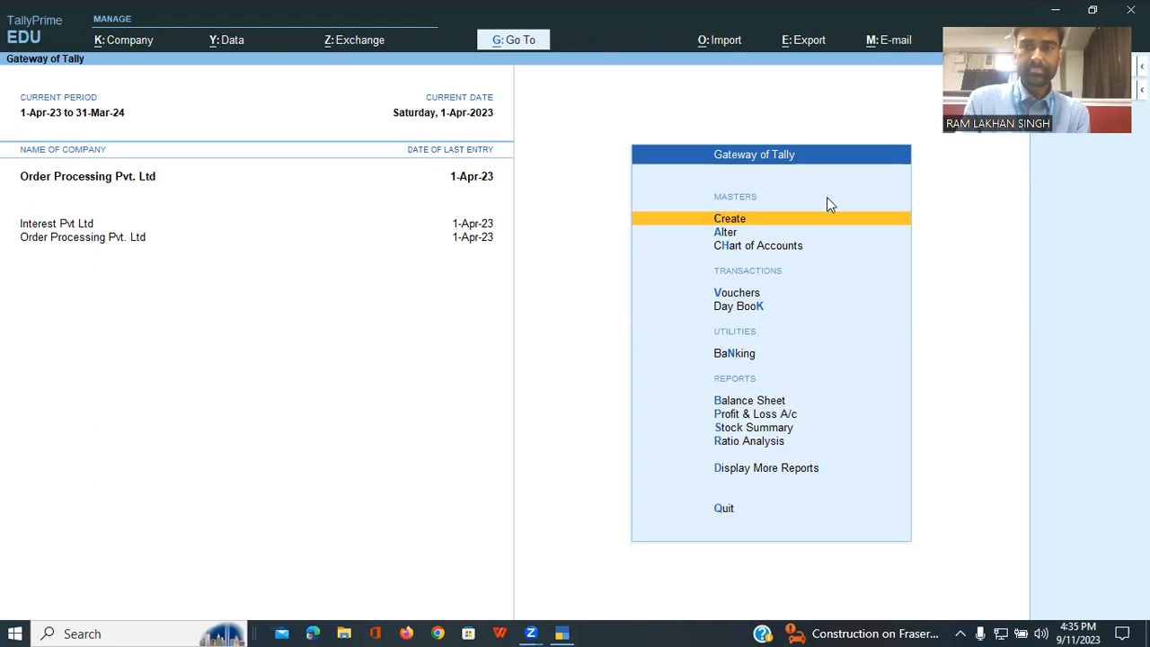
click(483, 31)
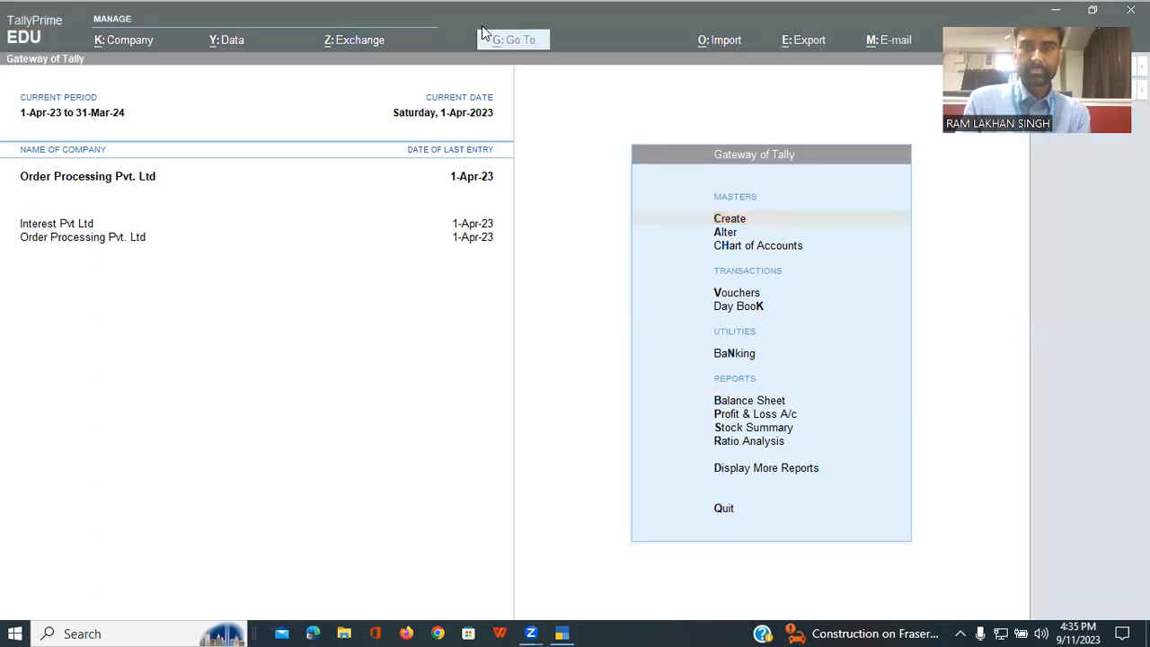